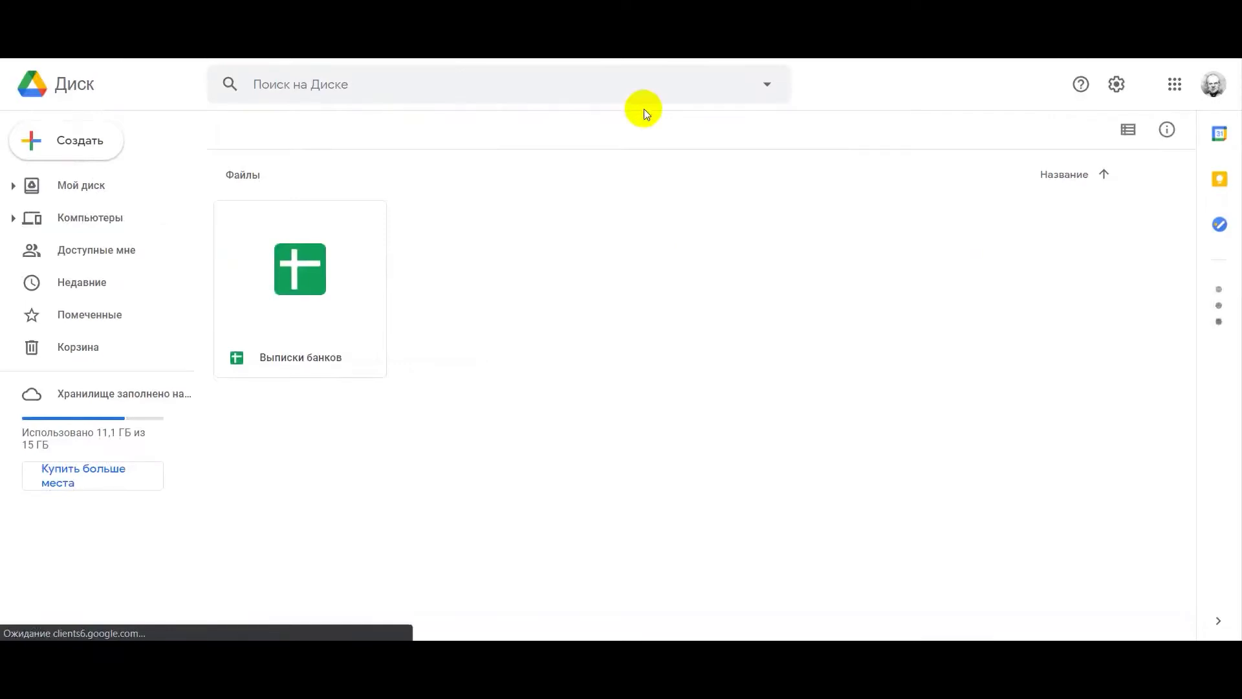
Create a new folder named Выписки inside Выписки с банков
{"action": "right_click", "coordinate": [616, 312]}
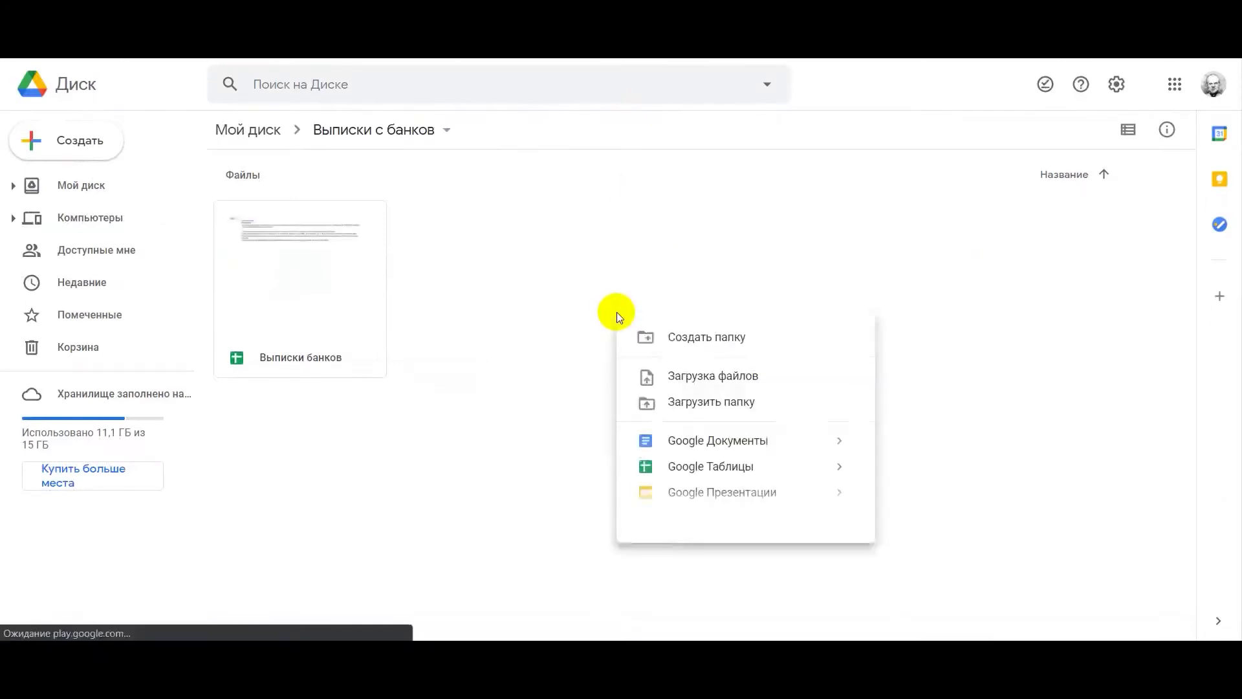
{"action": "left_click", "coordinate": [655, 330]}
{"action": "type", "text": "Выписки"}
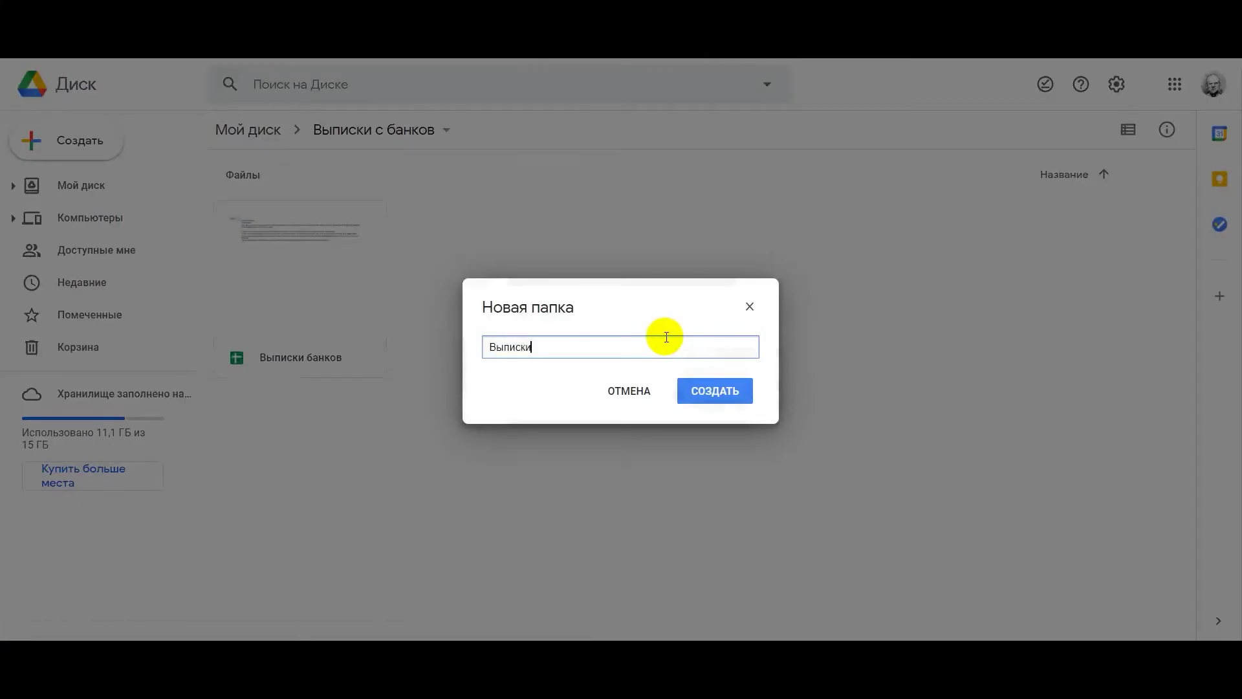
{"action": "left_click", "coordinate": [717, 389]}
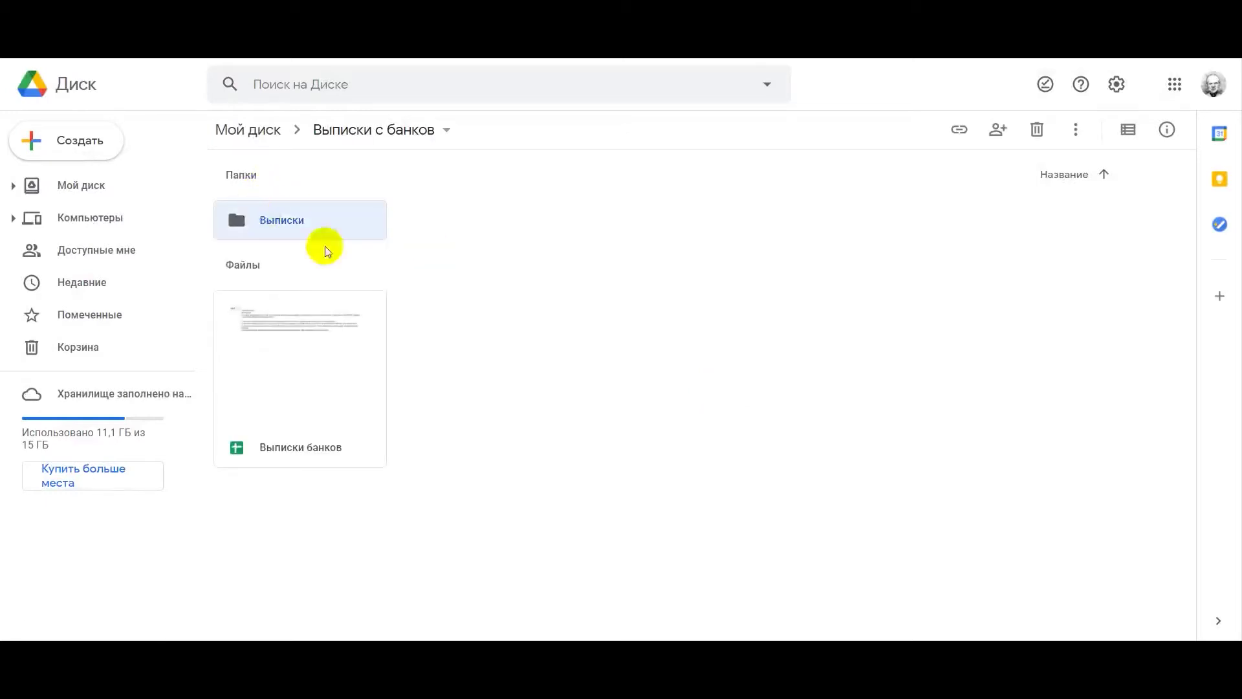
Inside the Выписки folder, create a subfolder named Архив
{"action": "double_click", "coordinate": [264, 219]}
{"action": "right_click", "coordinate": [391, 281]}
{"action": "left_click", "coordinate": [417, 304]}
{"action": "type", "text": "Apri"}
{"action": "key", "text": "BackSpace"}
{"action": "key", "text": "BackSpace"}
{"action": "type", "text": "ril"}
{"action": "key", "text": "Return"}
Create a second subfolder named Корзина alongside Архив
{"action": "right_click", "coordinate": [420, 304]}
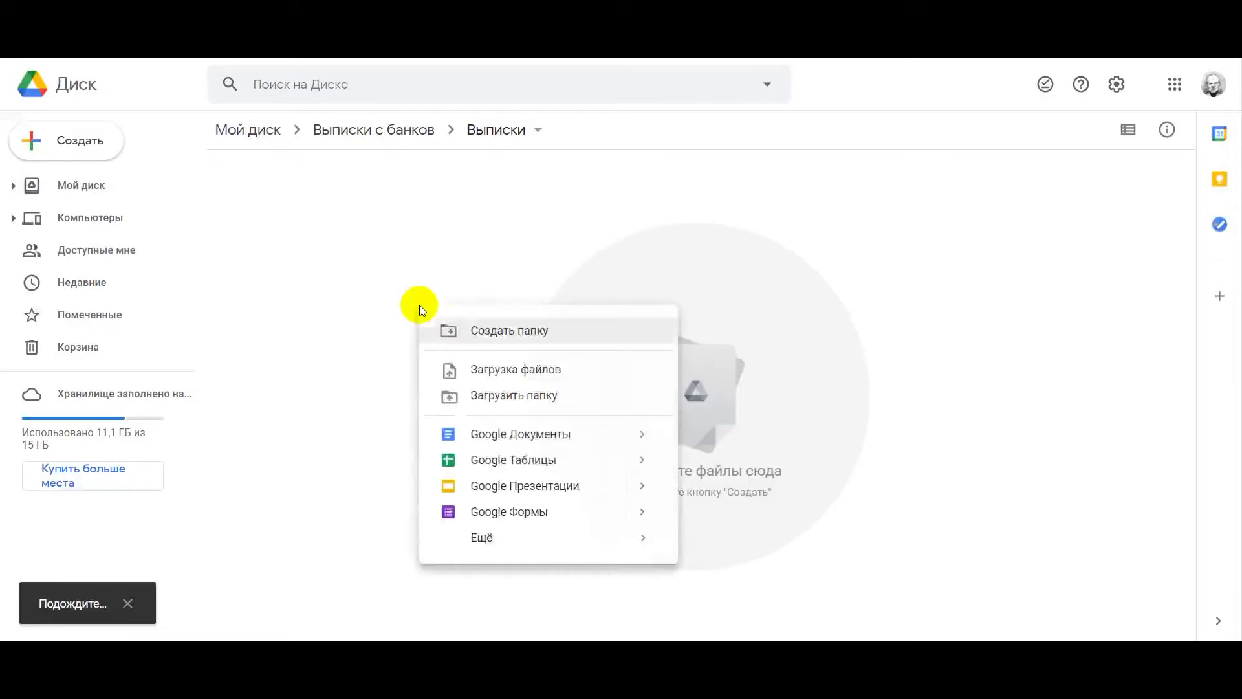
{"action": "left_click", "coordinate": [458, 328]}
{"action": "type", "text": "Корзина"}
{"action": "key", "text": "Return"}
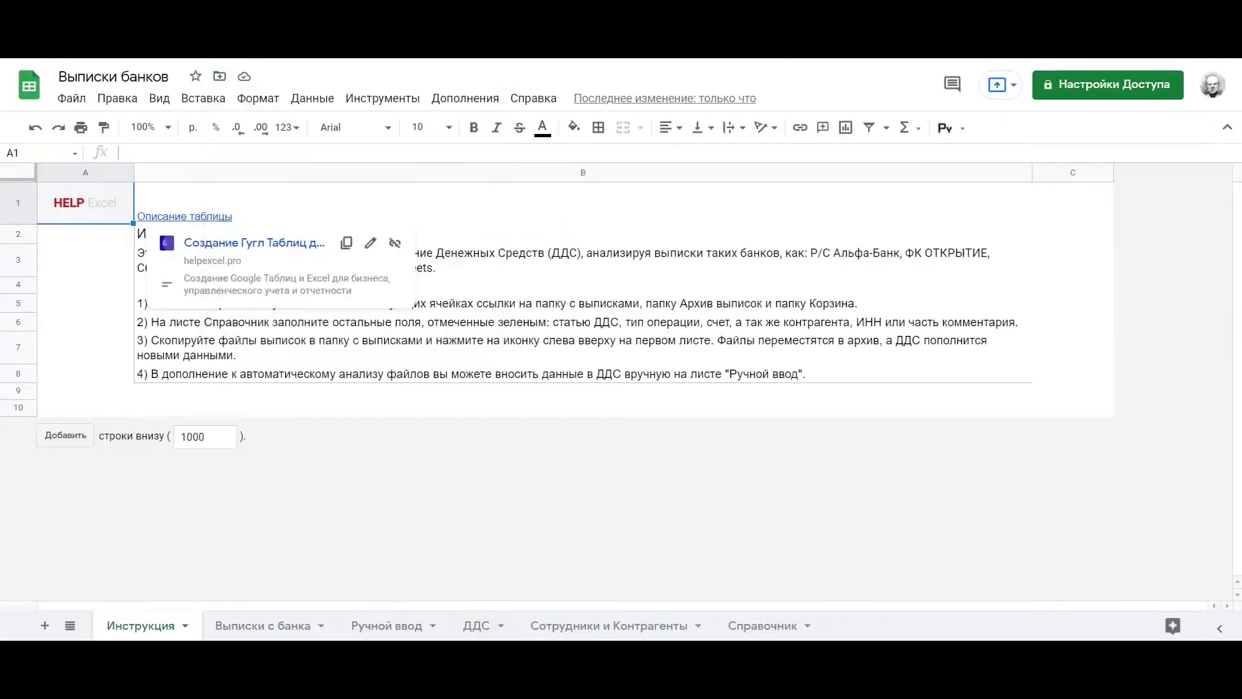
Check the Справочник sheet, scrolling right to its folder URL columns
{"action": "left_click", "coordinate": [775, 626]}
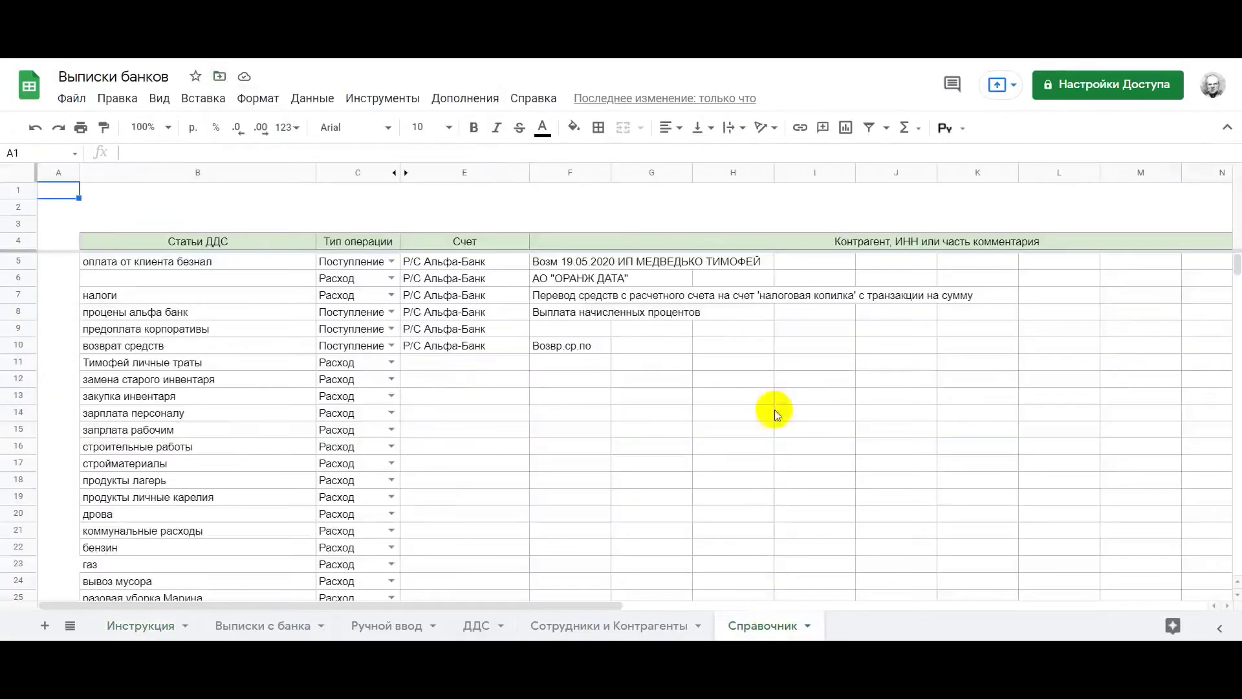
{"action": "scroll", "coordinate": [728, 288], "scroll_direction": "right", "scroll_amount": 10}
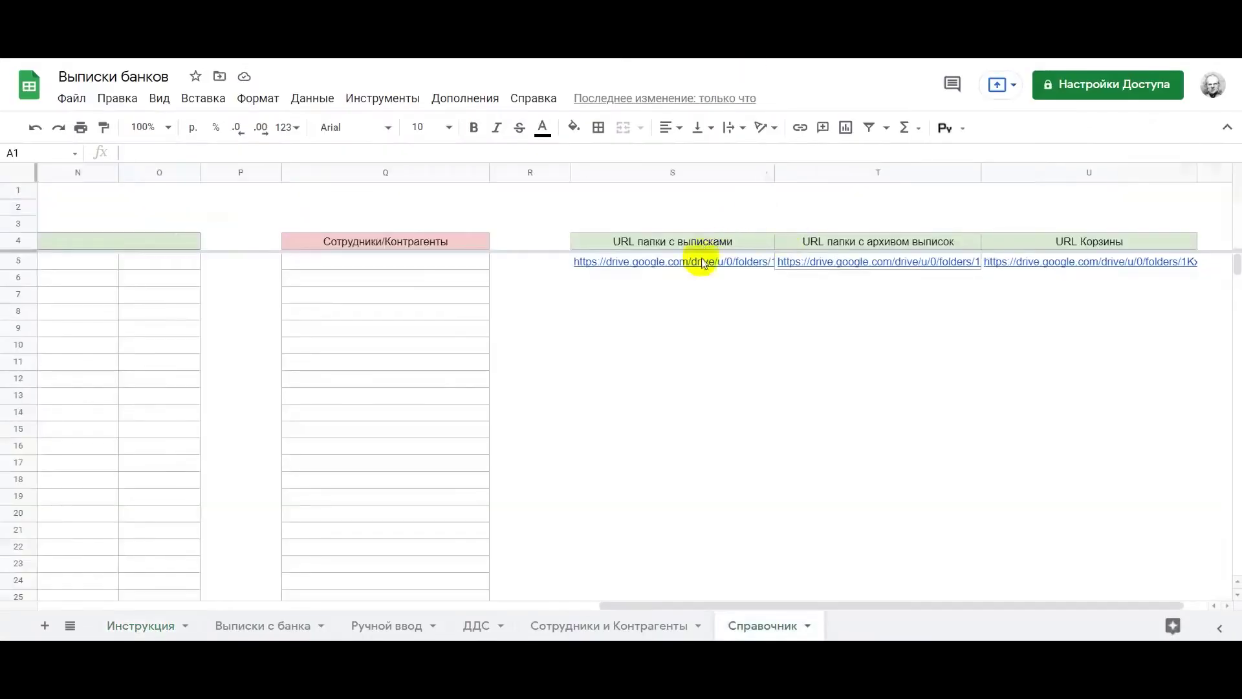
Paste the Выписки folder link into S5 and the Архив folder link into T5
{"action": "left_click", "coordinate": [685, 279]}
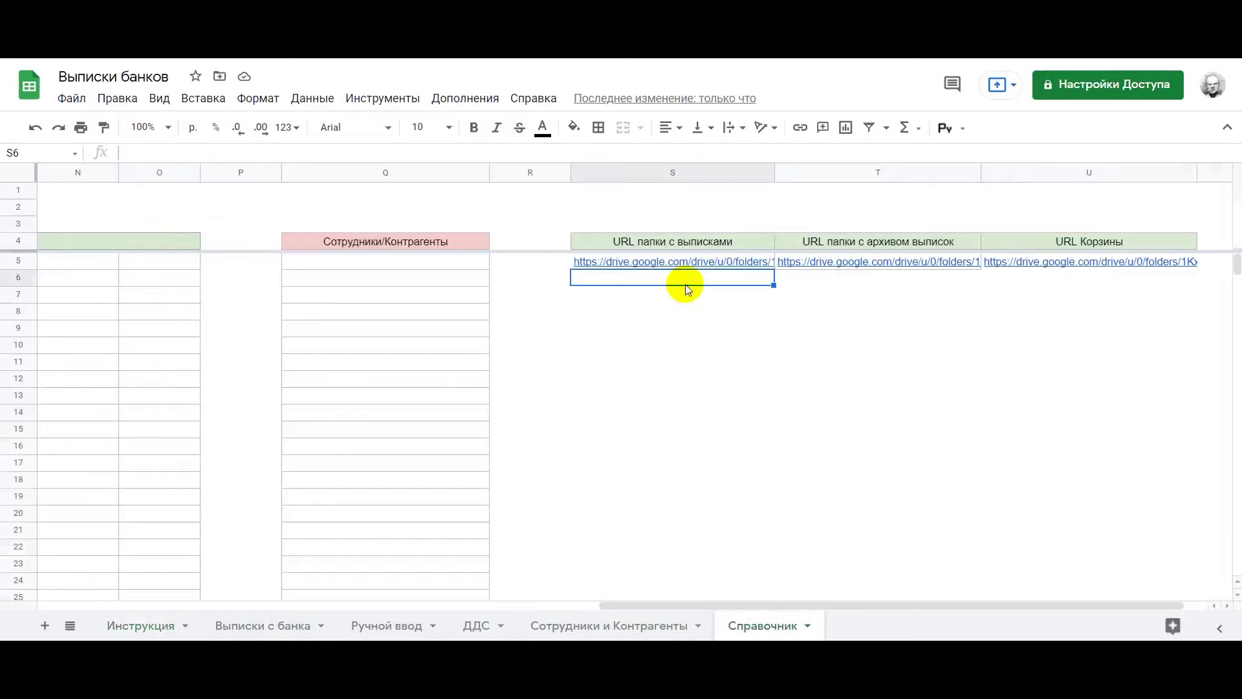
{"action": "key", "text": "Up"}
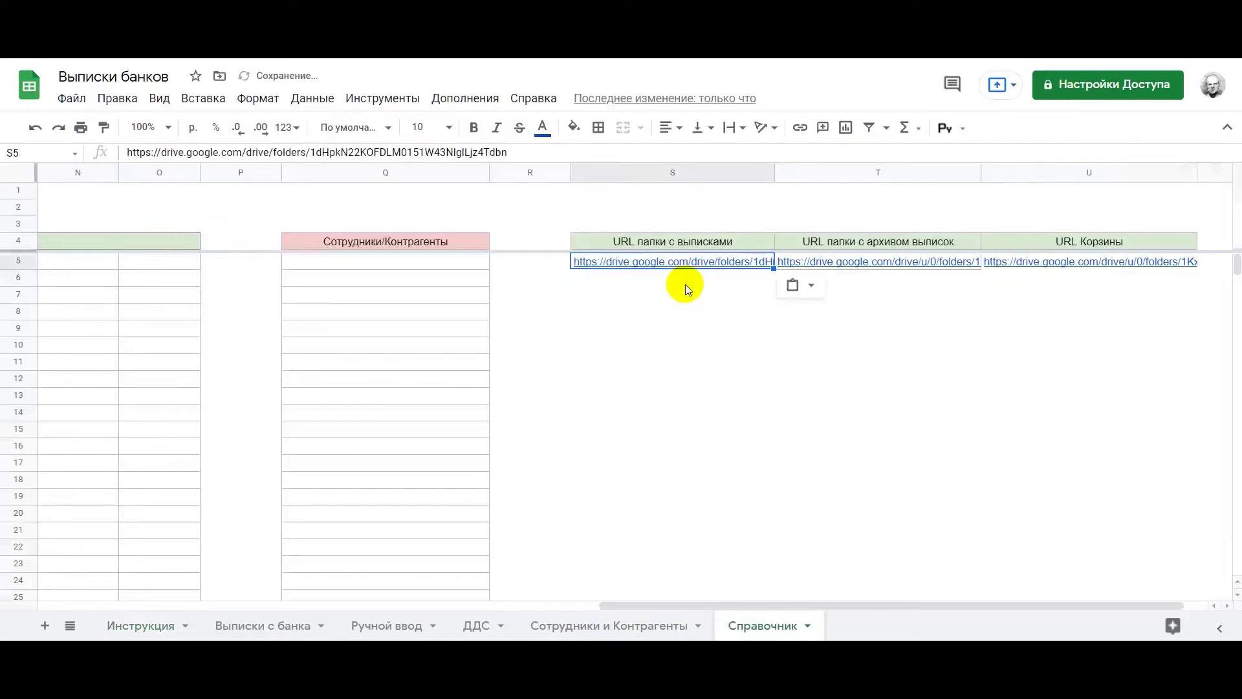
{"action": "left_click", "coordinate": [685, 284]}
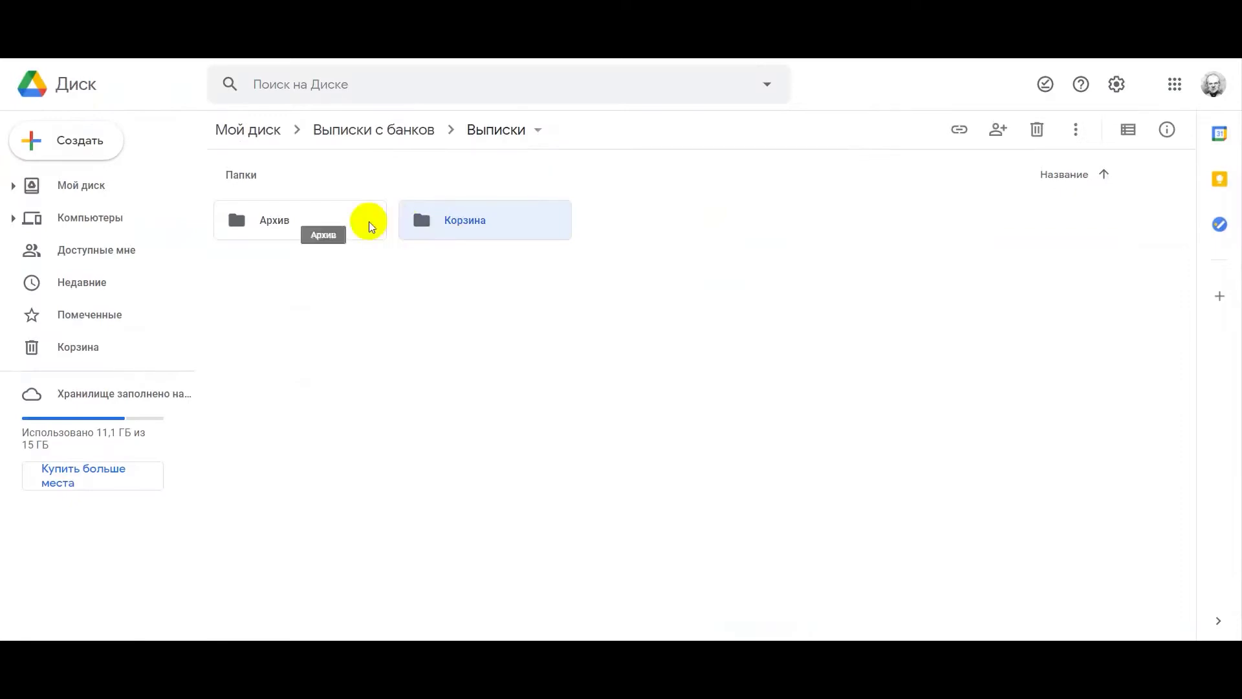
{"action": "double_click", "coordinate": [368, 221]}
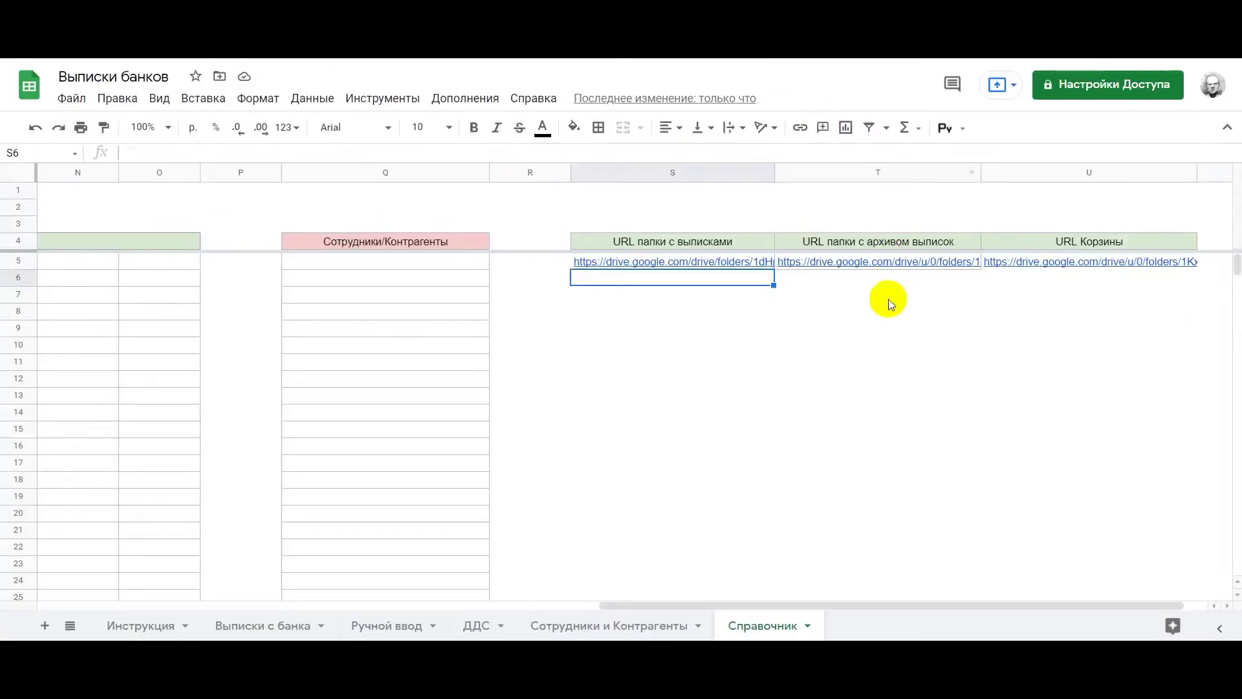
{"action": "left_click", "coordinate": [887, 299]}
{"action": "key", "text": "Up"}
{"action": "key", "text": "Up"}
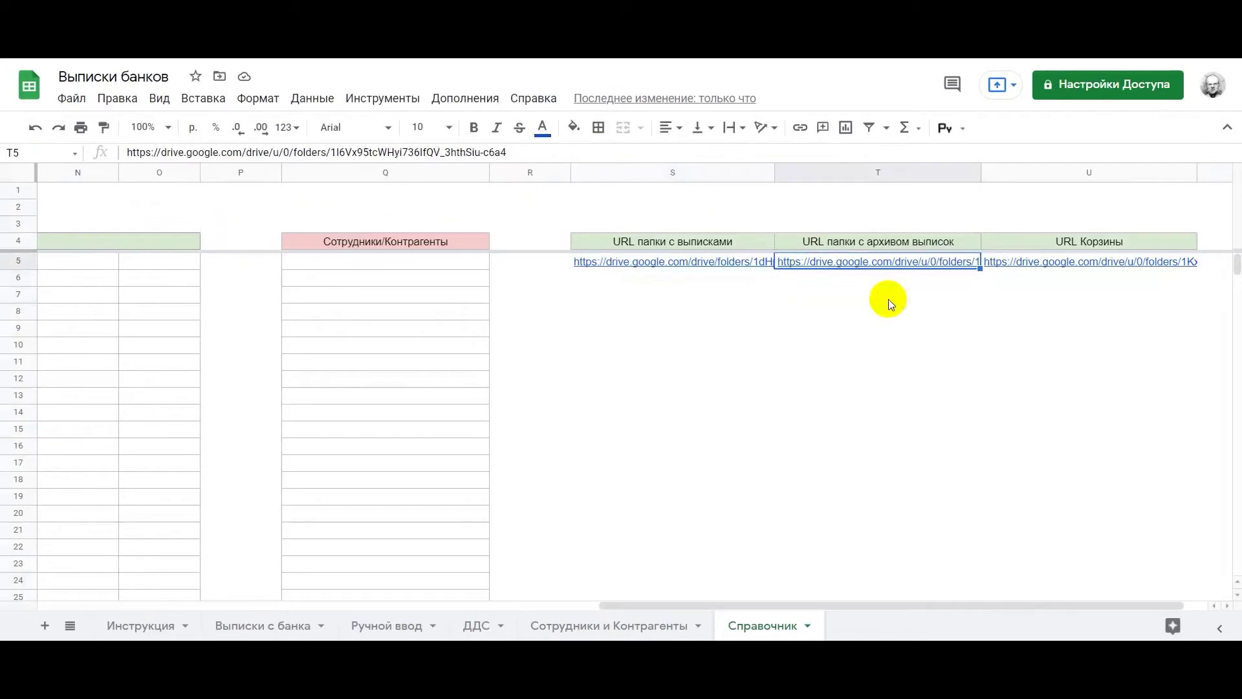
{"action": "key", "text": "ctrl+v"}
{"action": "left_click", "coordinate": [754, 338]}
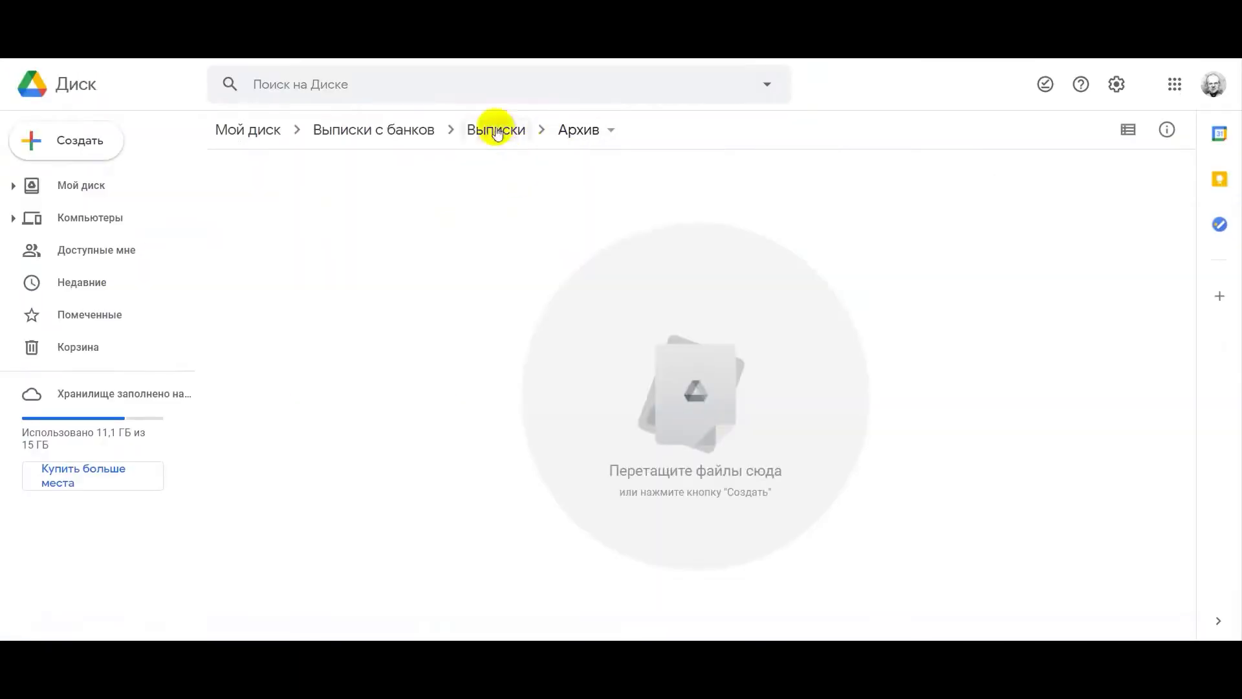
Paste the Корзина folder link into U5 on Справочник
{"action": "left_click", "coordinate": [494, 130]}
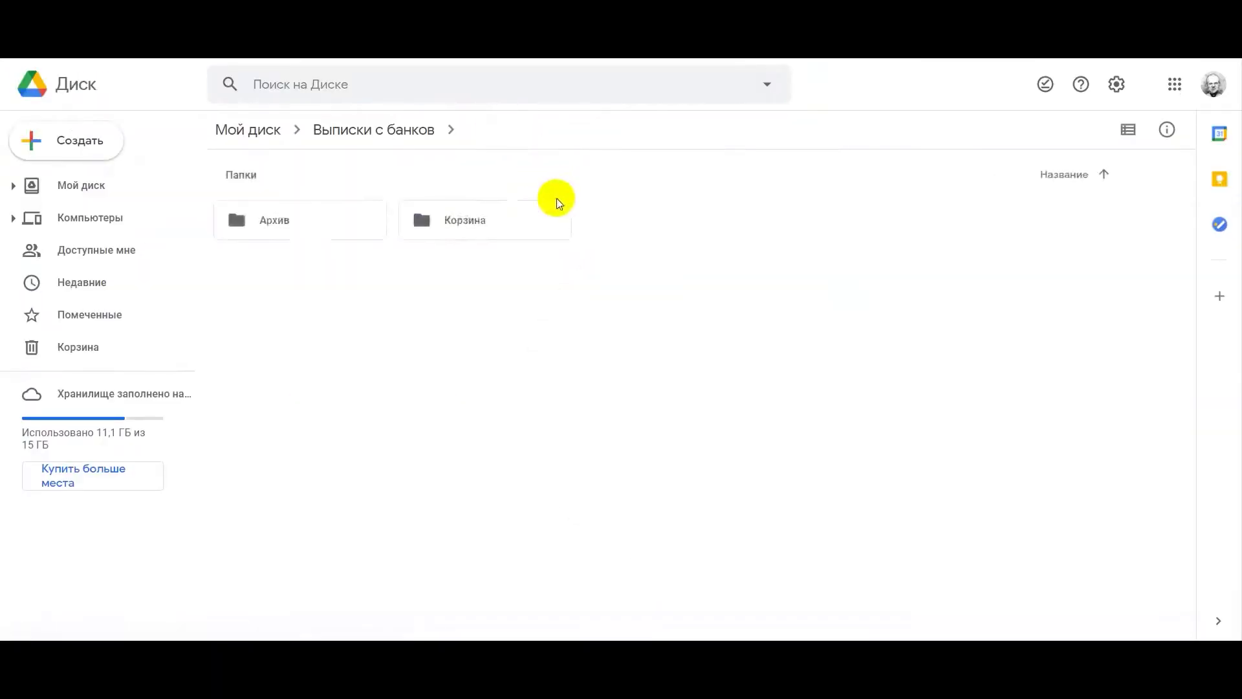
{"action": "double_click", "coordinate": [492, 221]}
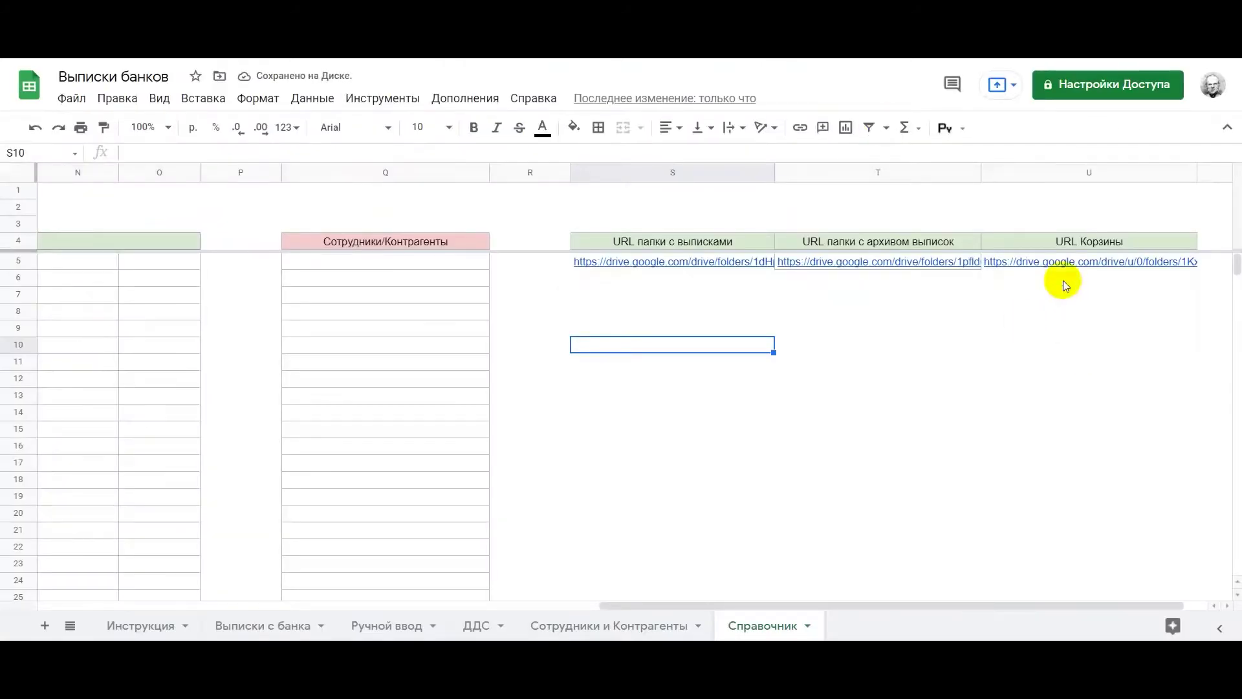
{"action": "left_click", "coordinate": [1063, 268]}
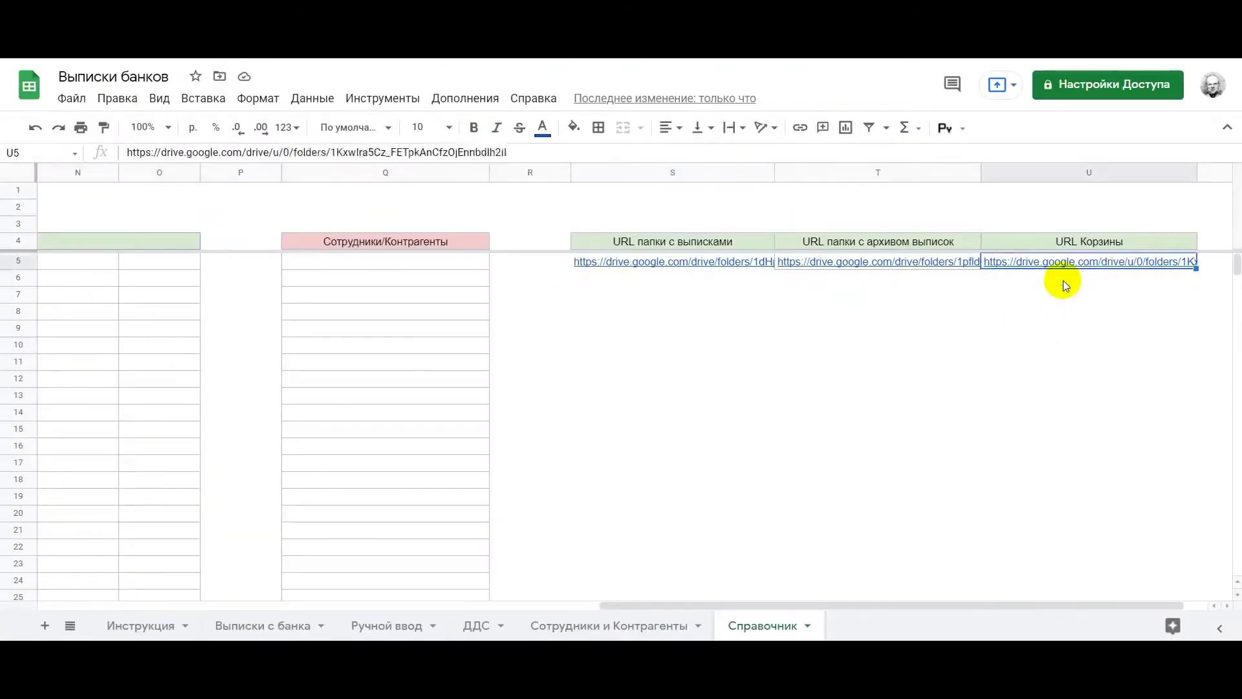
{"action": "key", "text": "ctrl+v"}
{"action": "left_click_drag", "start_coordinate": [1035, 328], "coordinate": [1029, 344]}
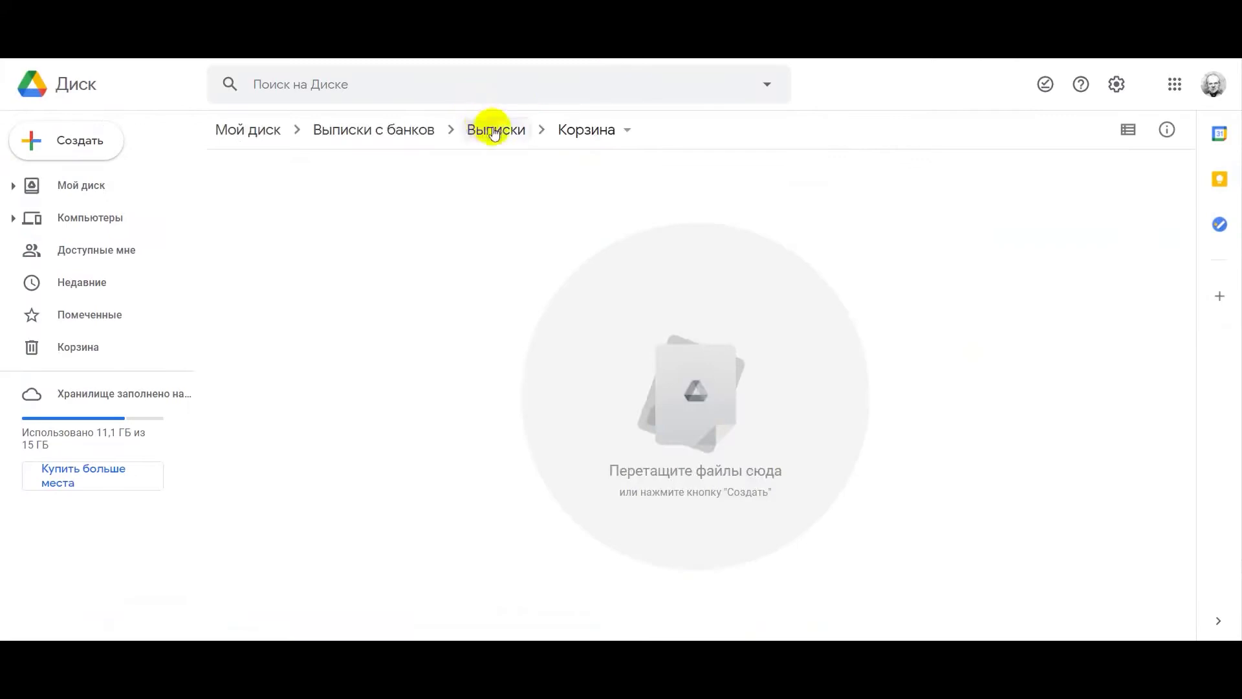
{"action": "left_click", "coordinate": [494, 132]}
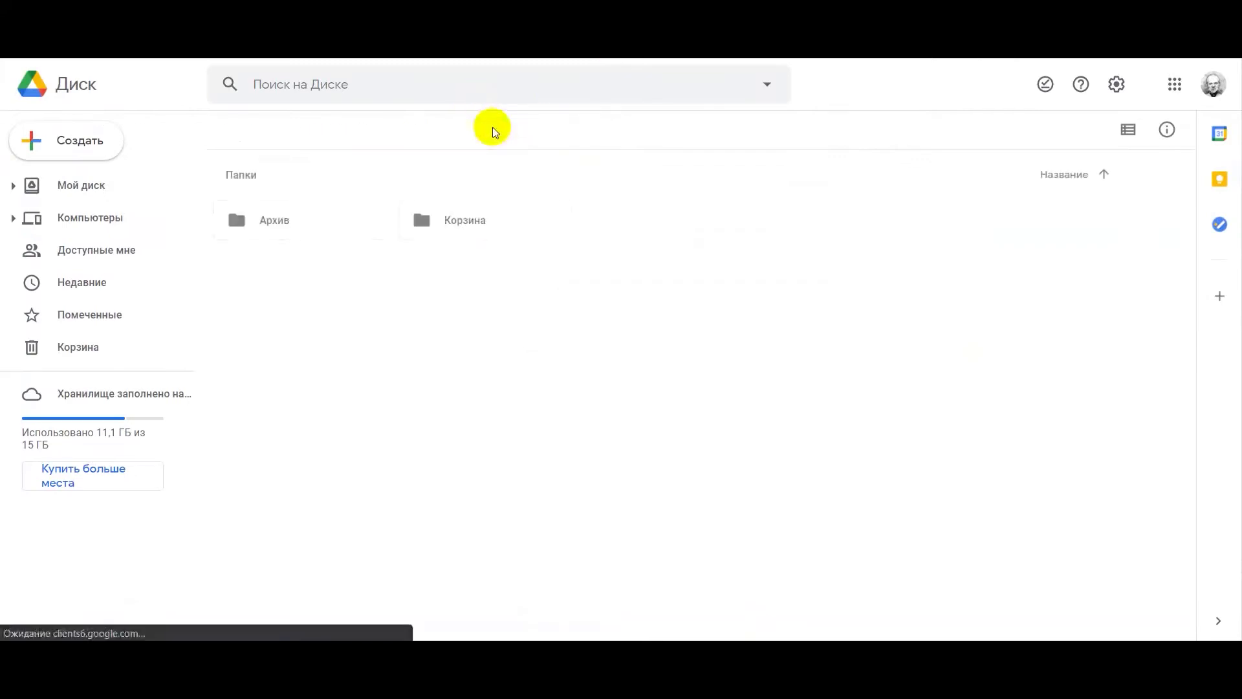
Upload Точка с 20-04-21 по 21-04-21.xls into the Выписки folder and open it
{"action": "right_click", "coordinate": [534, 352]}
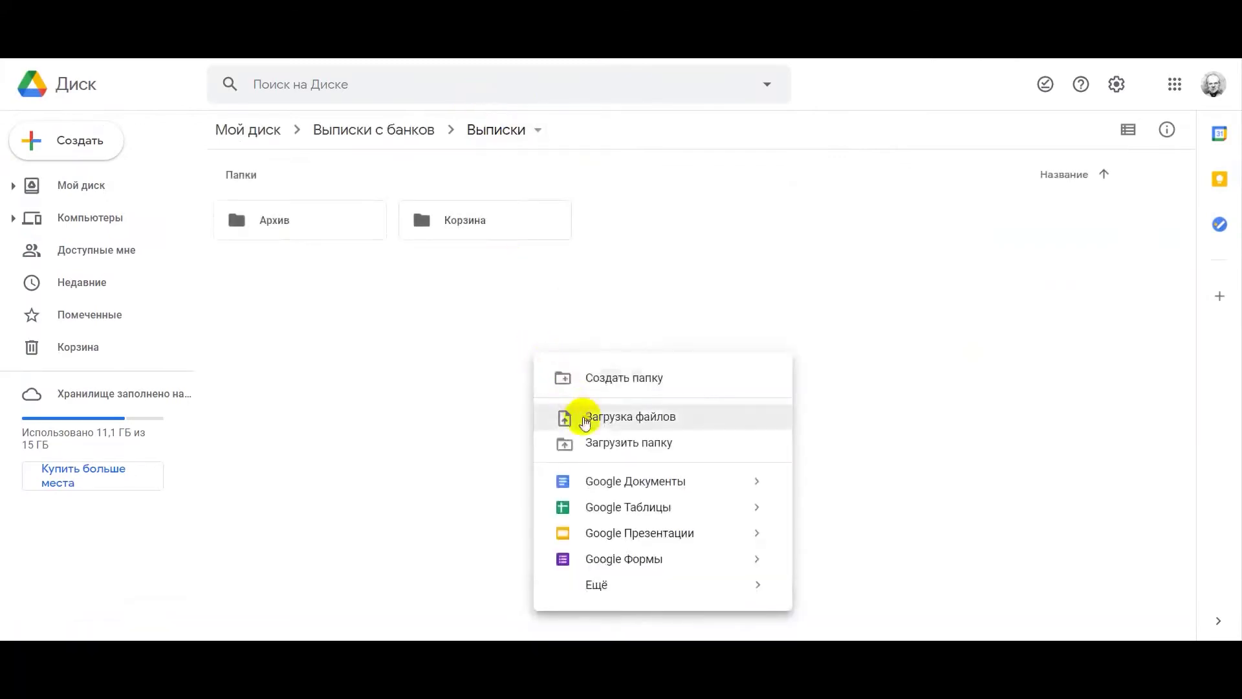
{"action": "left_click", "coordinate": [583, 416]}
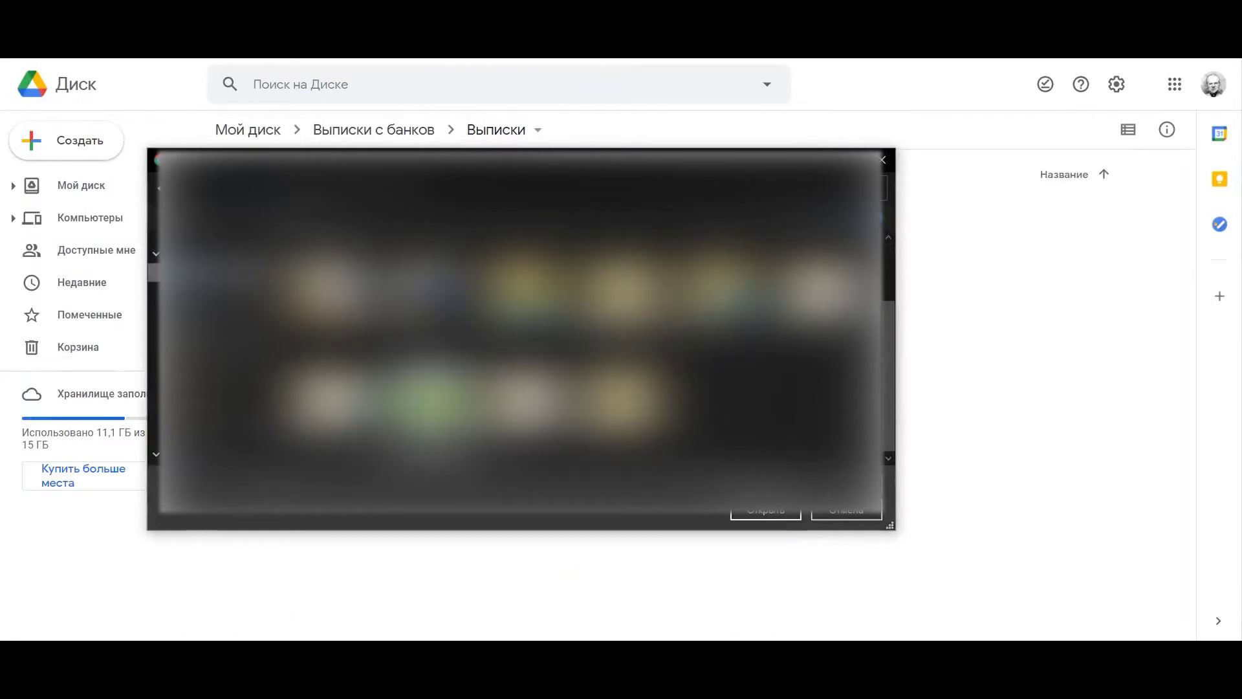
{"action": "double_click", "coordinate": [428, 395]}
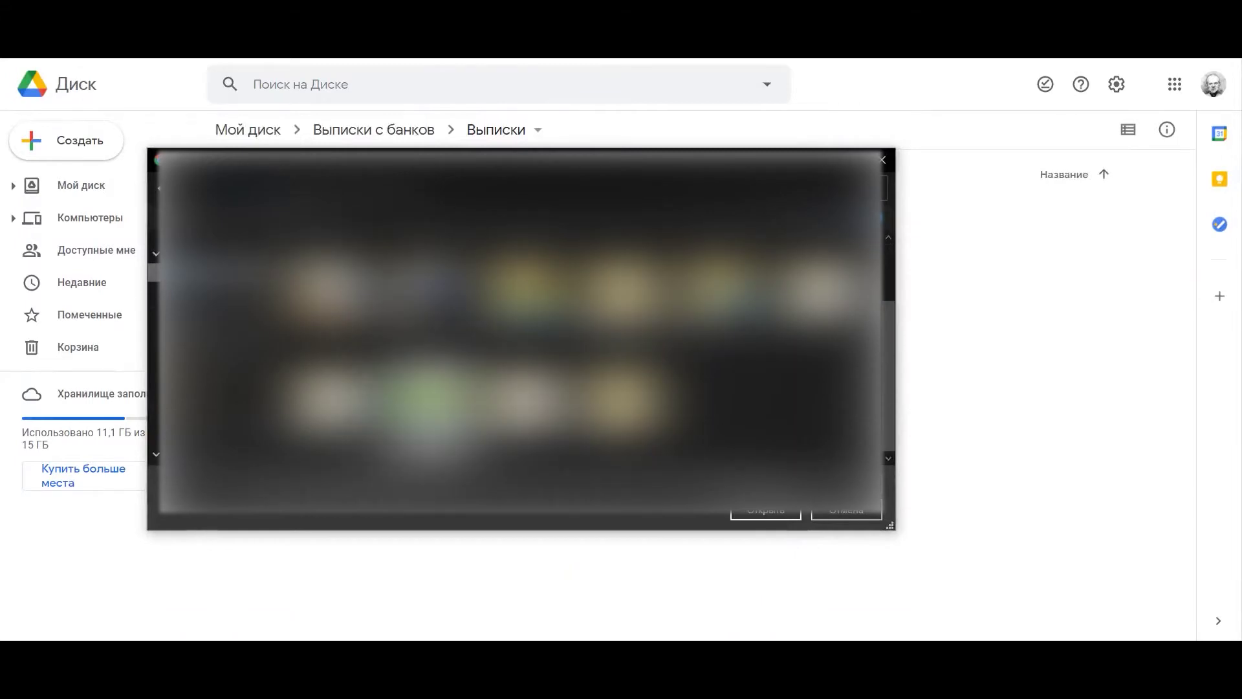
{"action": "left_click", "coordinate": [266, 412]}
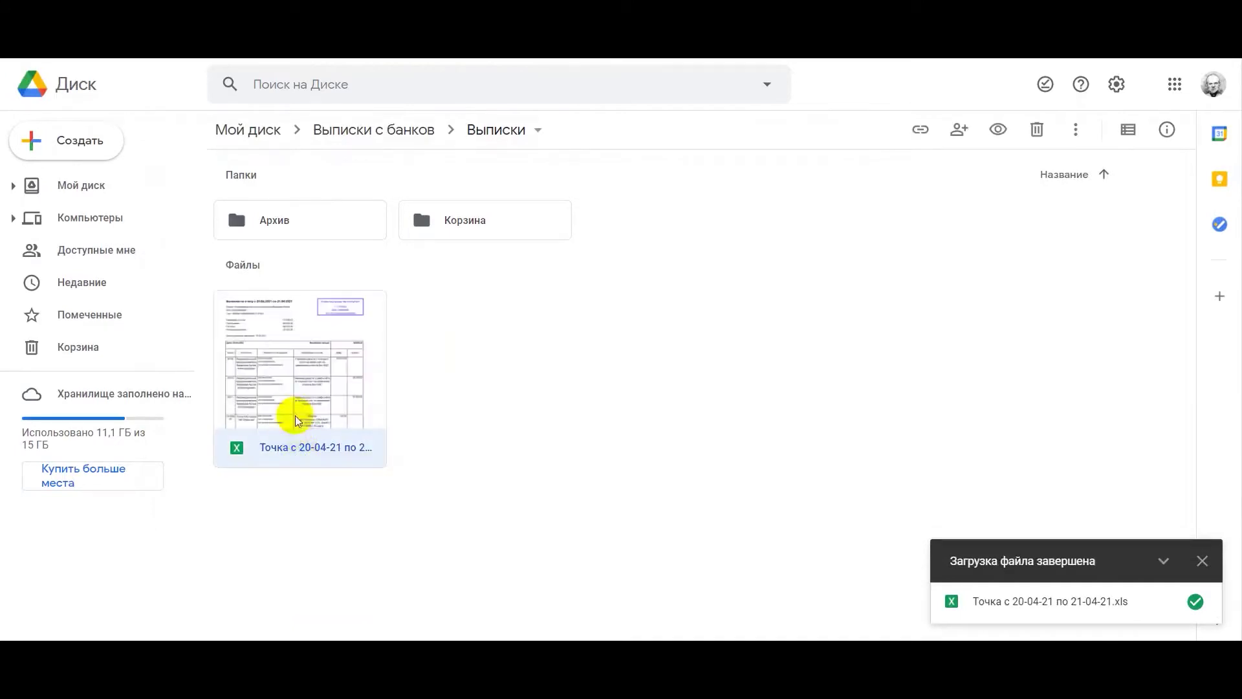
{"action": "double_click", "coordinate": [296, 415]}
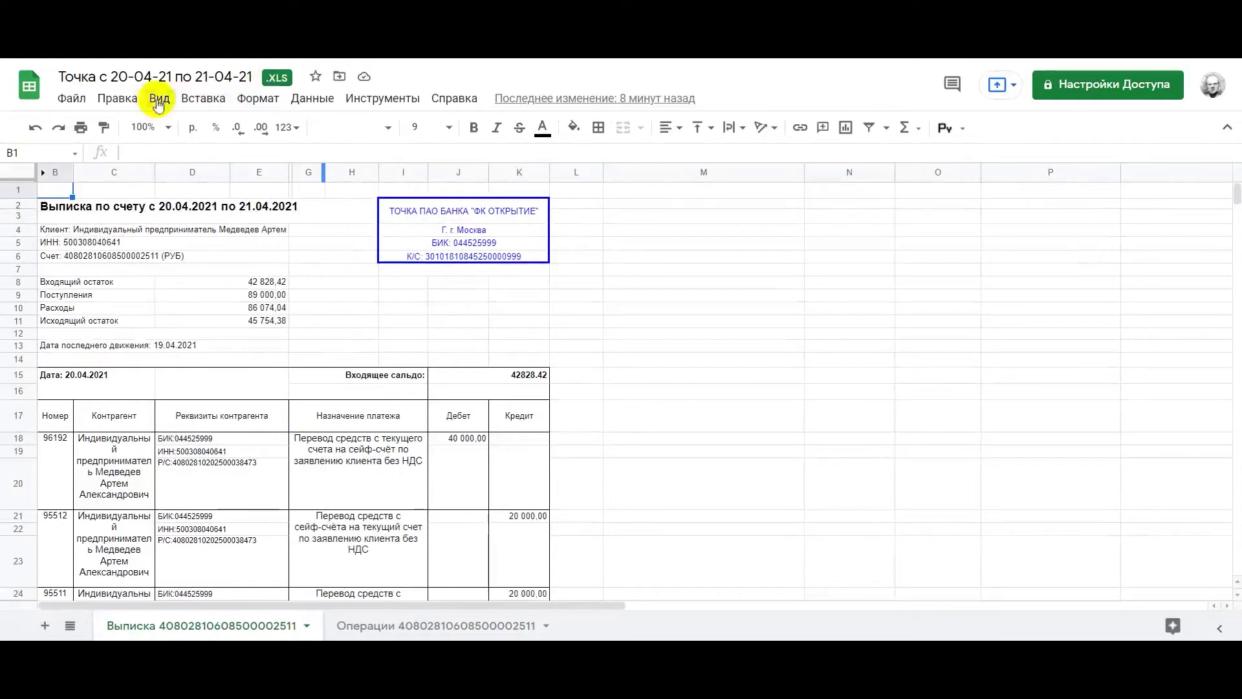
Save the Точка statement as a Google Sheets file, then move the uploaded file to the trash
{"action": "left_click", "coordinate": [65, 102]}
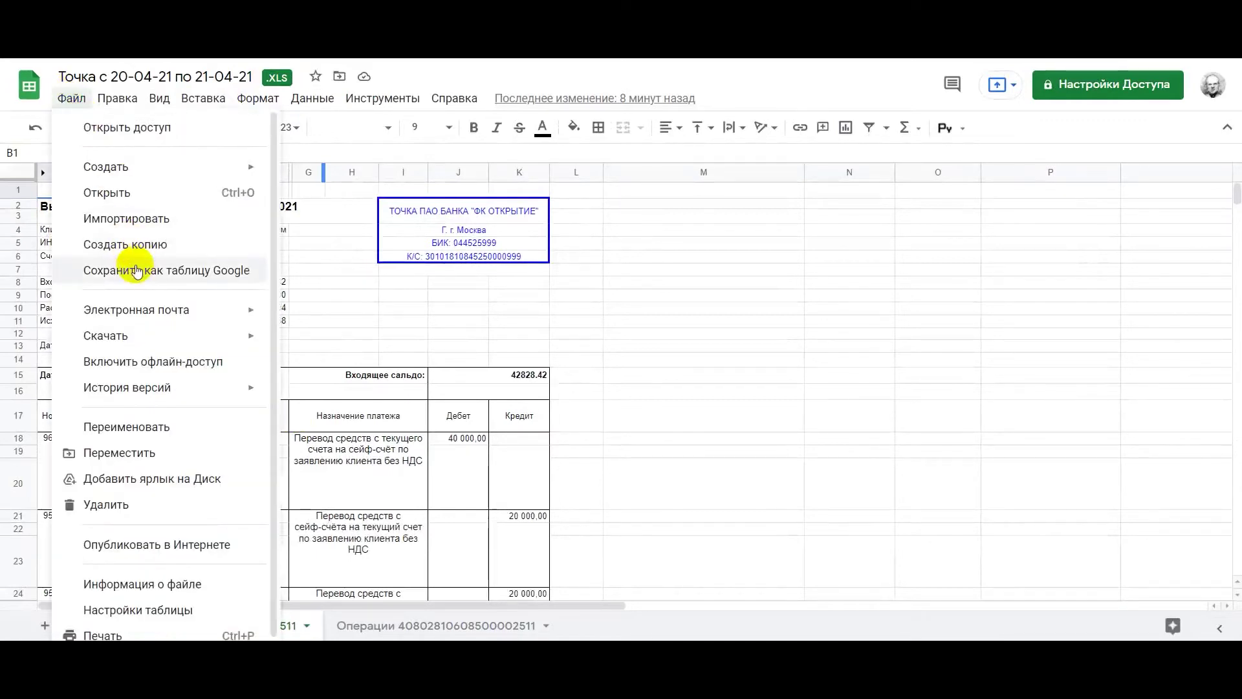
{"action": "left_click", "coordinate": [137, 271]}
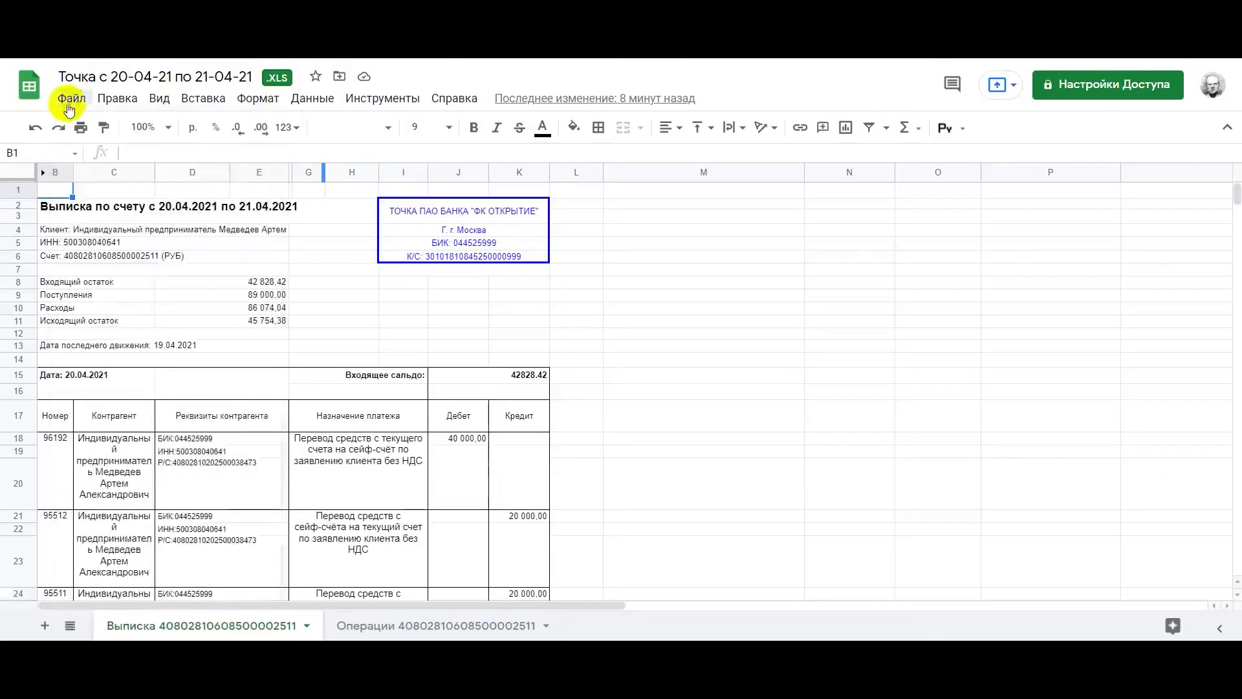
{"action": "left_click", "coordinate": [74, 100]}
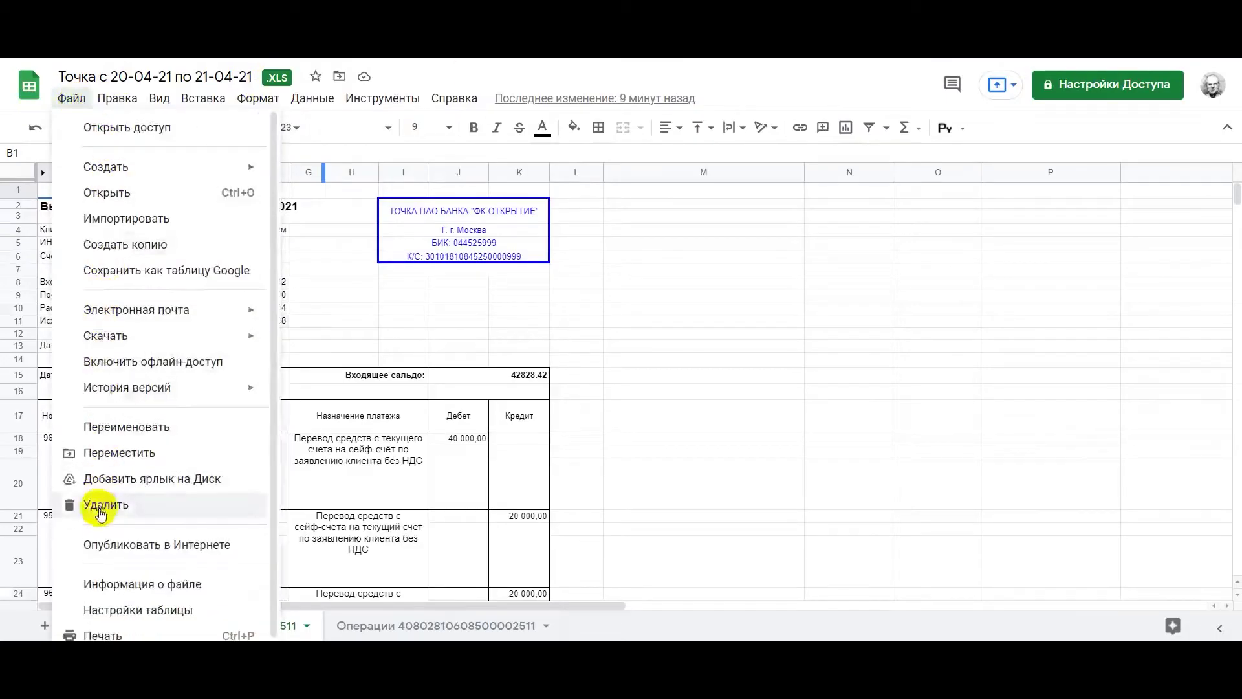
{"action": "left_click", "coordinate": [100, 521]}
{"action": "left_click", "coordinate": [640, 409]}
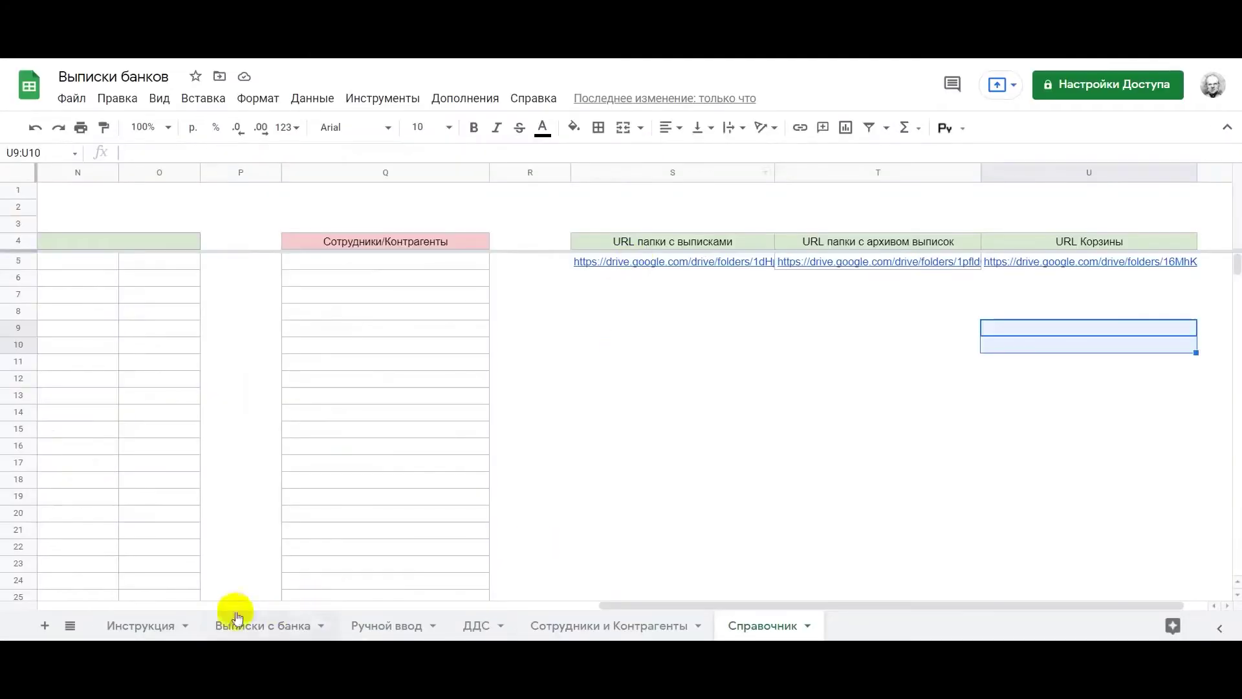
On the Выписки с банка sheet, run the statement-loading script from the A2 refresh image
{"action": "left_click", "coordinate": [226, 624]}
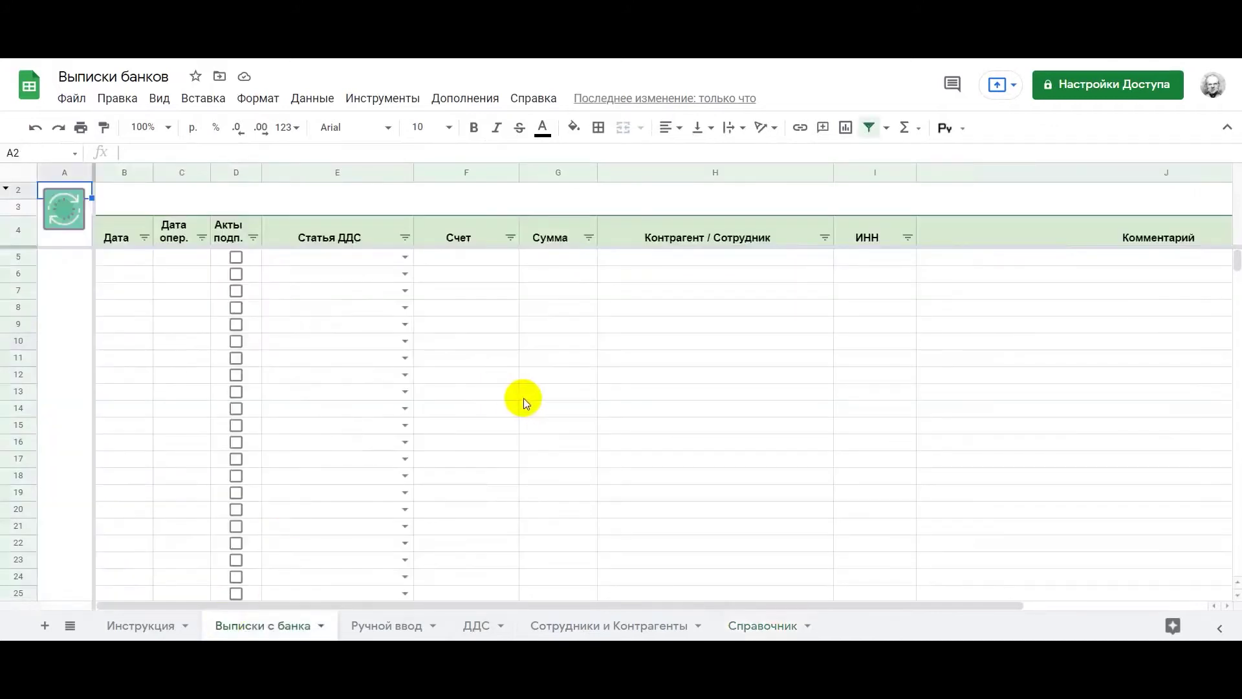
{"action": "left_click", "coordinate": [524, 396]}
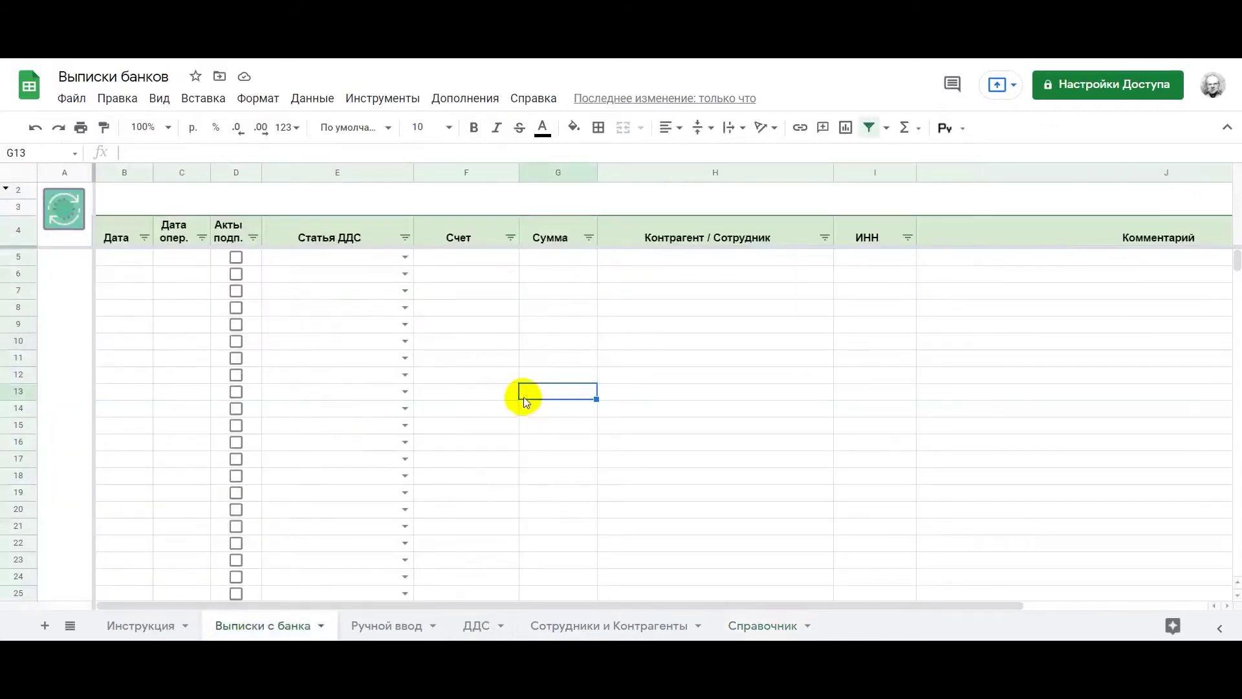
{"action": "left_click", "coordinate": [72, 224]}
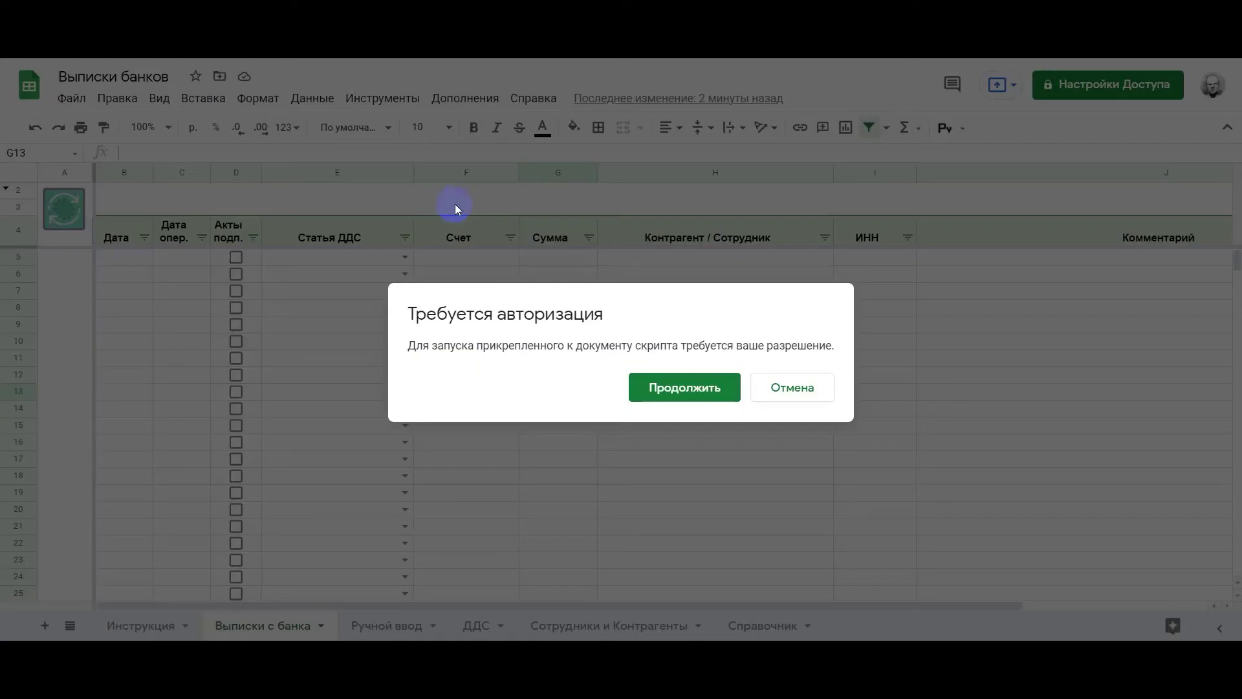
Authorize the script for the Google account, going past the unverified-app warning and allowing access
{"action": "left_click", "coordinate": [694, 397]}
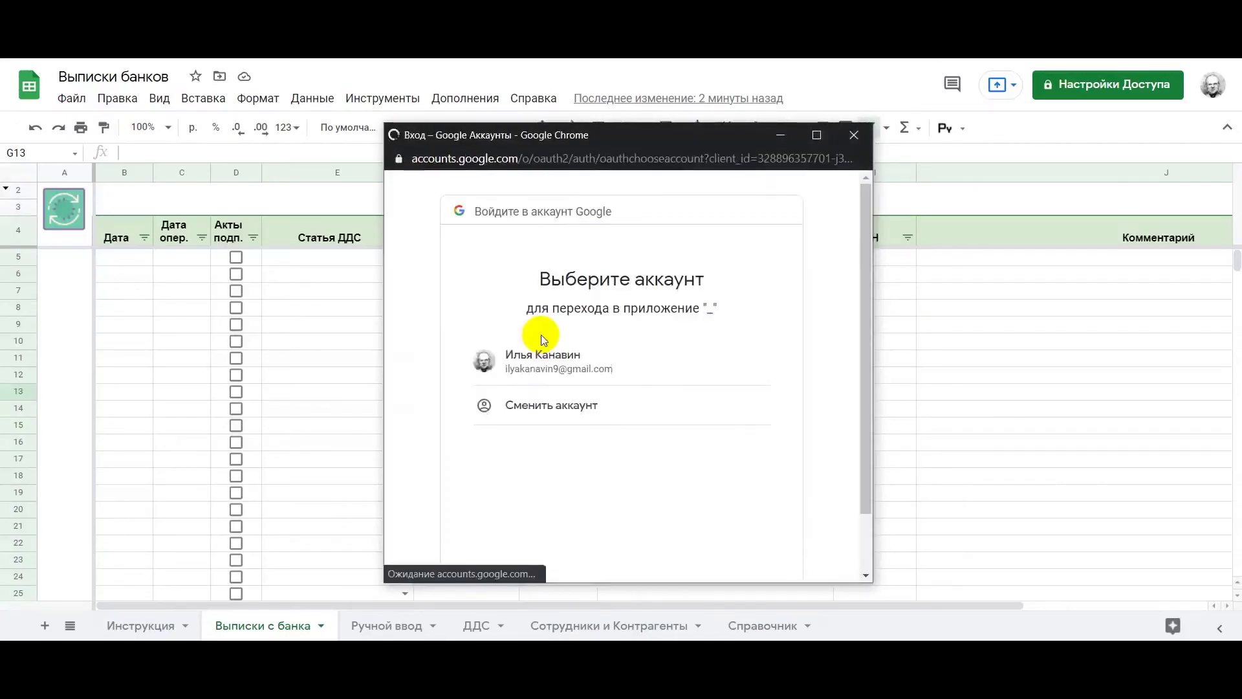
{"action": "left_click", "coordinate": [534, 367]}
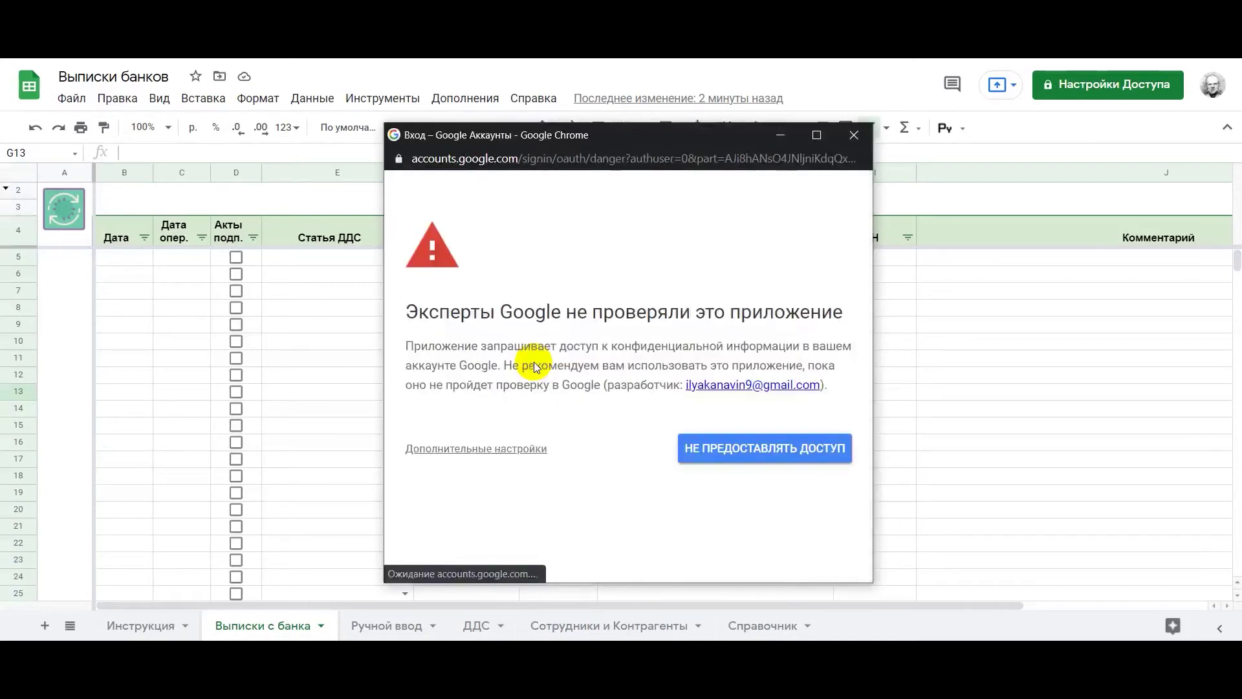
{"action": "left_click", "coordinate": [486, 453]}
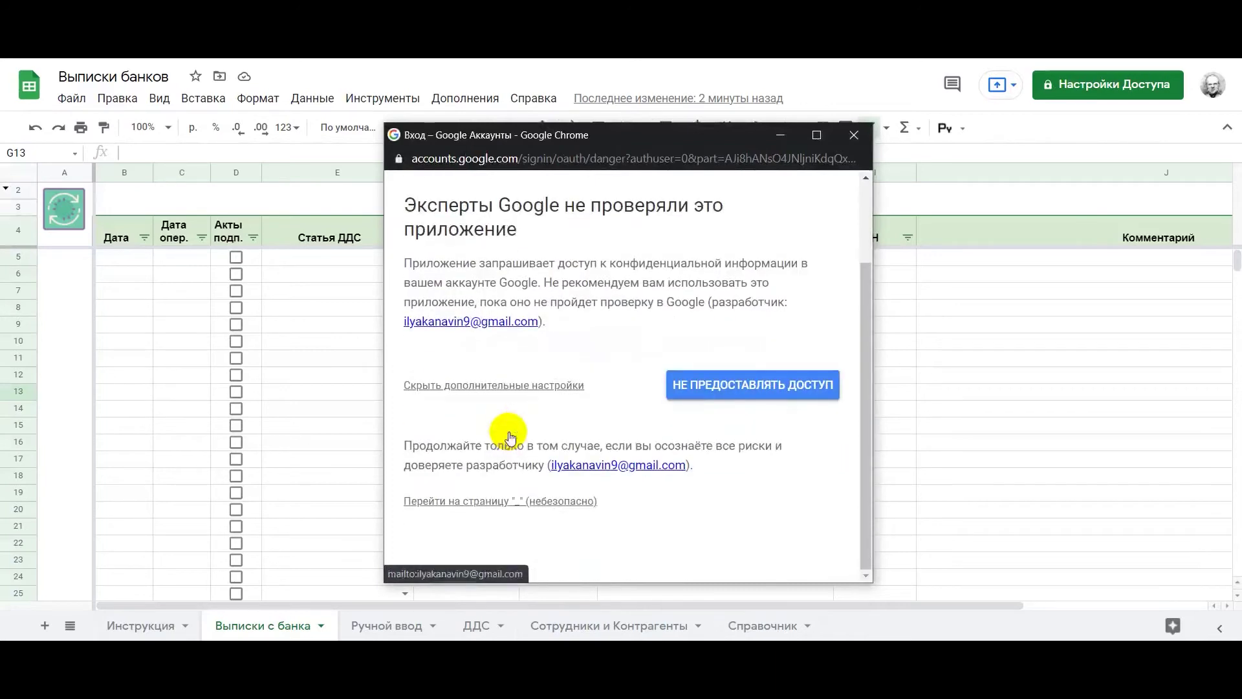
{"action": "left_click", "coordinate": [487, 502]}
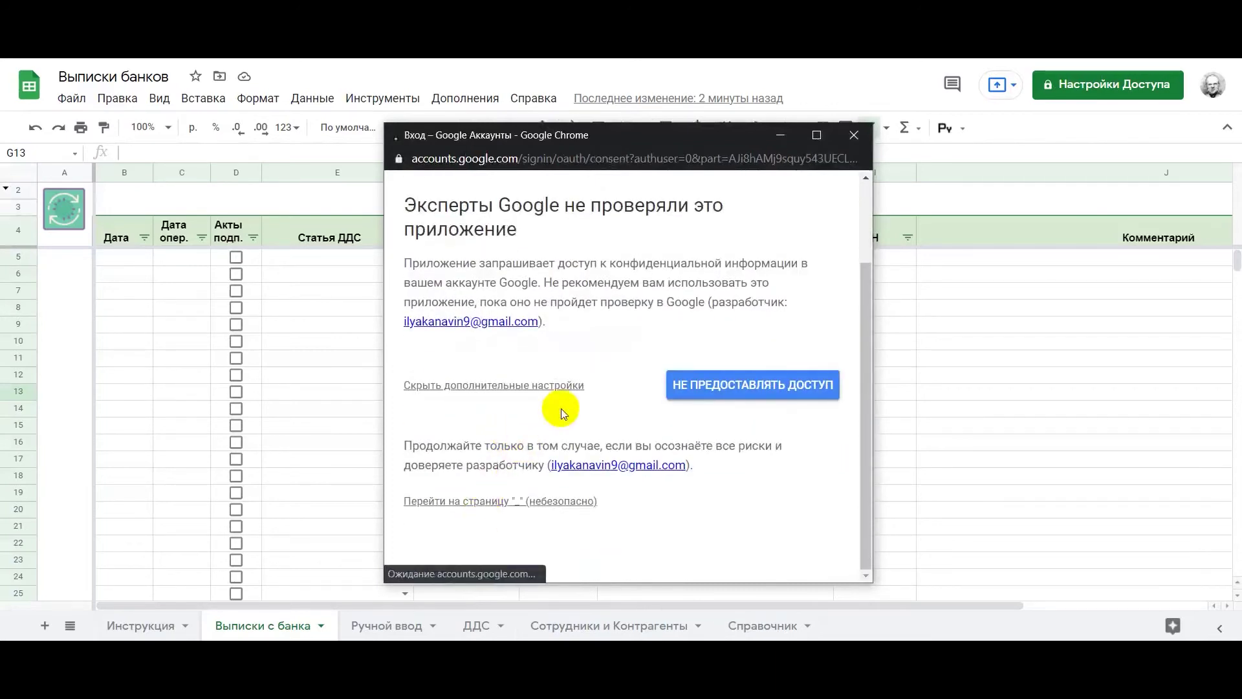
{"action": "scroll", "coordinate": [562, 409], "scroll_direction": "down", "scroll_amount": 5}
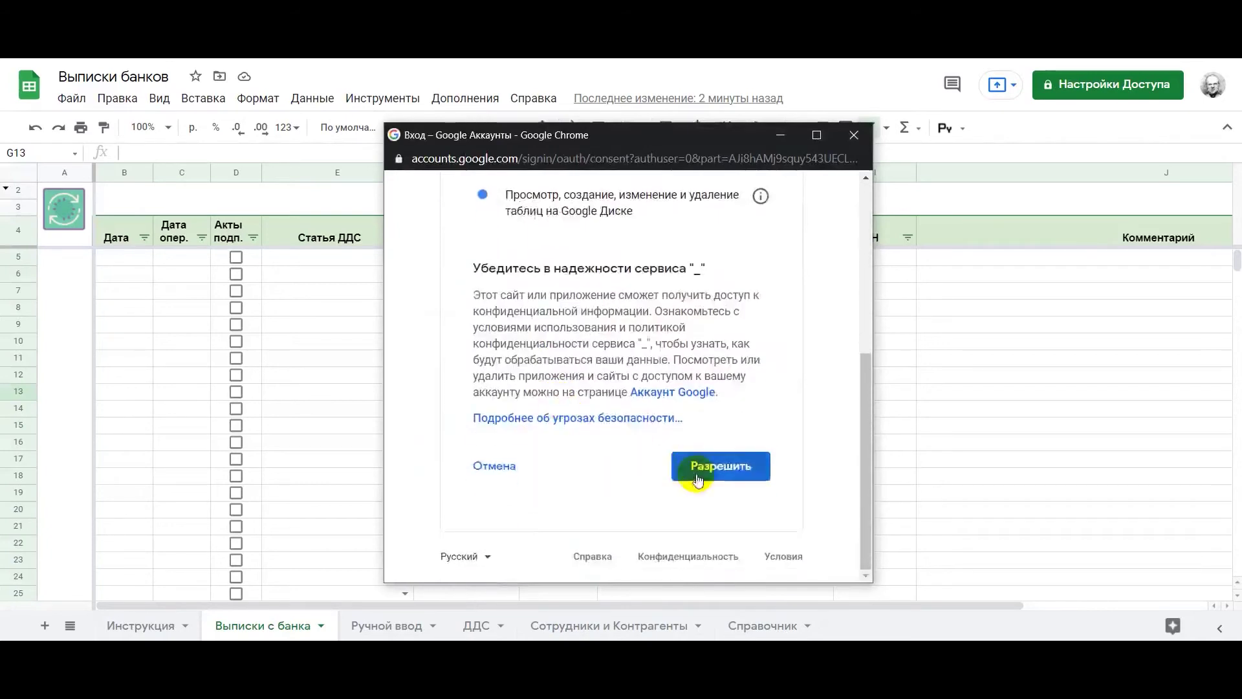
{"action": "left_click", "coordinate": [710, 474]}
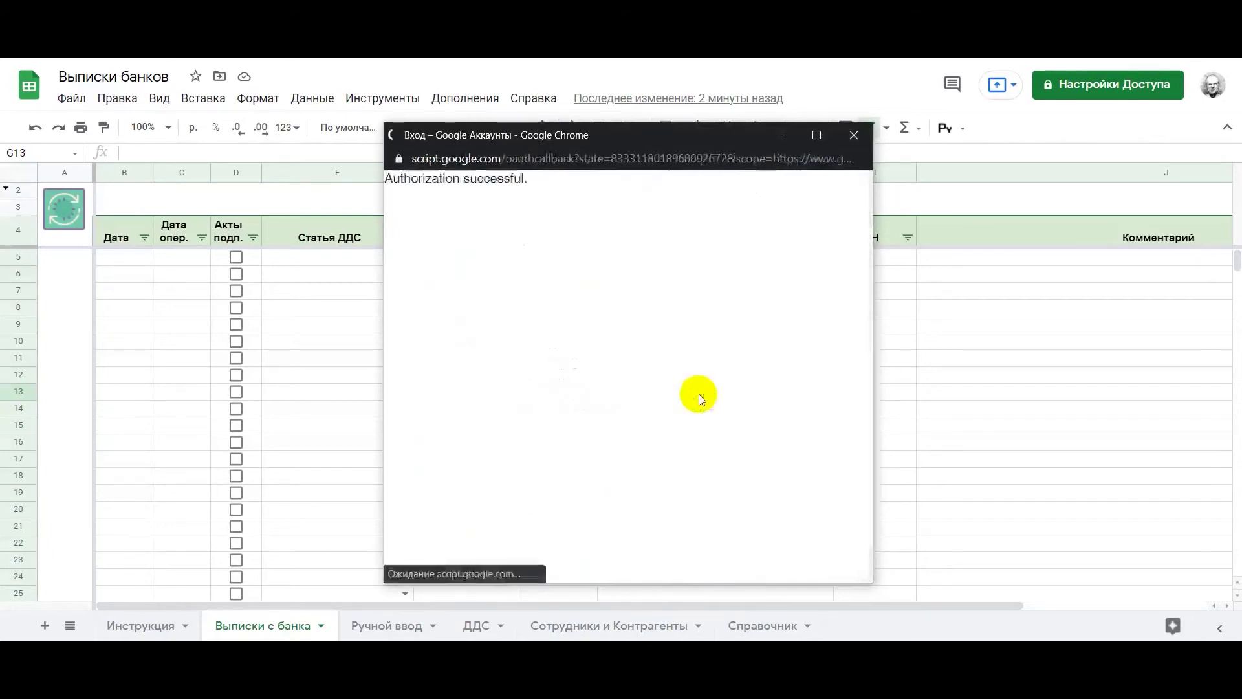
{"action": "left_click", "coordinate": [699, 394]}
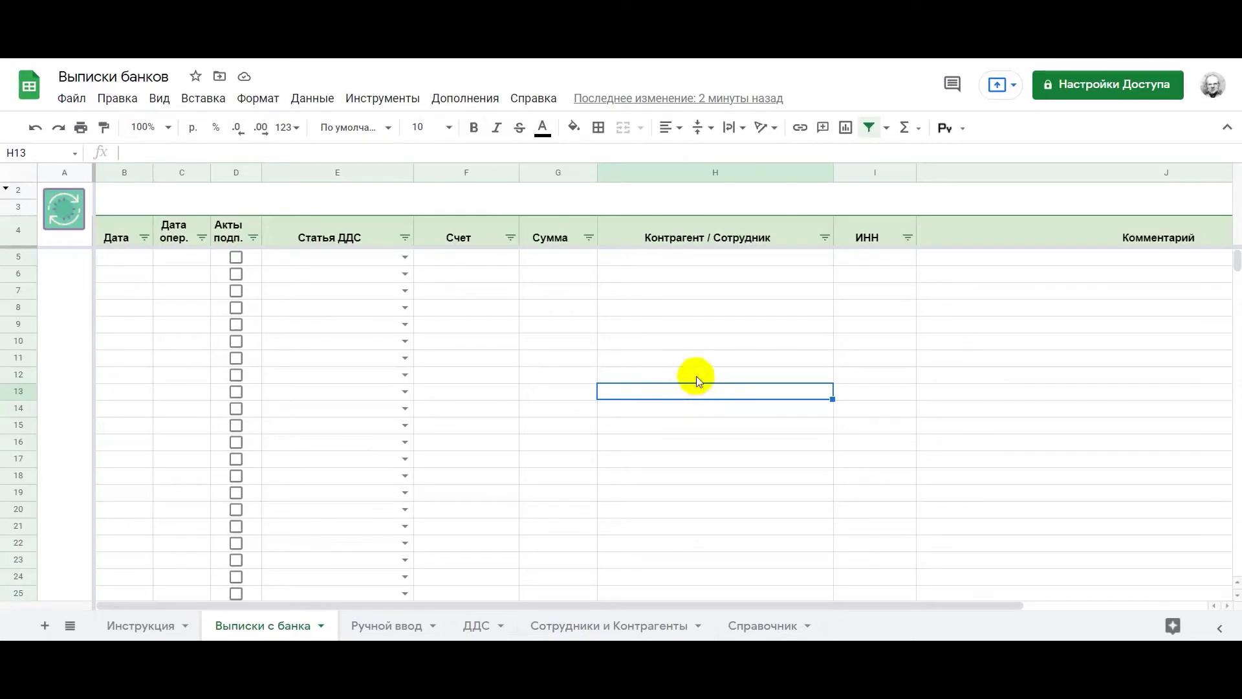
{"action": "left_click", "coordinate": [696, 375]}
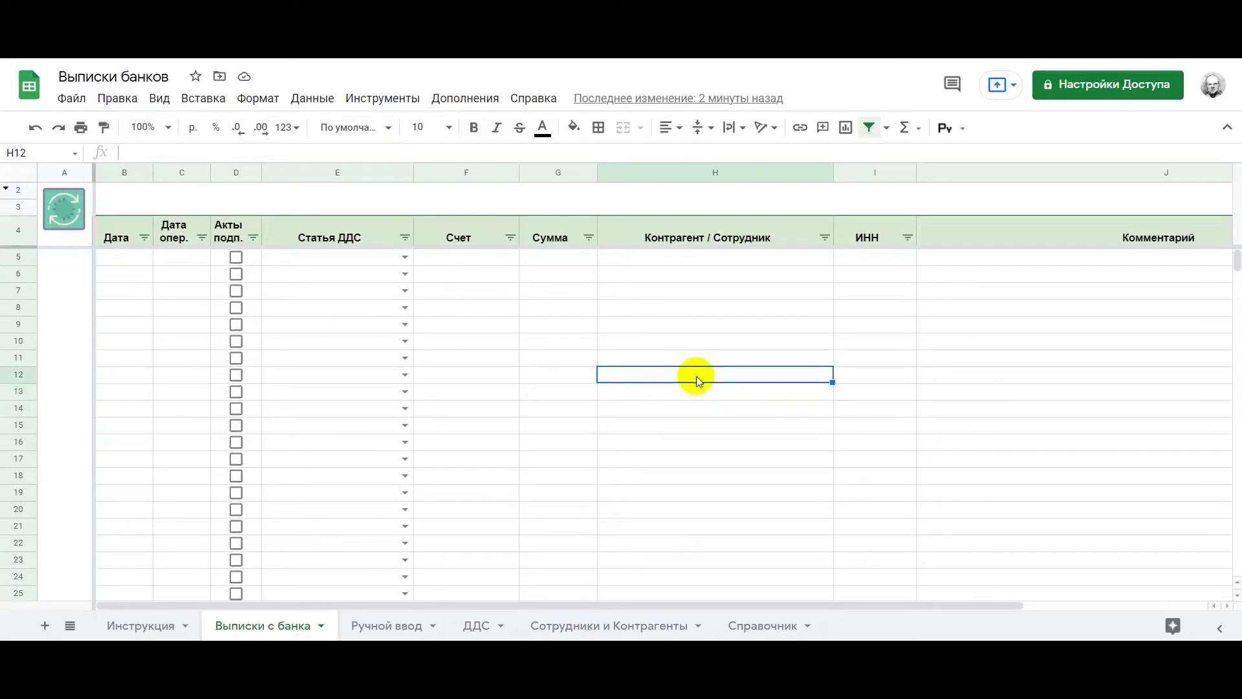
Rerun the loader to import the 20.04.2021–21.04.2021 ФК ОТКРЫТИЕ transactions into rows 5–36
{"action": "left_click", "coordinate": [59, 210]}
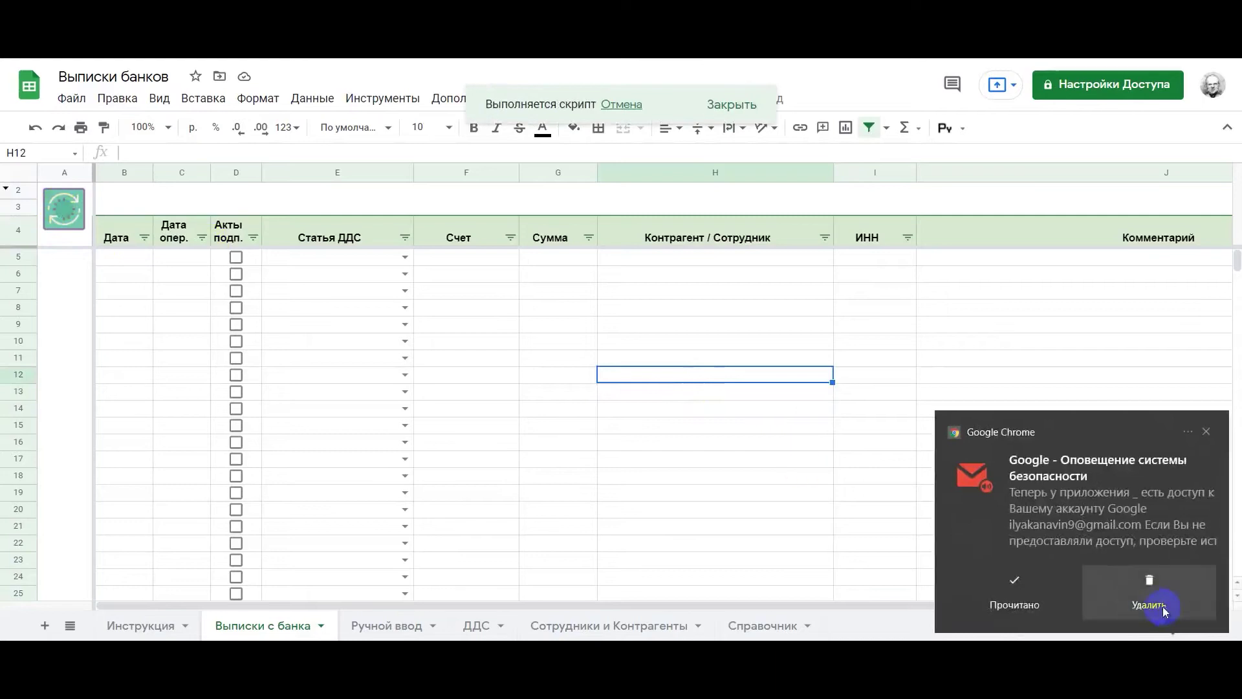
{"action": "left_click", "coordinate": [1155, 589]}
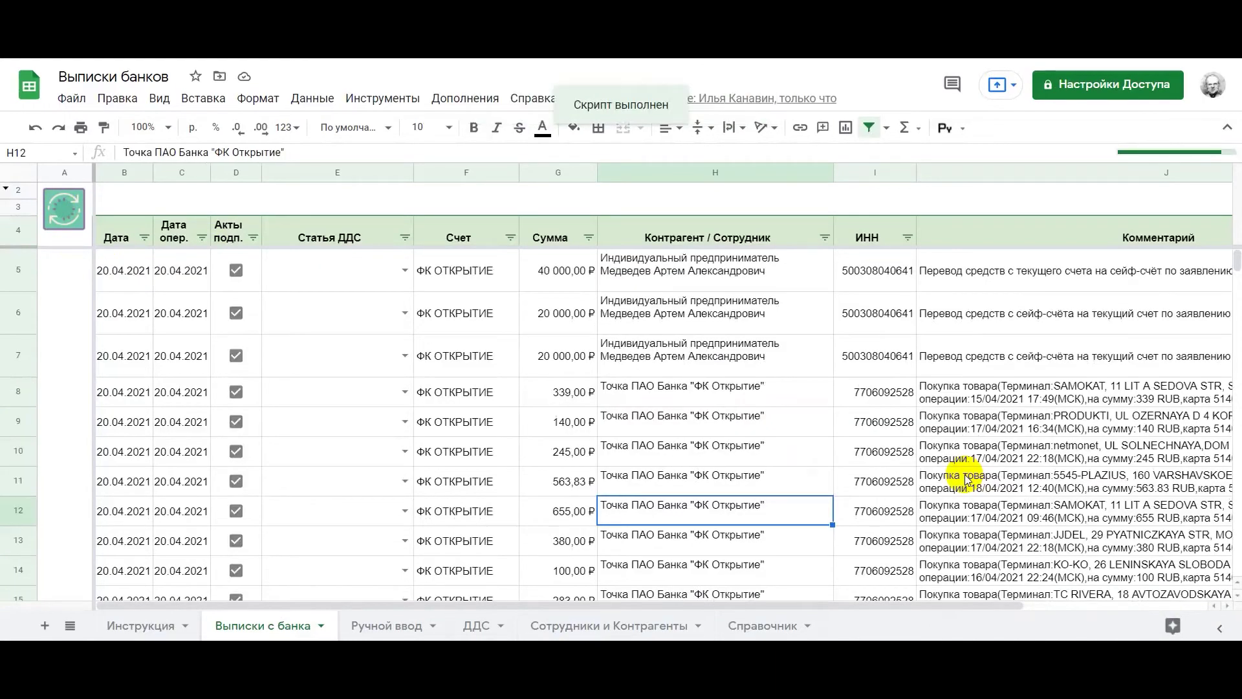
{"action": "scroll", "coordinate": [926, 446], "scroll_direction": "down", "scroll_amount": 6}
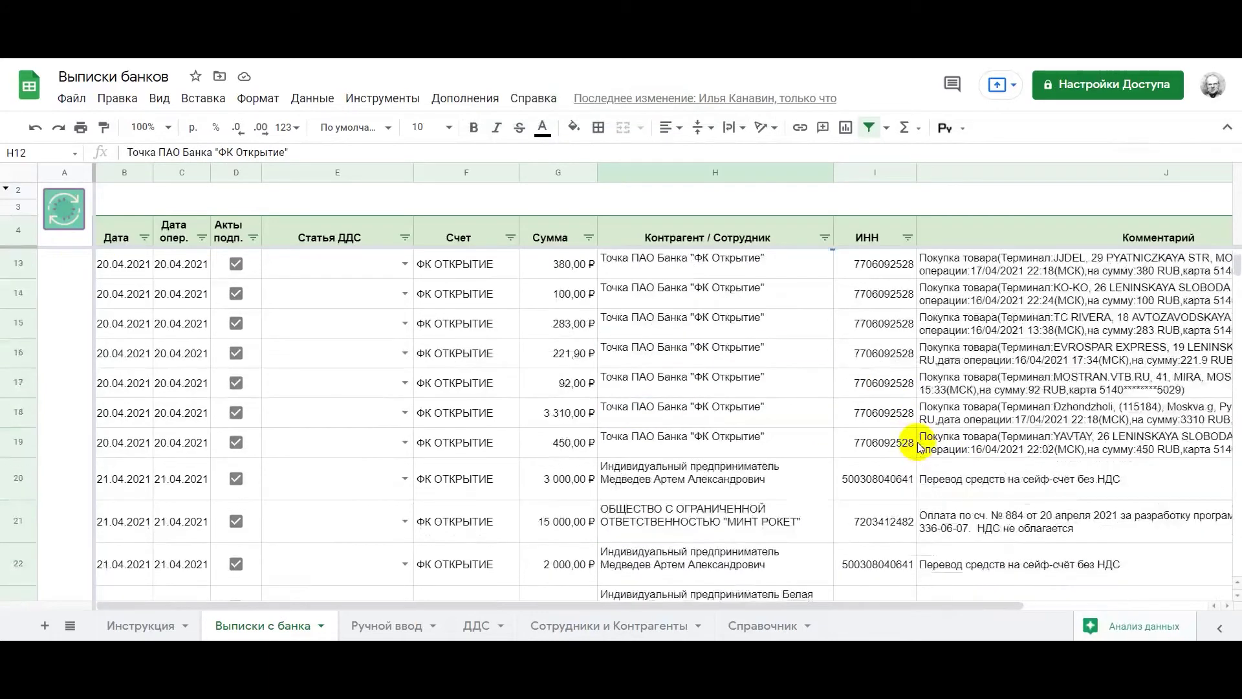
{"action": "scroll", "coordinate": [919, 434], "scroll_direction": "down", "scroll_amount": 6}
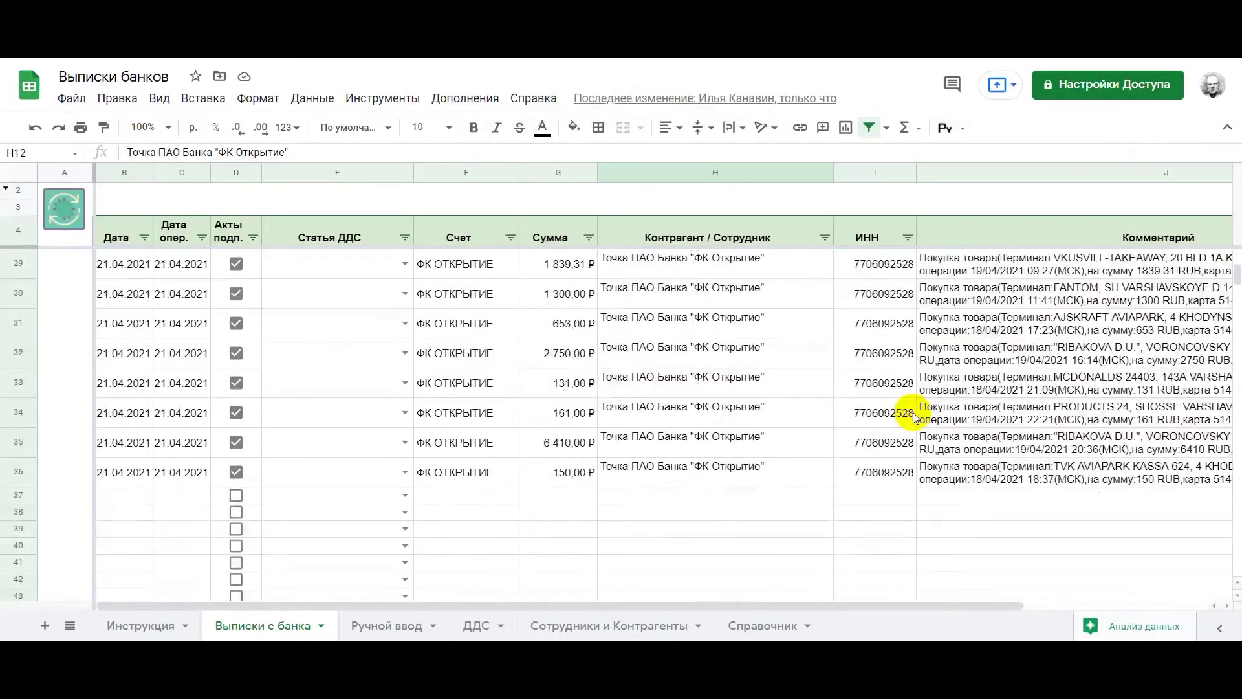
{"action": "scroll", "coordinate": [913, 417], "scroll_direction": "up", "scroll_amount": 12}
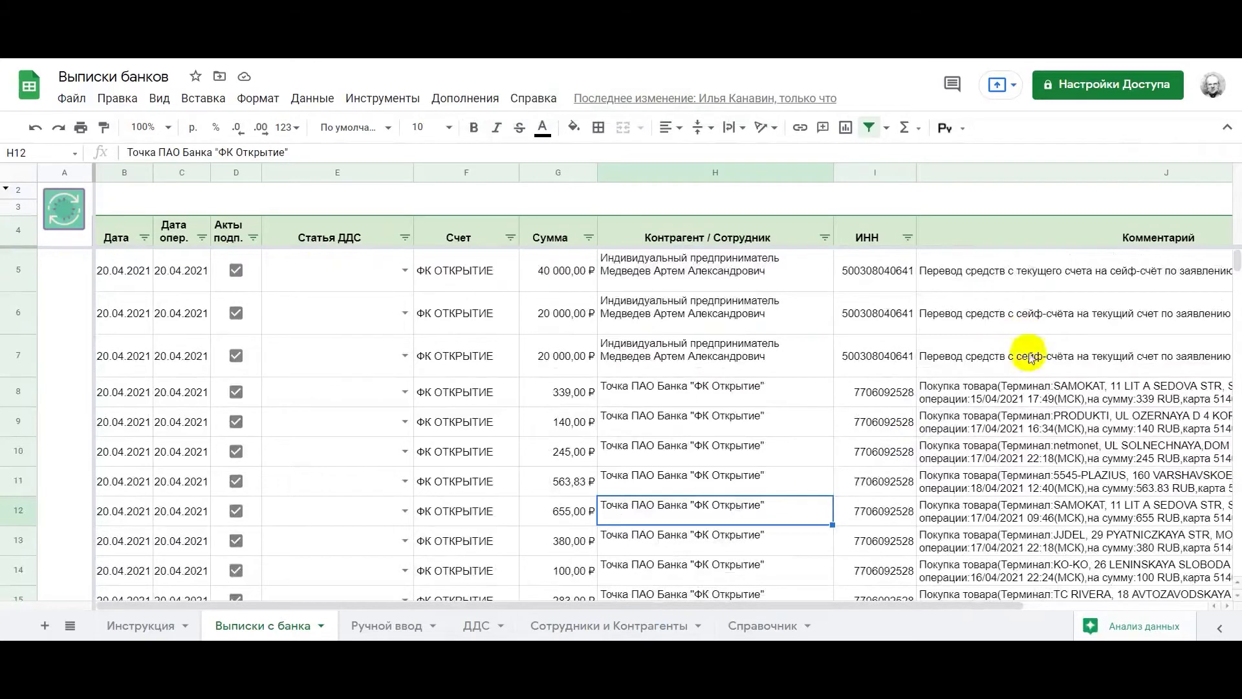
Copy the Терминал:SAMOKAT fragment from the J12 purchase comment
{"action": "scroll", "coordinate": [1025, 372], "scroll_direction": "down", "scroll_amount": 2}
{"action": "scroll", "coordinate": [1026, 379], "scroll_direction": "right", "scroll_amount": 3}
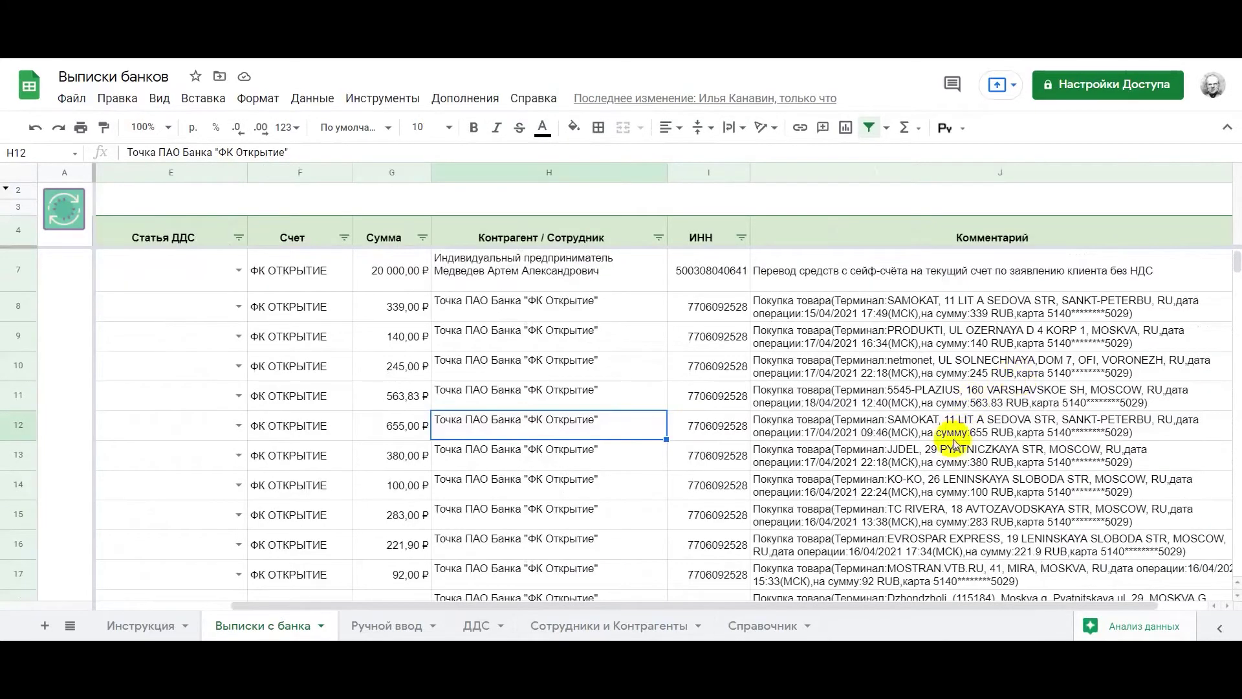
{"action": "left_click", "coordinate": [871, 427]}
{"action": "scroll", "coordinate": [993, 349], "scroll_direction": "down", "scroll_amount": 4}
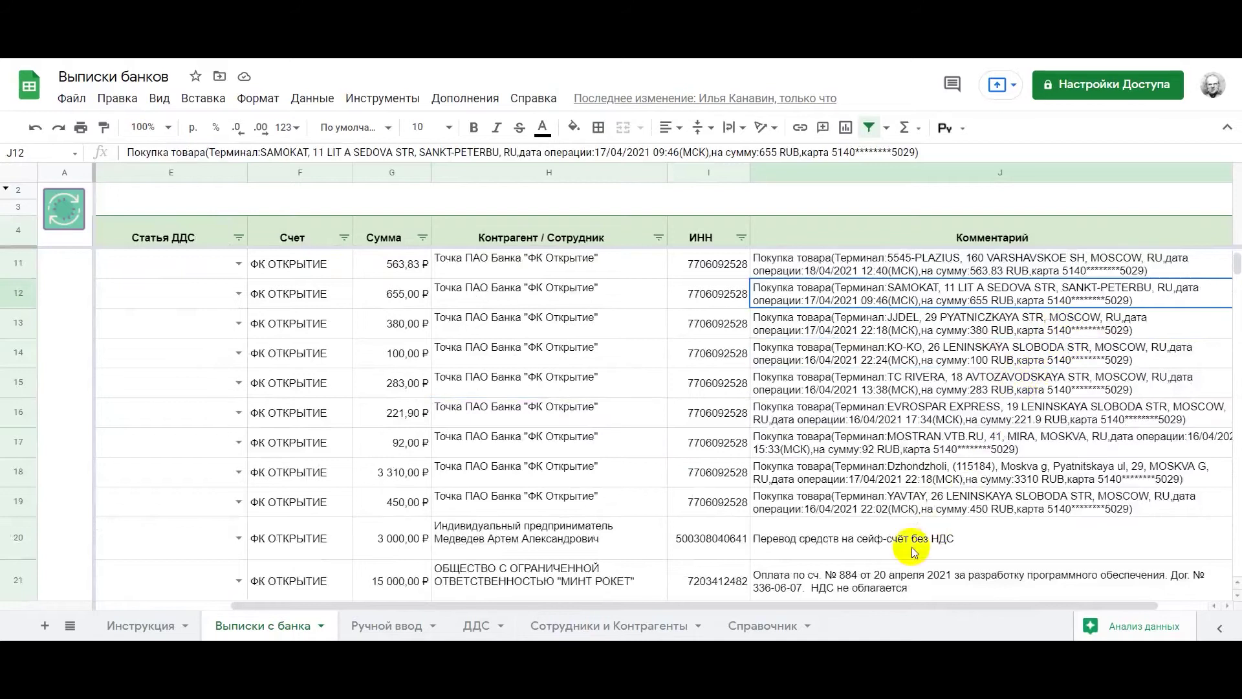
{"action": "scroll", "coordinate": [906, 547], "scroll_direction": "down", "scroll_amount": 4}
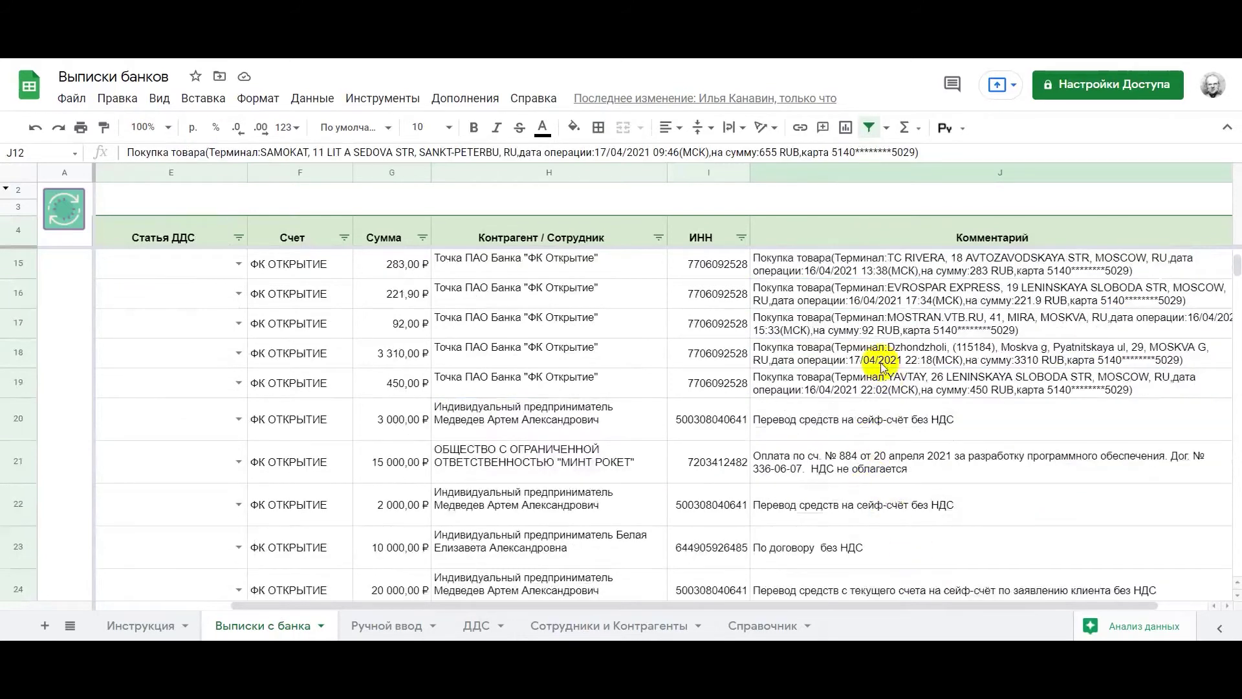
{"action": "scroll", "coordinate": [877, 362], "scroll_direction": "down", "scroll_amount": 2}
{"action": "scroll", "coordinate": [880, 366], "scroll_direction": "up", "scroll_amount": 4}
{"action": "left_click", "coordinate": [932, 294]}
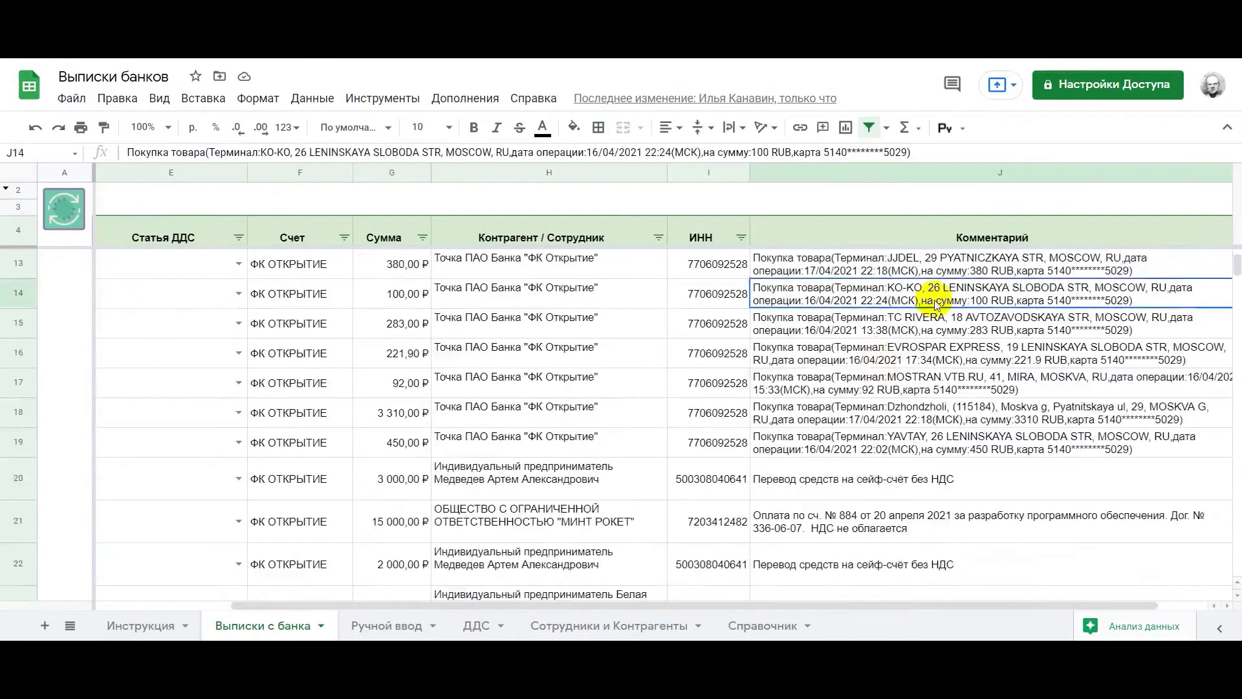
{"action": "scroll", "coordinate": [932, 298], "scroll_direction": "up", "scroll_amount": 4}
{"action": "left_click", "coordinate": [903, 351]}
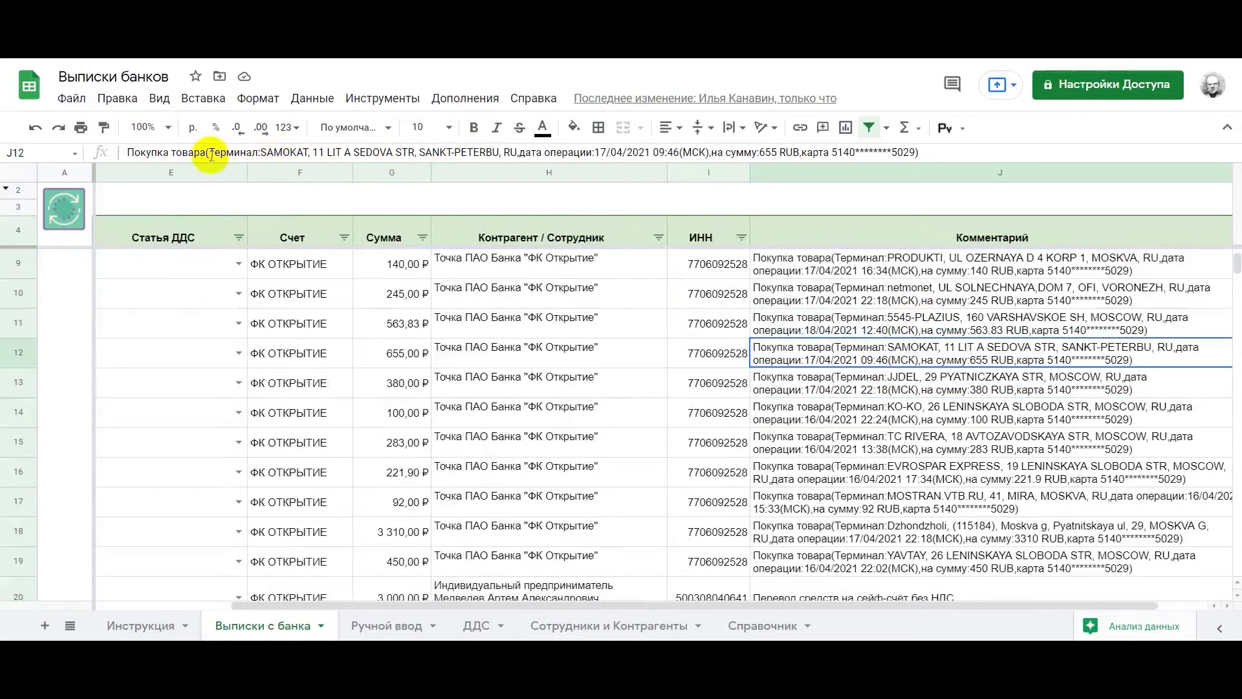
{"action": "left_click_drag", "start_coordinate": [211, 153], "coordinate": [308, 152]}
{"action": "key", "text": "ctrl+c"}
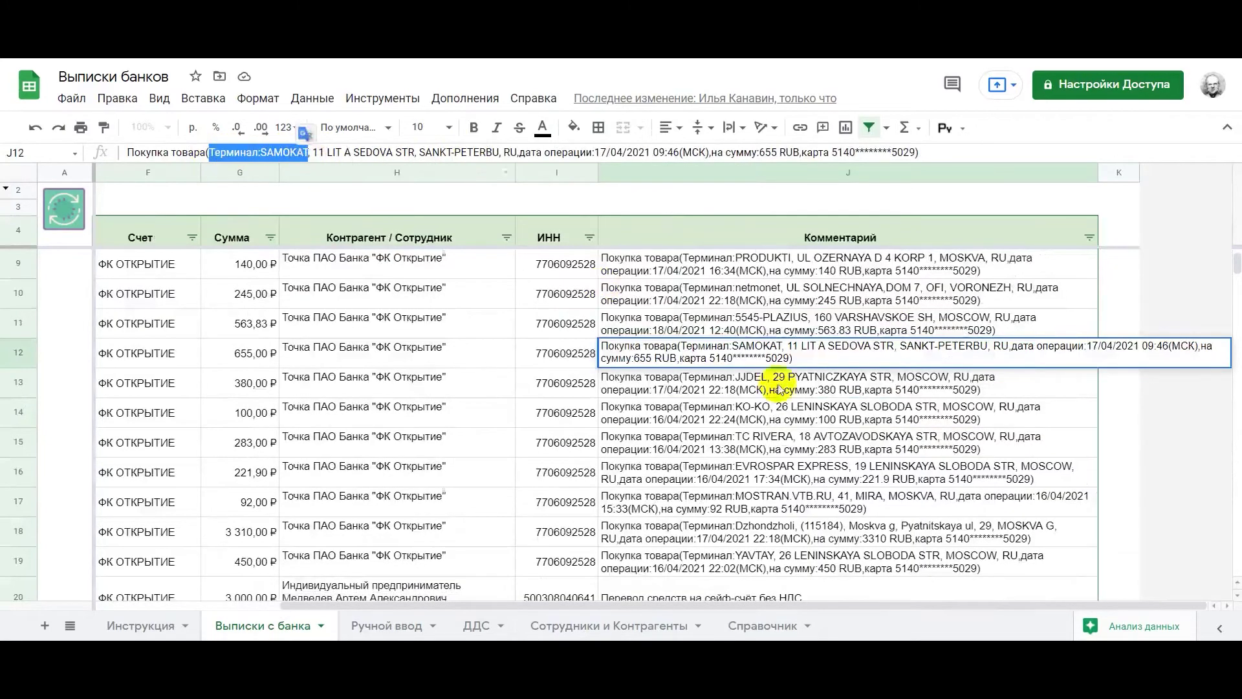
{"action": "left_click", "coordinate": [763, 625]}
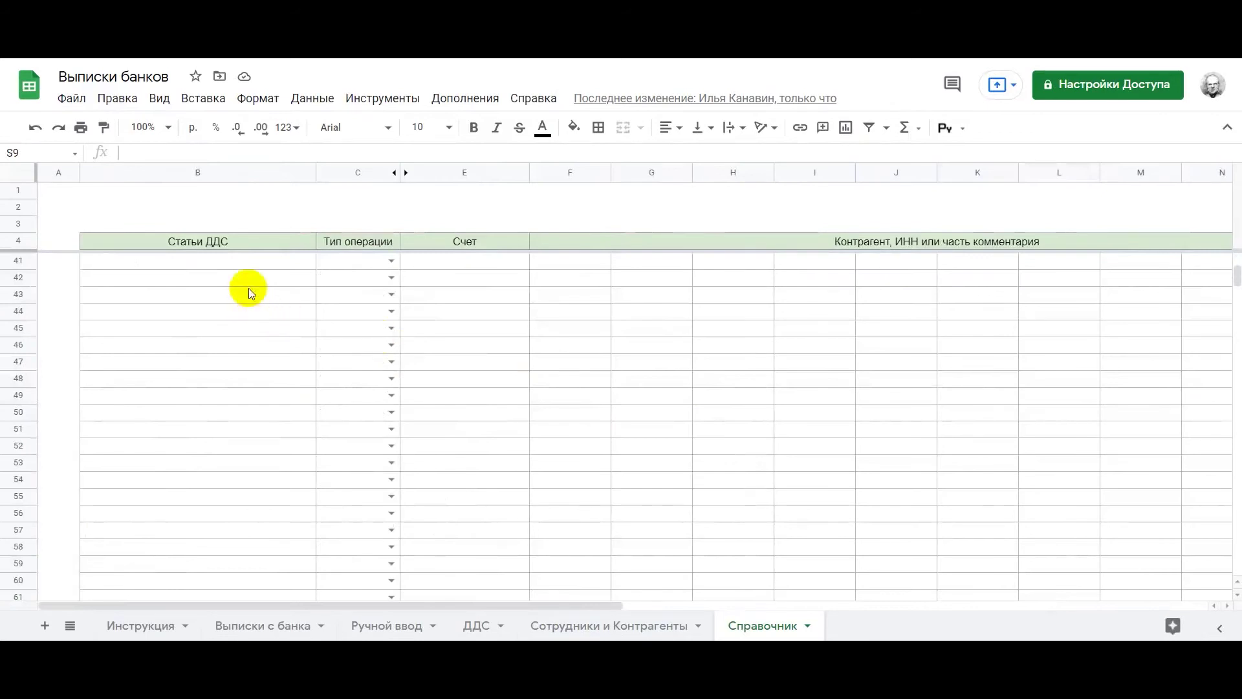
In Справочник row 41, put Терминал:SAMOKAT in F41, Продукты in B41 and Расход in C41
{"action": "left_click", "coordinate": [230, 259]}
{"action": "left_click", "coordinate": [569, 260]}
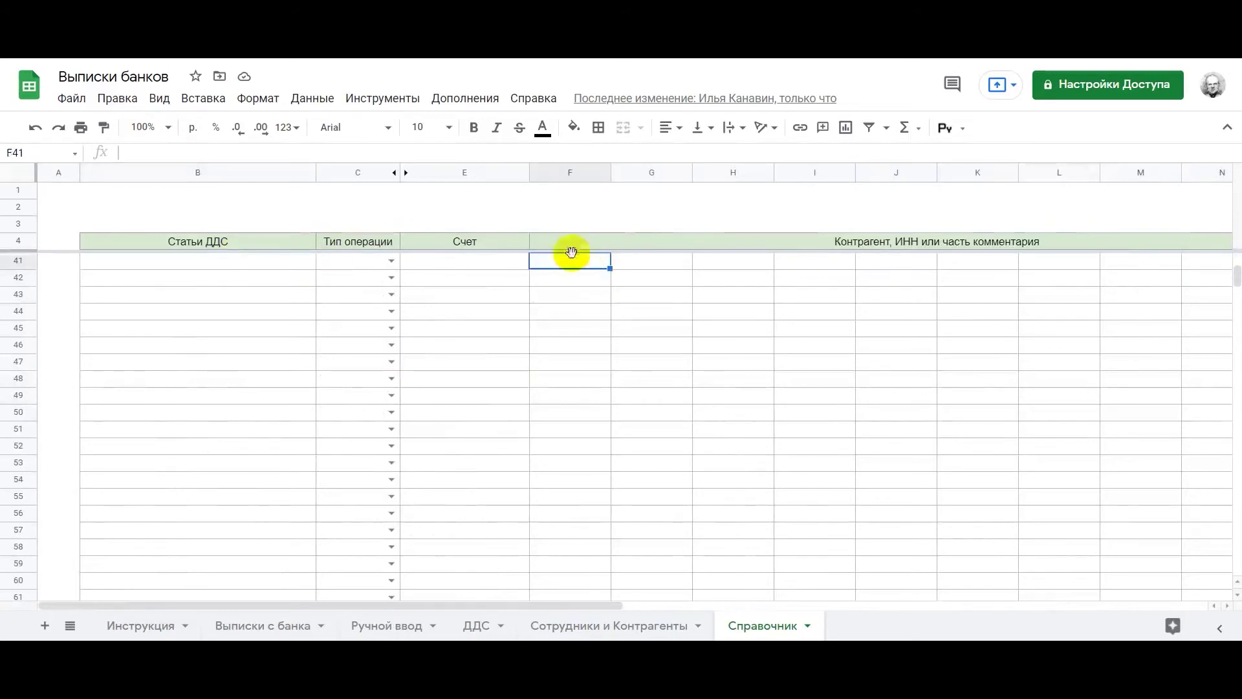
{"action": "left_click", "coordinate": [455, 154]}
{"action": "key", "text": "ctrl+v"}
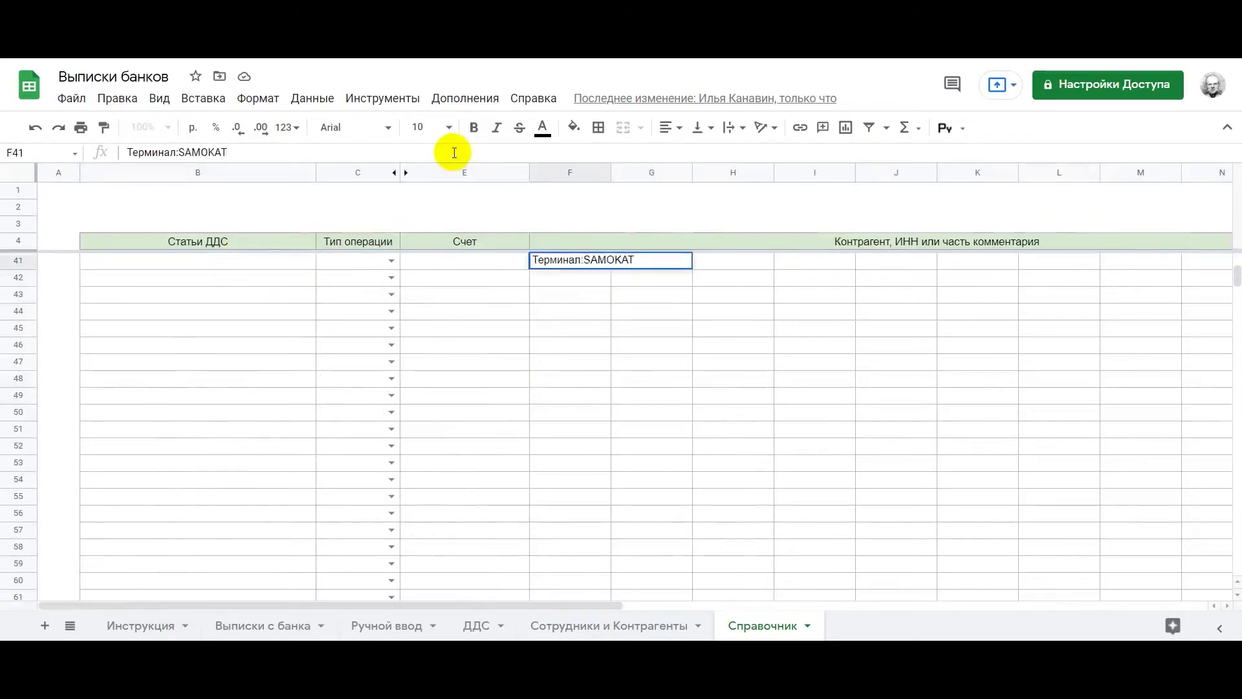
{"action": "key", "text": "Return"}
{"action": "left_click", "coordinate": [251, 266]}
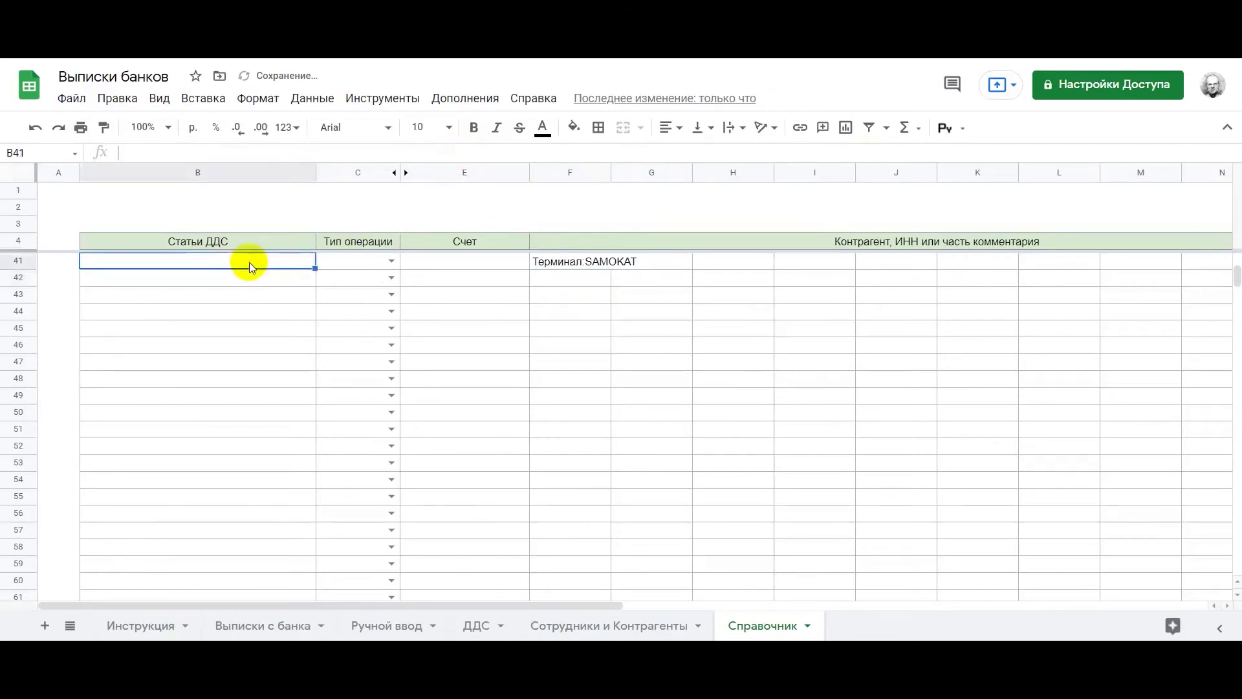
{"action": "type", "text": "Продукты"}
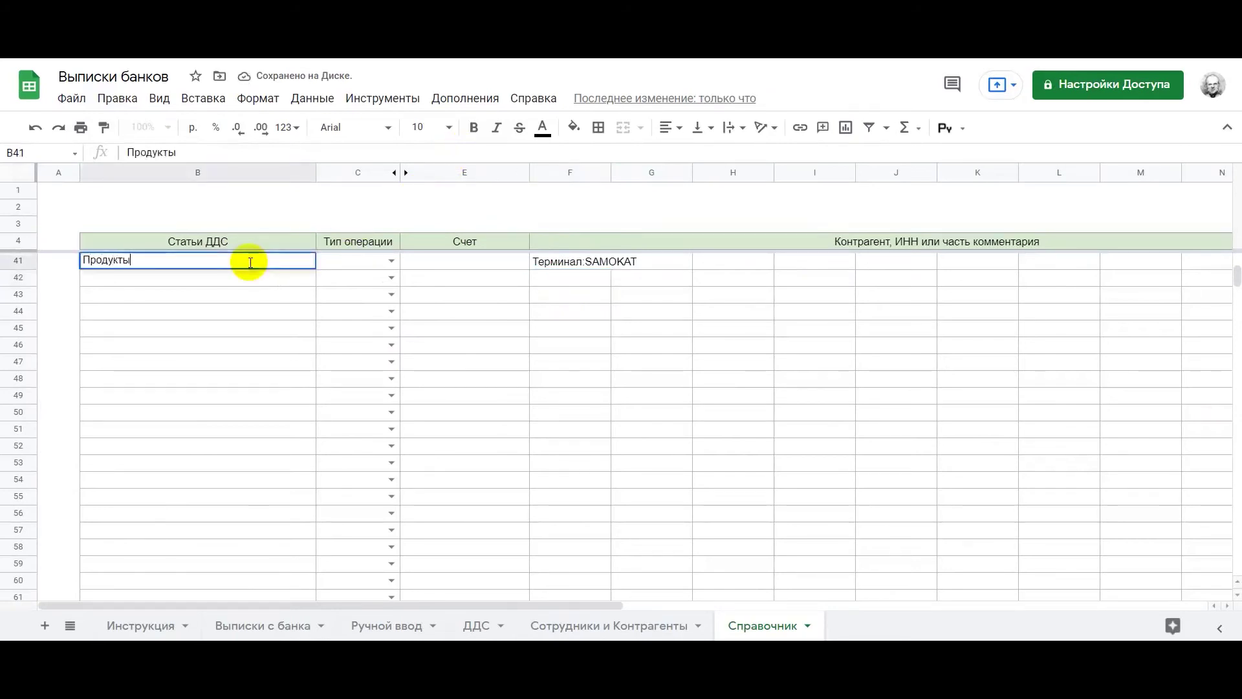
{"action": "key", "text": "Tab"}
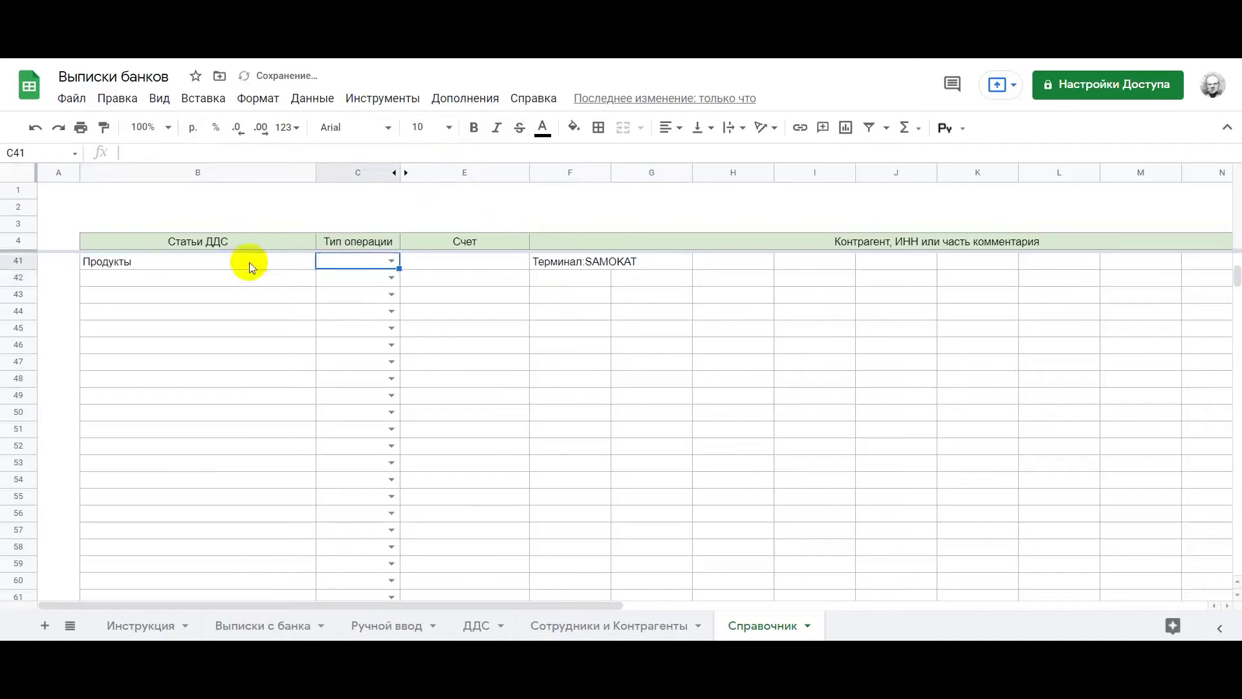
{"action": "left_click", "coordinate": [391, 261]}
{"action": "left_click", "coordinate": [373, 284]}
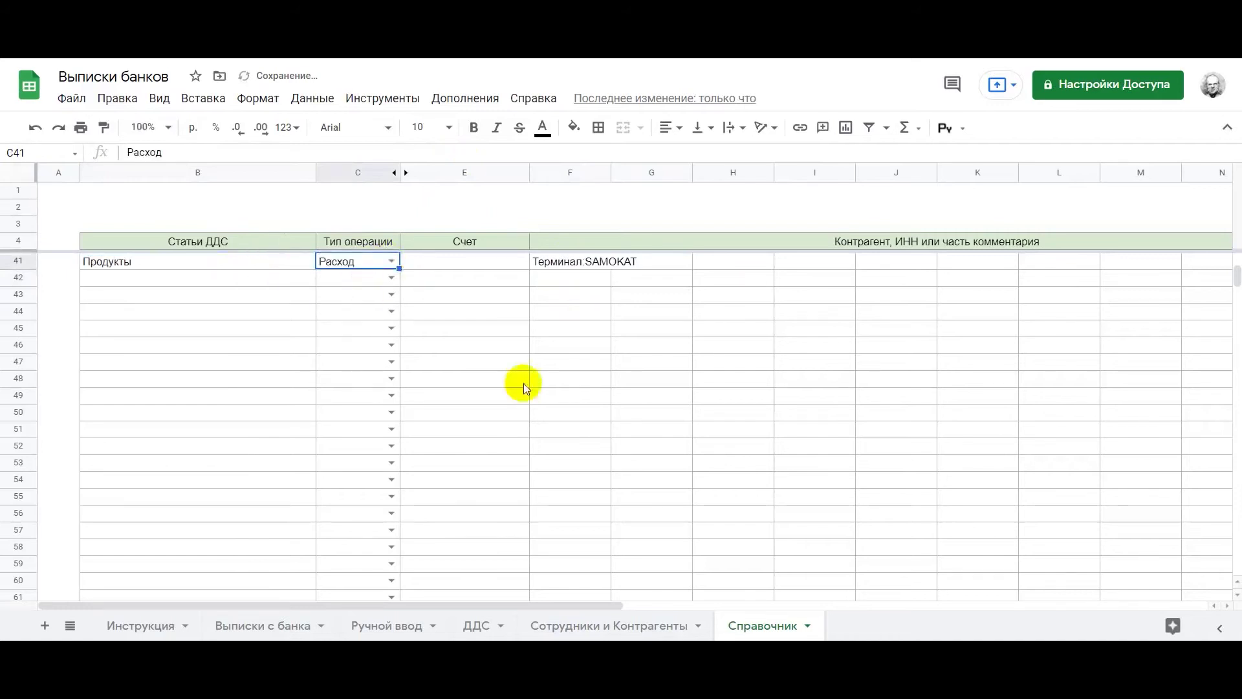
{"action": "left_click", "coordinate": [220, 626]}
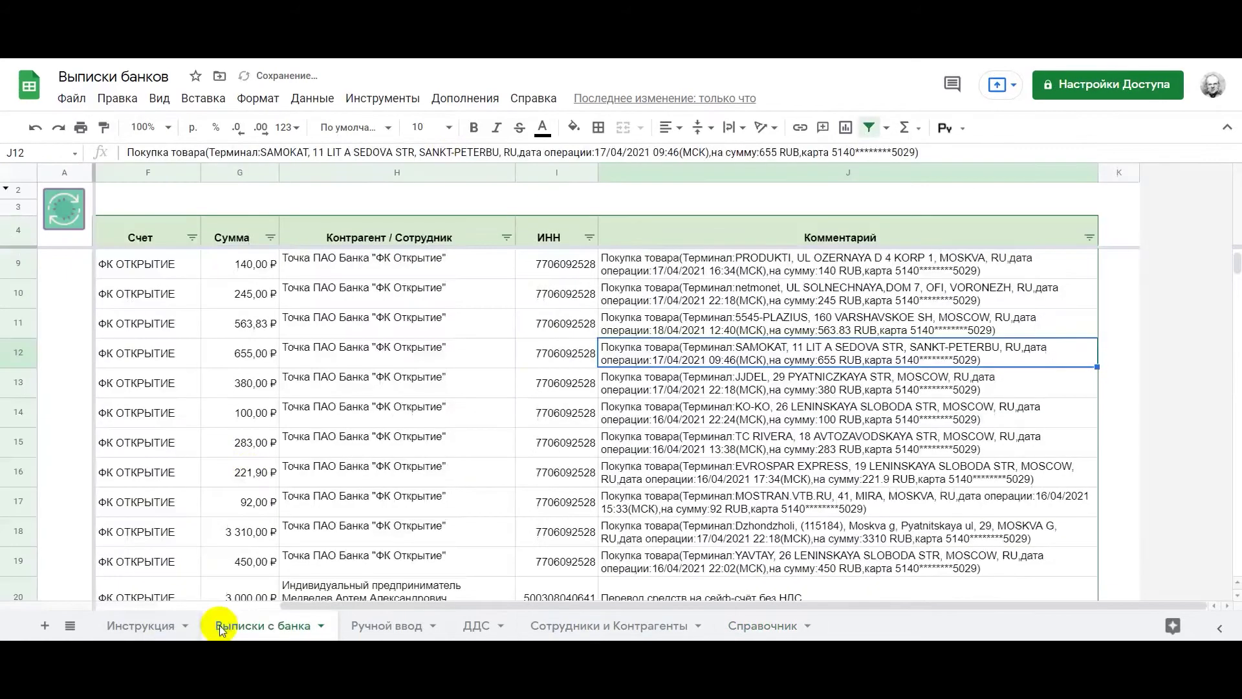
Run the reference-rules script so the SAMOKAT purchase in row 12 shows Продукты
{"action": "left_click", "coordinate": [410, 413]}
{"action": "scroll", "coordinate": [411, 407], "scroll_direction": "left", "scroll_amount": 5}
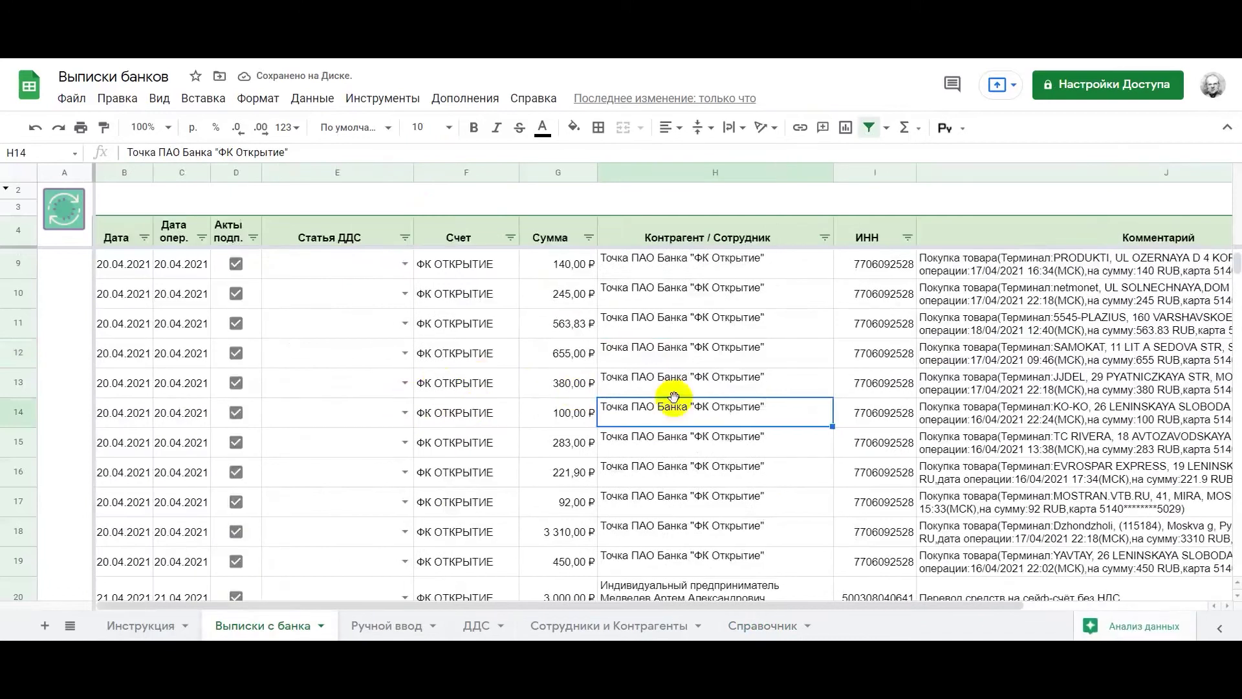
{"action": "left_click", "coordinate": [76, 208]}
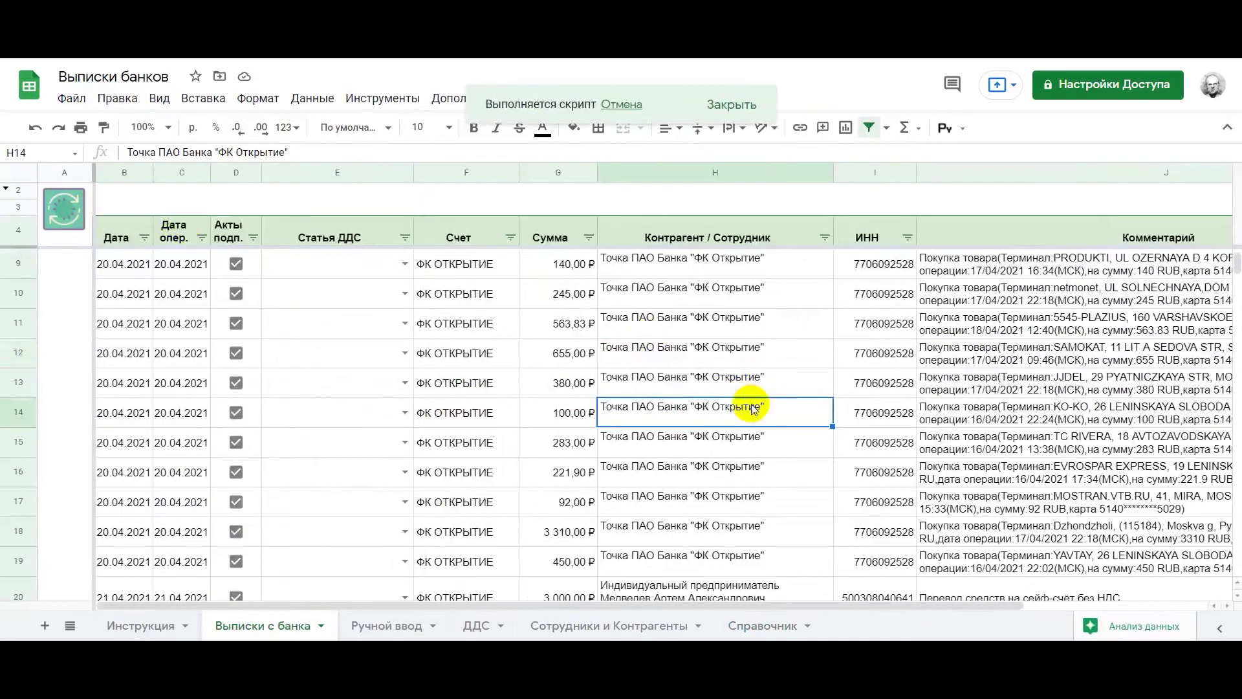
{"action": "left_click", "coordinate": [961, 333]}
{"action": "left_click", "coordinate": [961, 345]}
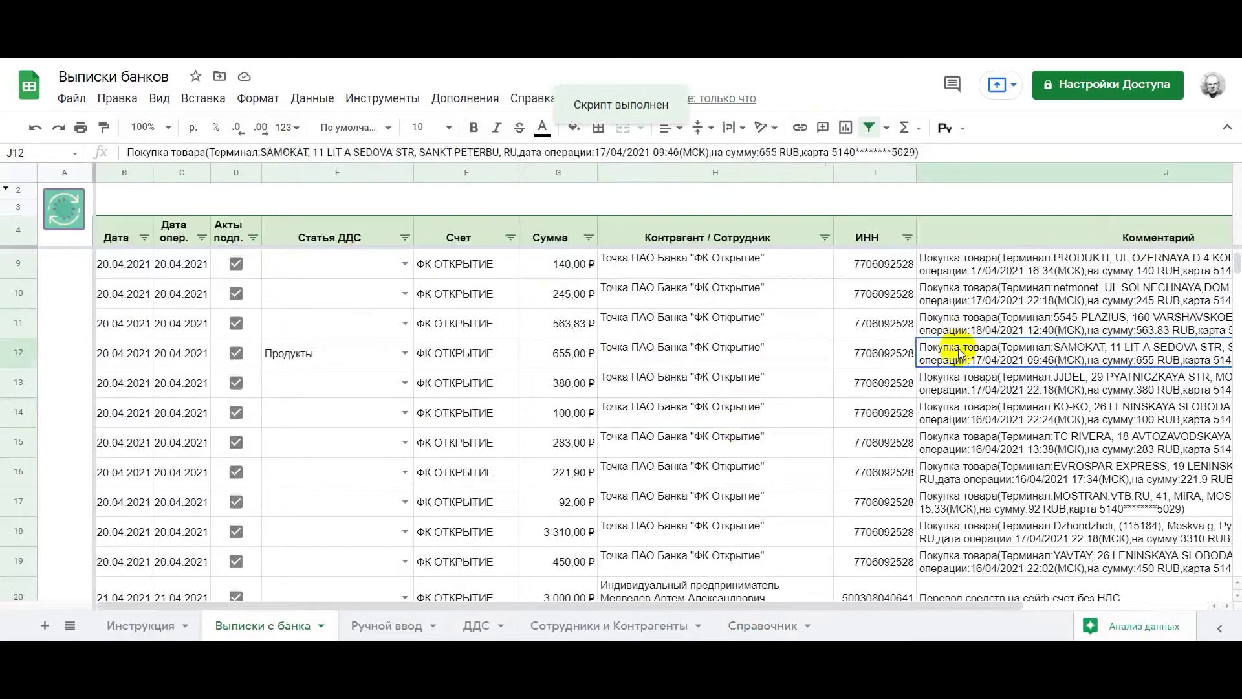
{"action": "left_click", "coordinate": [359, 357]}
{"action": "left_click", "coordinate": [1061, 359]}
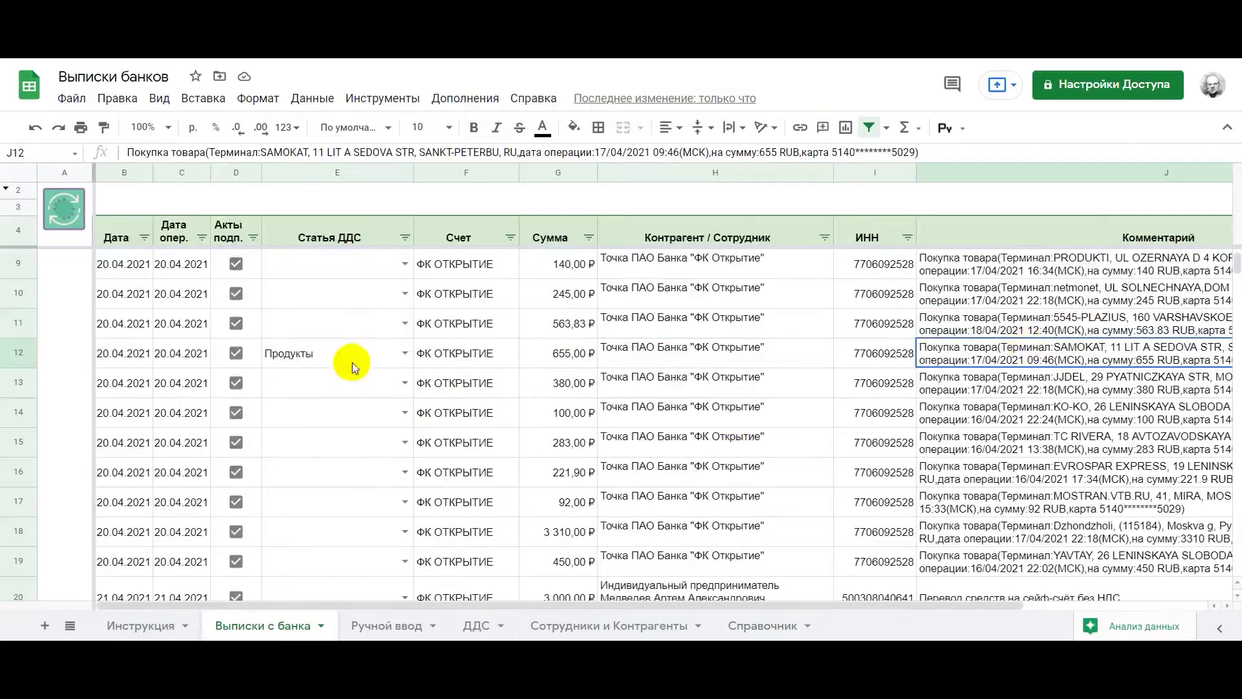
{"action": "left_click", "coordinate": [867, 504]}
{"action": "double_click", "coordinate": [448, 151]}
{"action": "key", "text": "ctrl+c"}
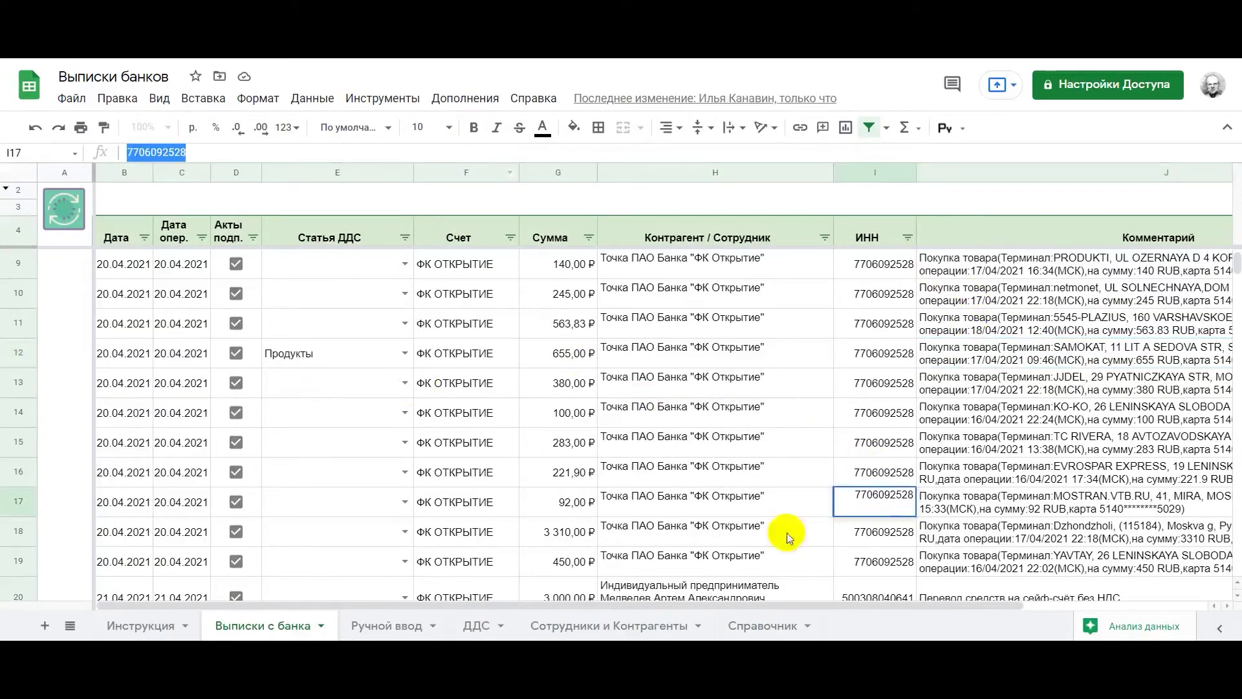
{"action": "left_click", "coordinate": [759, 626]}
{"action": "left_click", "coordinate": [650, 259]}
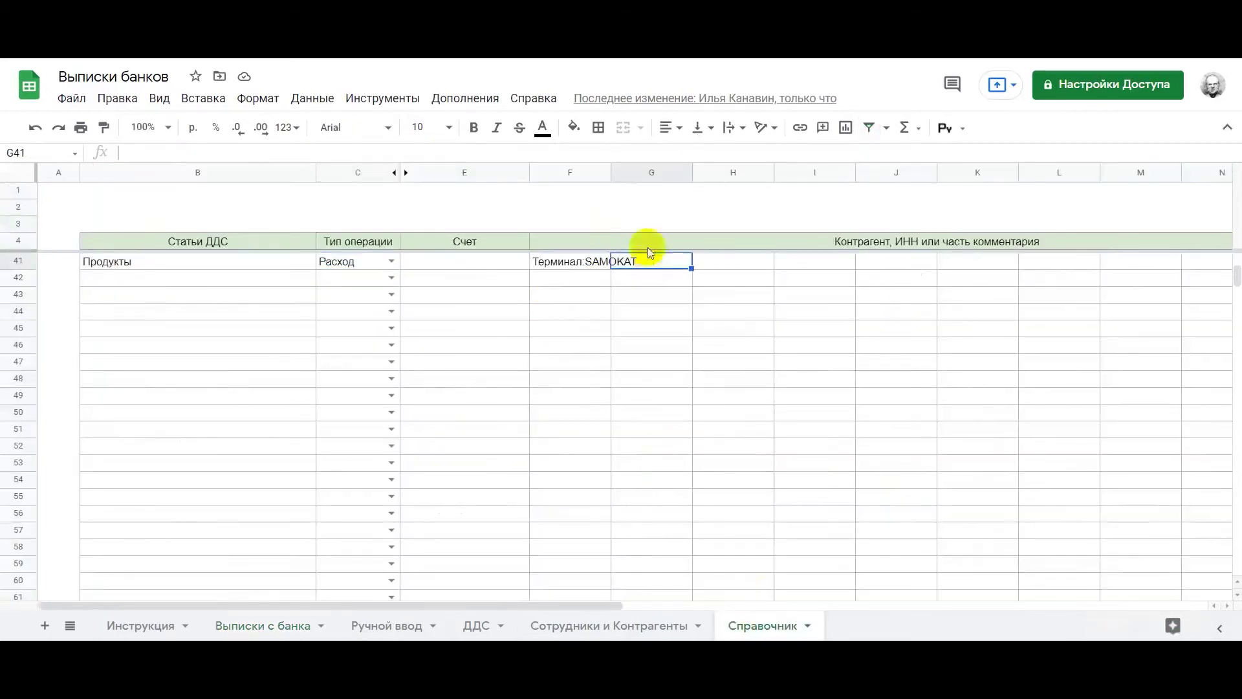
{"action": "left_click", "coordinate": [588, 151]}
{"action": "key", "text": "ctrl+v"}
{"action": "key", "text": "Tab"}
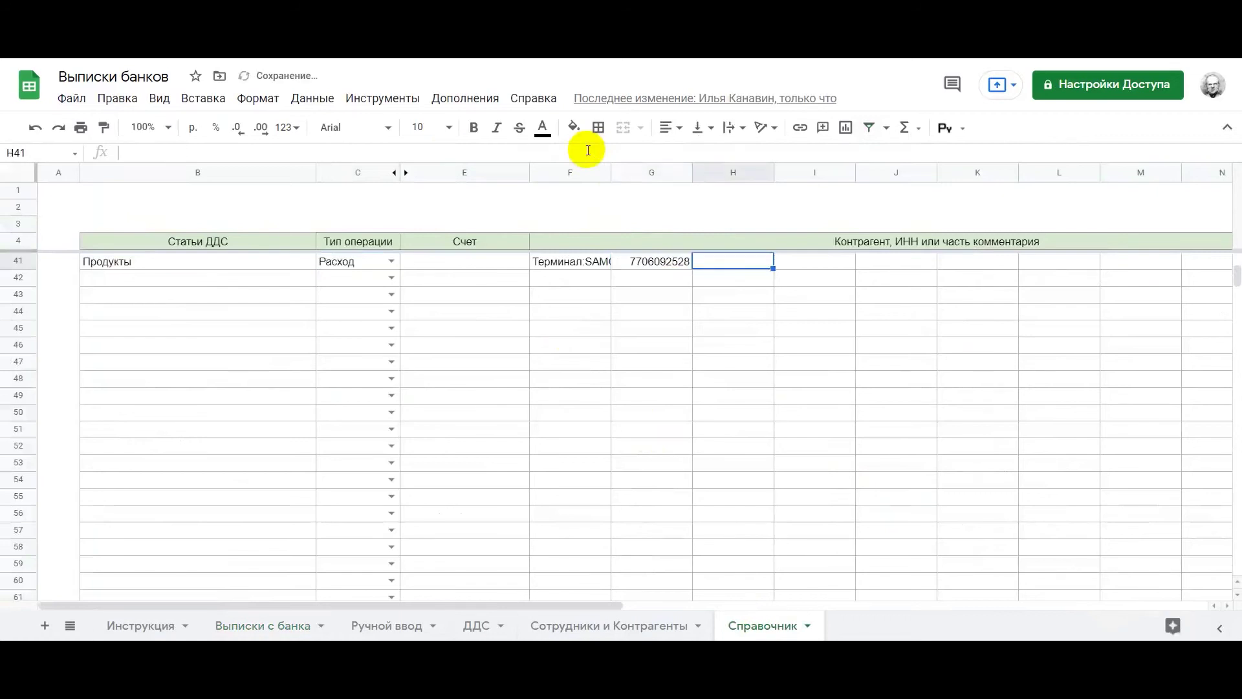
Copy the full МИНТ РОКЕТ counterparty name from row 21 of Выписки с банка
{"action": "left_click", "coordinate": [244, 626]}
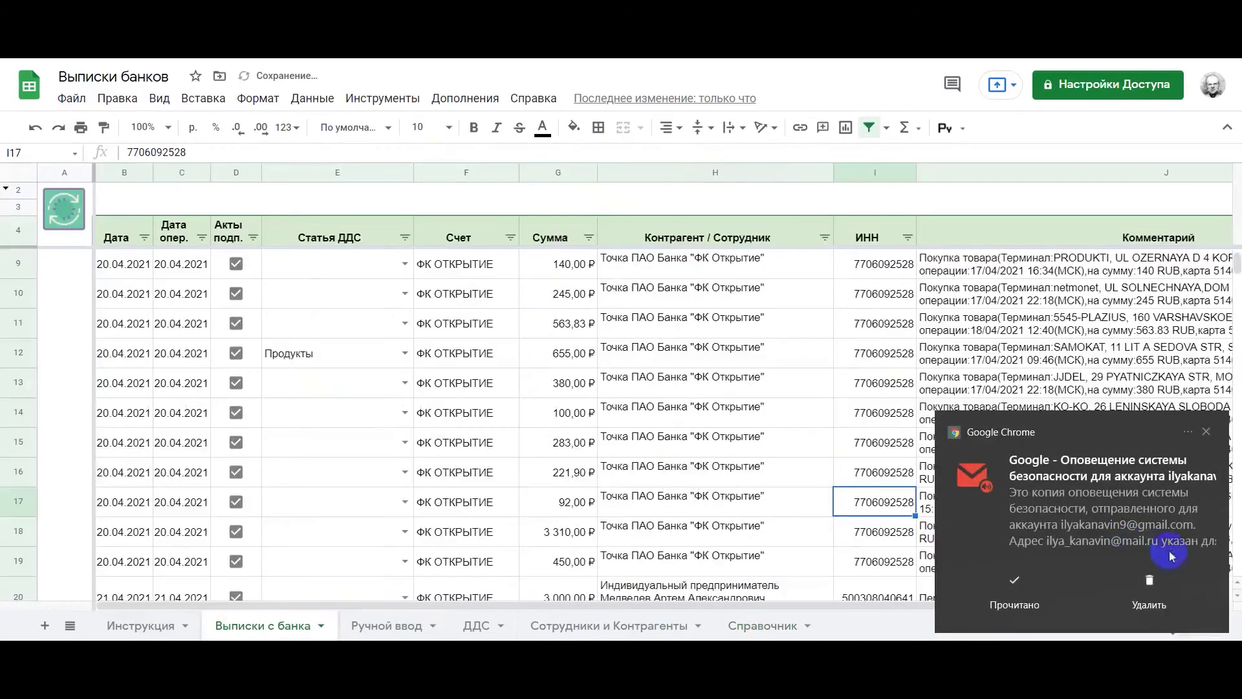
{"action": "left_click", "coordinate": [1158, 608]}
{"action": "scroll", "coordinate": [782, 492], "scroll_direction": "down", "scroll_amount": 3}
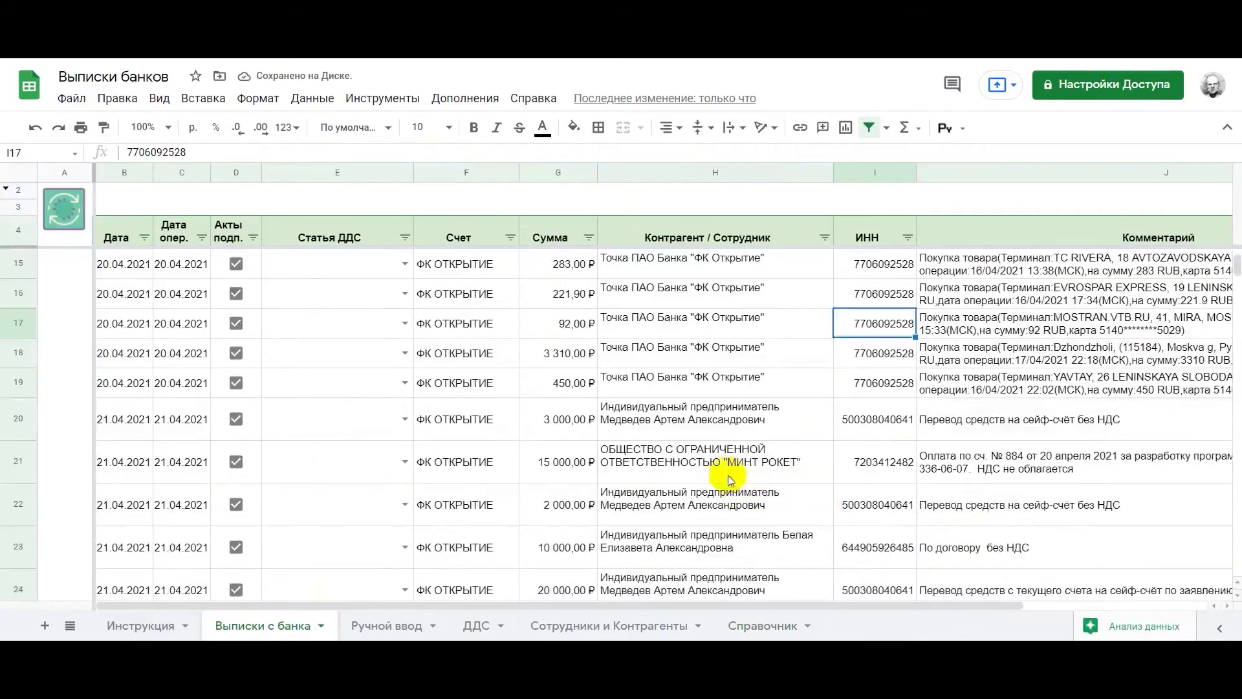
{"action": "left_click", "coordinate": [711, 467]}
{"action": "triple_click", "coordinate": [464, 147]}
{"action": "key", "text": "ctrl+c"}
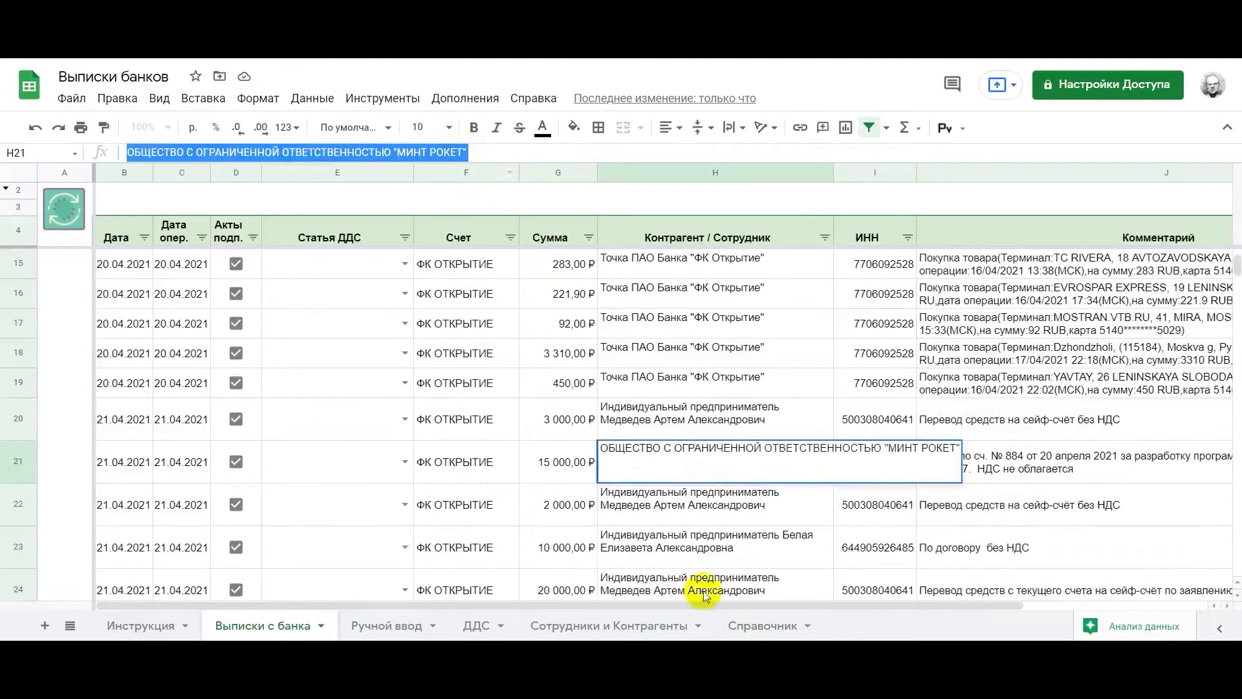
Paste the counterparty name into Справочник H41 on one line, then return to statements
{"action": "left_click", "coordinate": [770, 627]}
{"action": "left_click", "coordinate": [705, 153]}
{"action": "key", "text": "ctrl+v"}
{"action": "key", "text": "Return"}
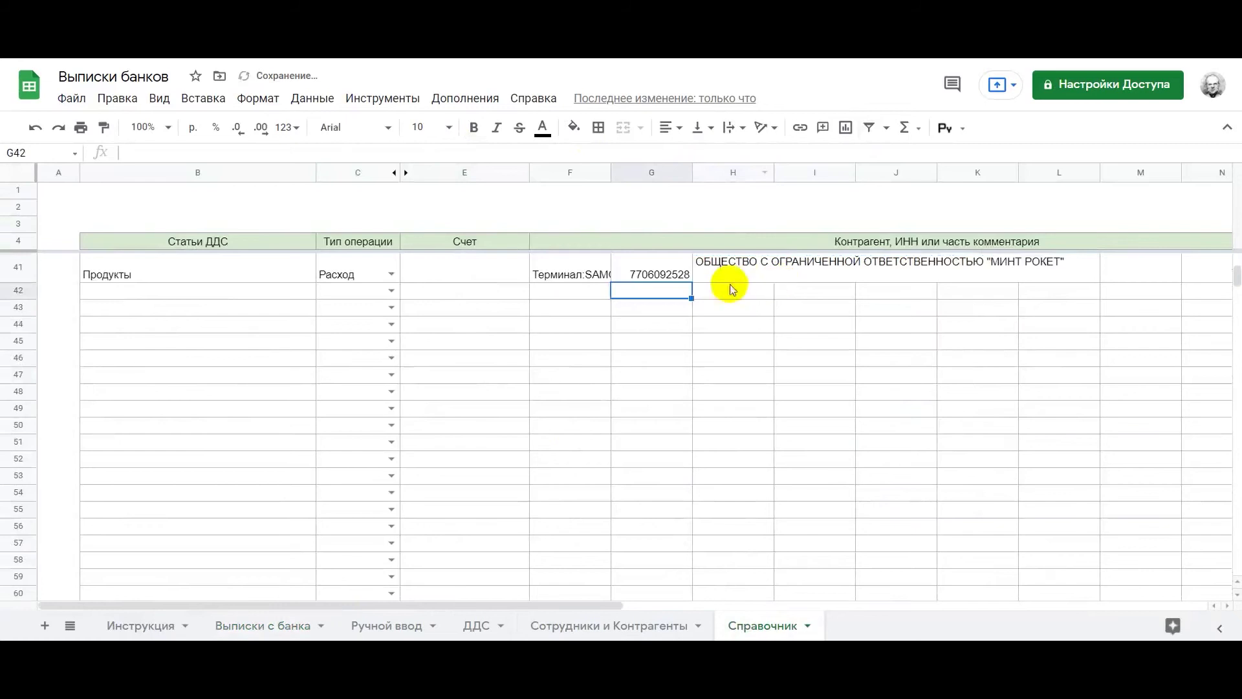
{"action": "left_click", "coordinate": [724, 279]}
{"action": "left_click", "coordinate": [515, 150]}
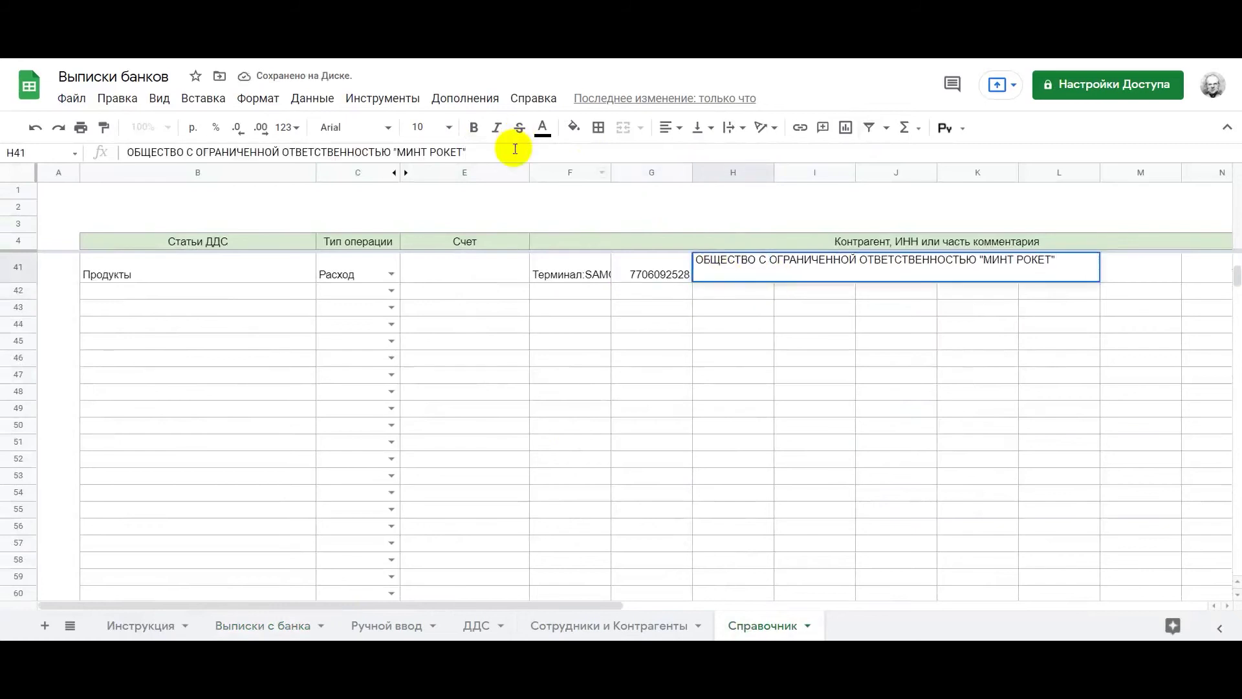
{"action": "key", "text": "Return"}
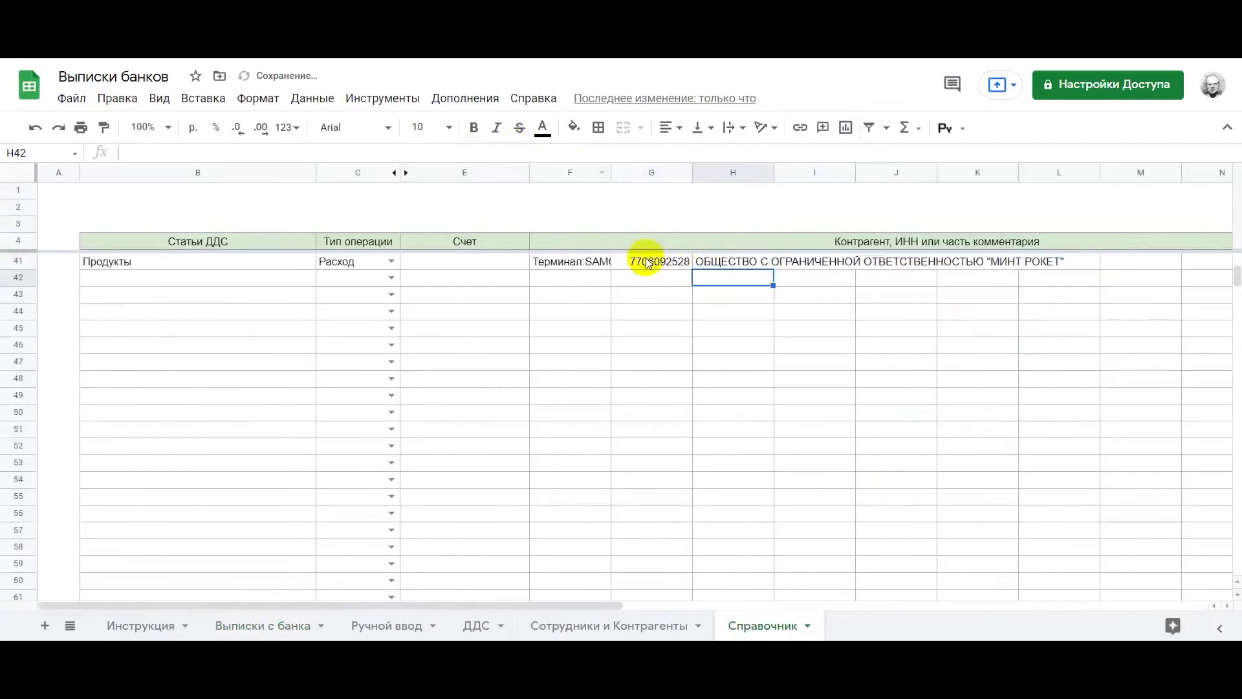
{"action": "left_click", "coordinate": [244, 625]}
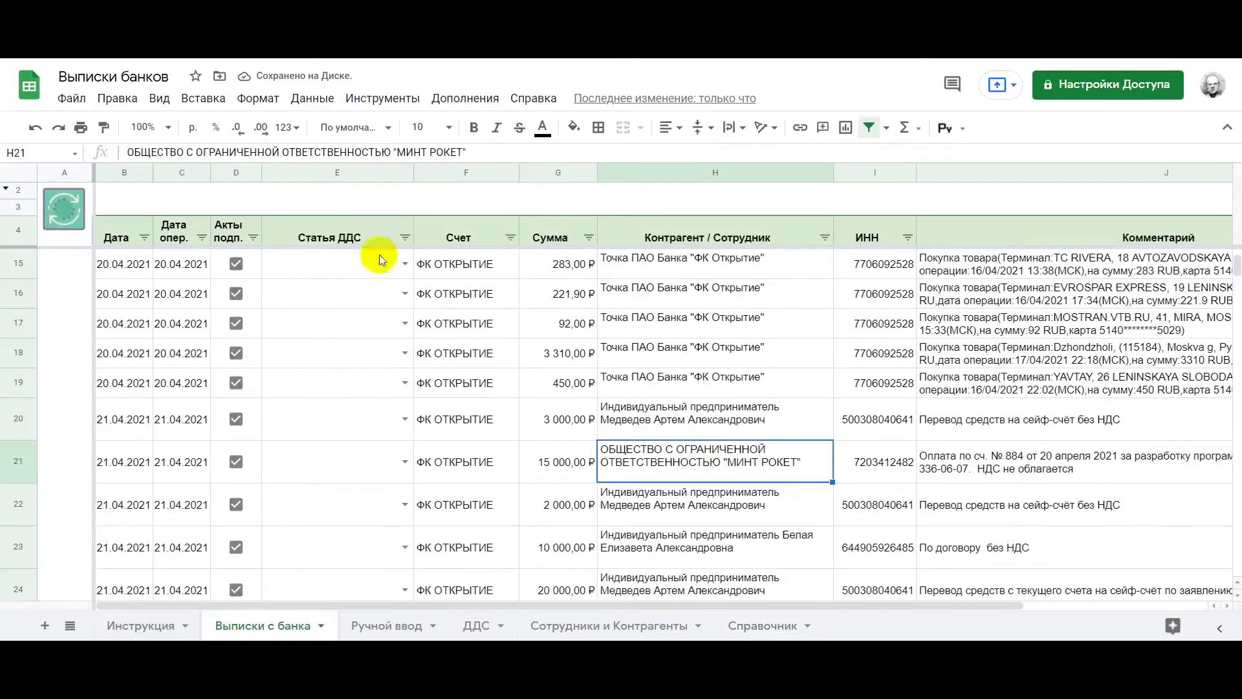
Rerun the rules so the МИНТ РОКЕТ row 21 becomes Продукты, then go to Ручной ввод
{"action": "left_click", "coordinate": [61, 217]}
{"action": "left_click", "coordinate": [820, 414]}
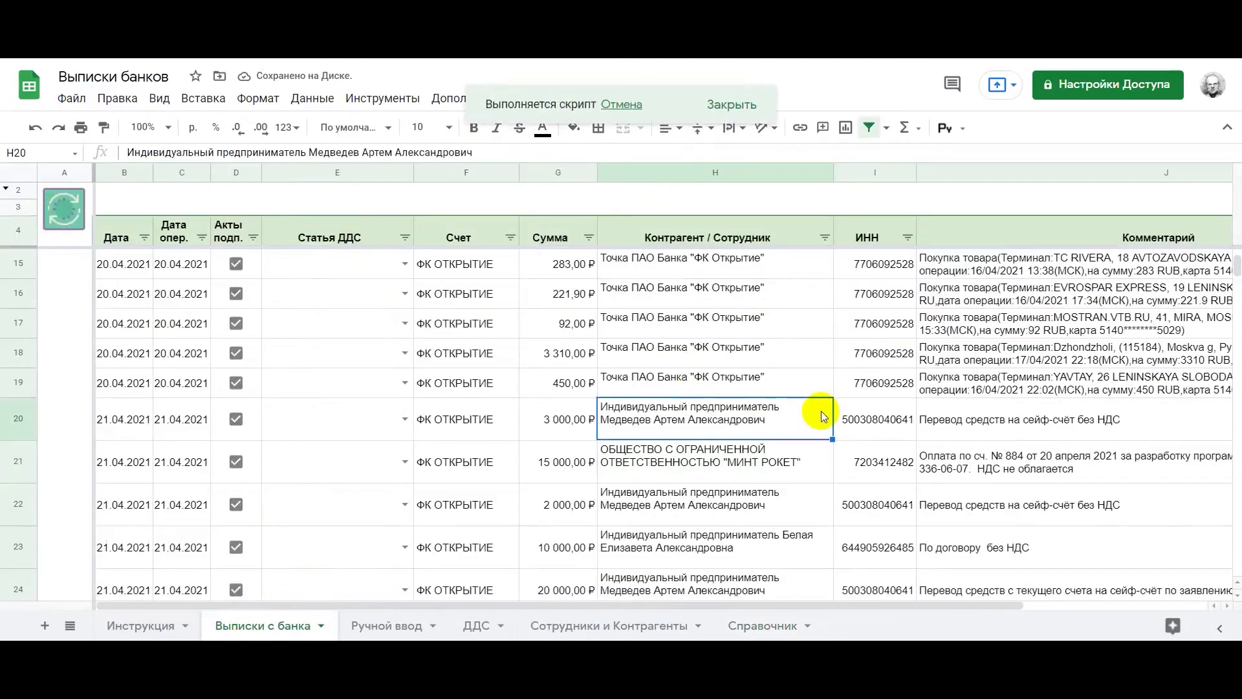
{"action": "left_click", "coordinate": [706, 453]}
{"action": "scroll", "coordinate": [783, 421], "scroll_direction": "up", "scroll_amount": 4}
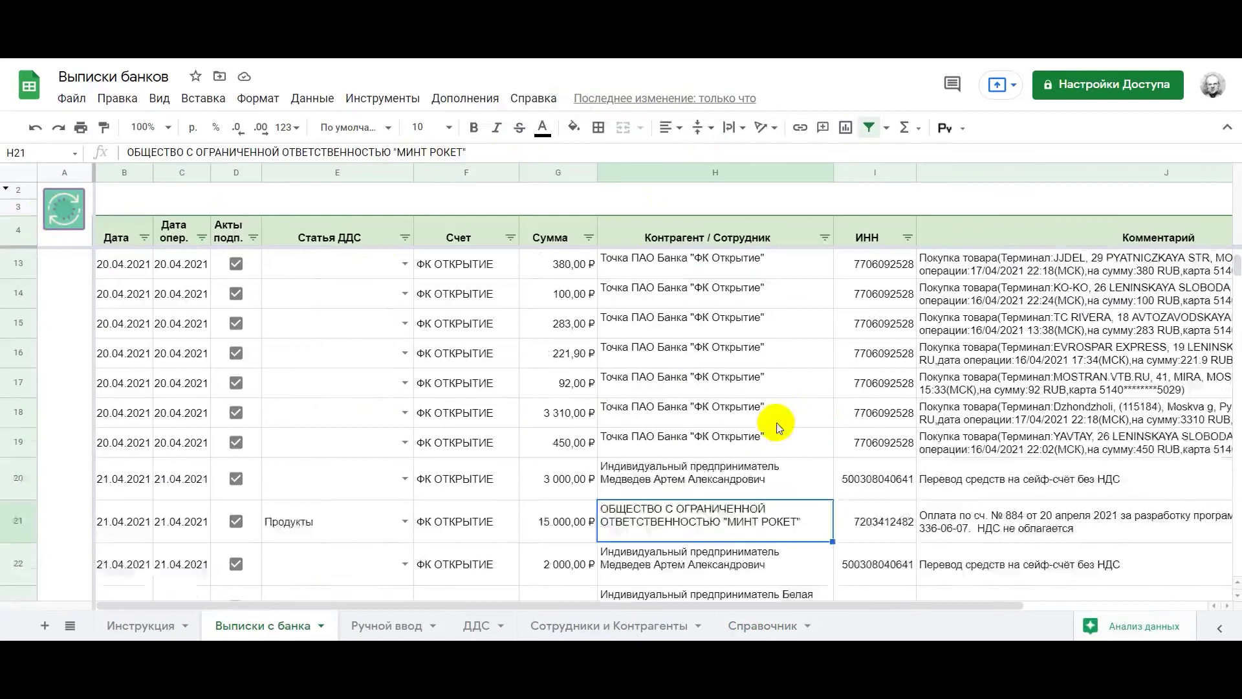
{"action": "left_click", "coordinate": [890, 299]}
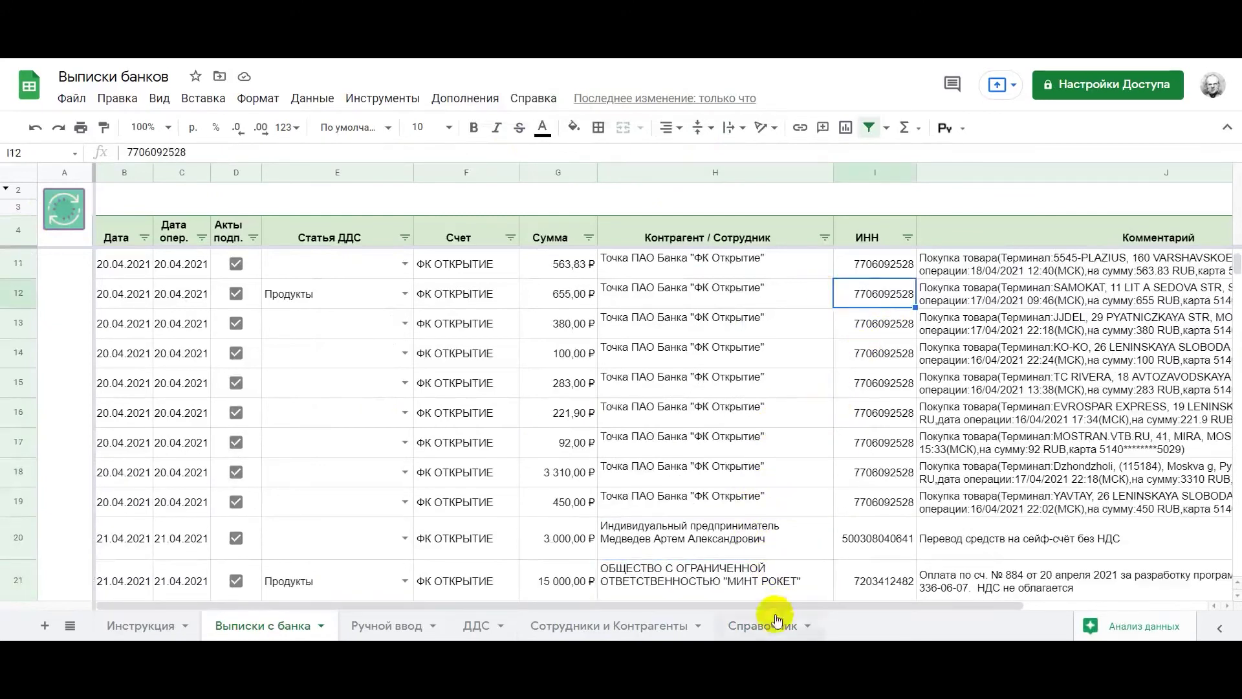
{"action": "left_click", "coordinate": [366, 625]}
{"action": "left_click", "coordinate": [340, 473]}
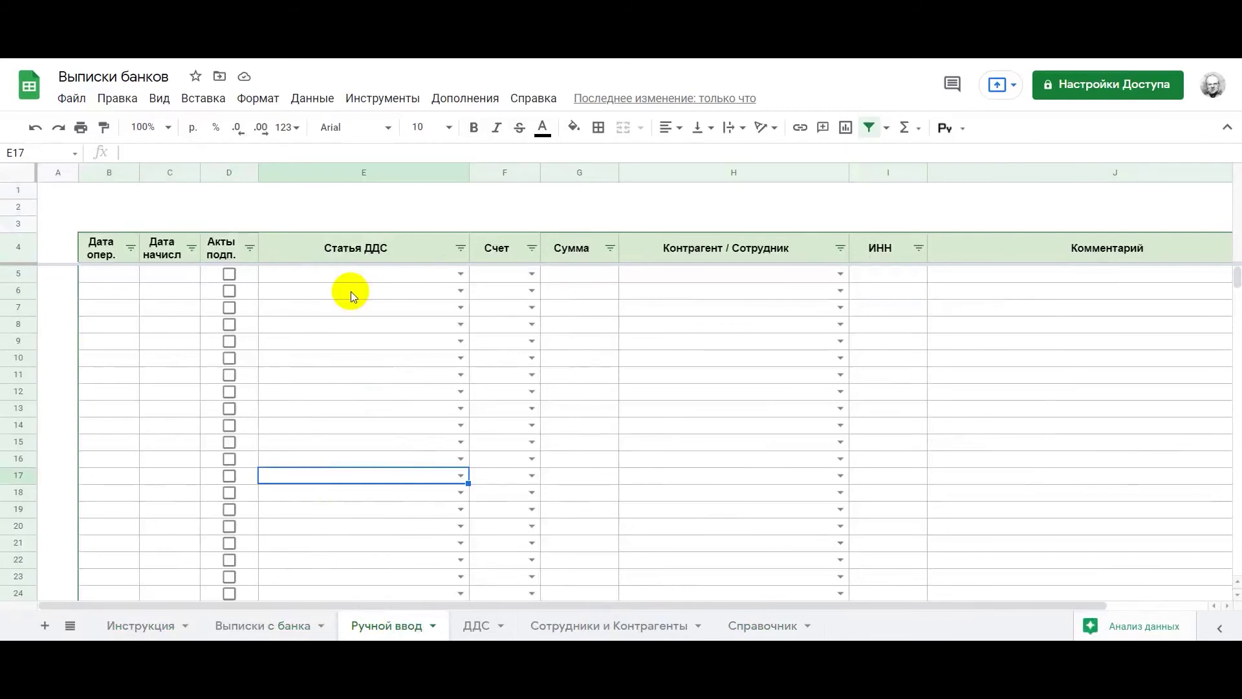
In row 5, set date 29.05.2021, item стройматериалы and account Р/С Альфа-Банк
{"action": "double_click", "coordinate": [122, 279]}
{"action": "left_click", "coordinate": [151, 406]}
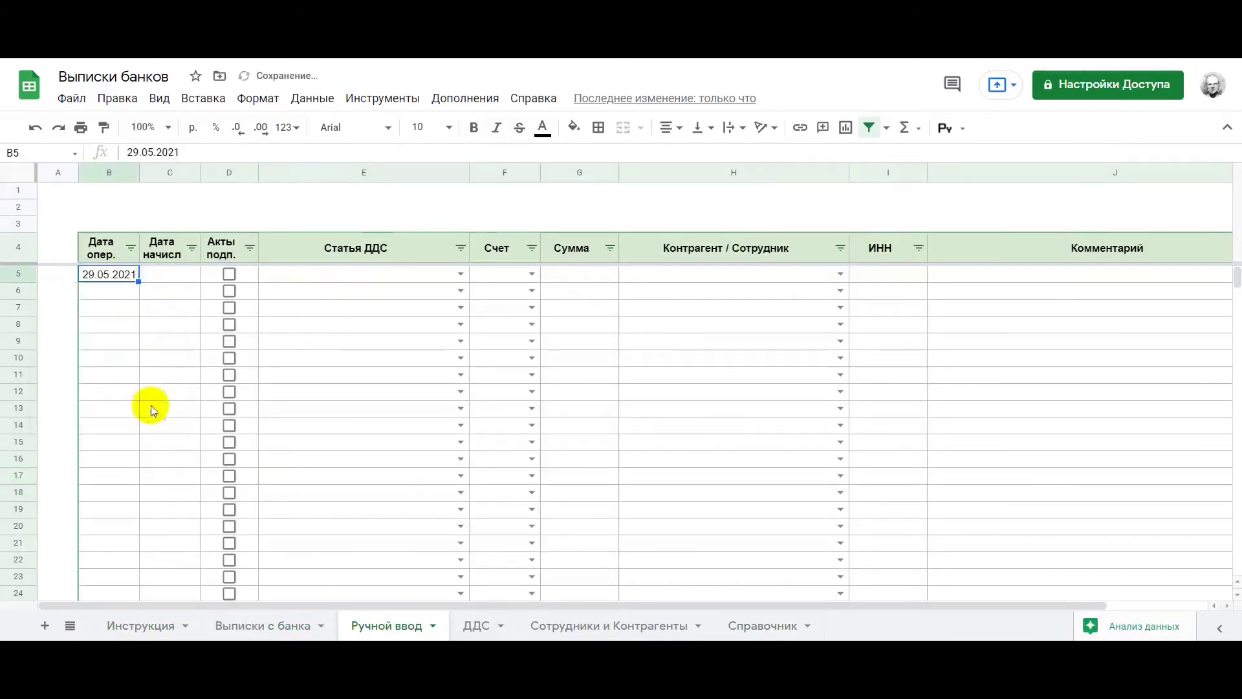
{"action": "left_click", "coordinate": [461, 273]}
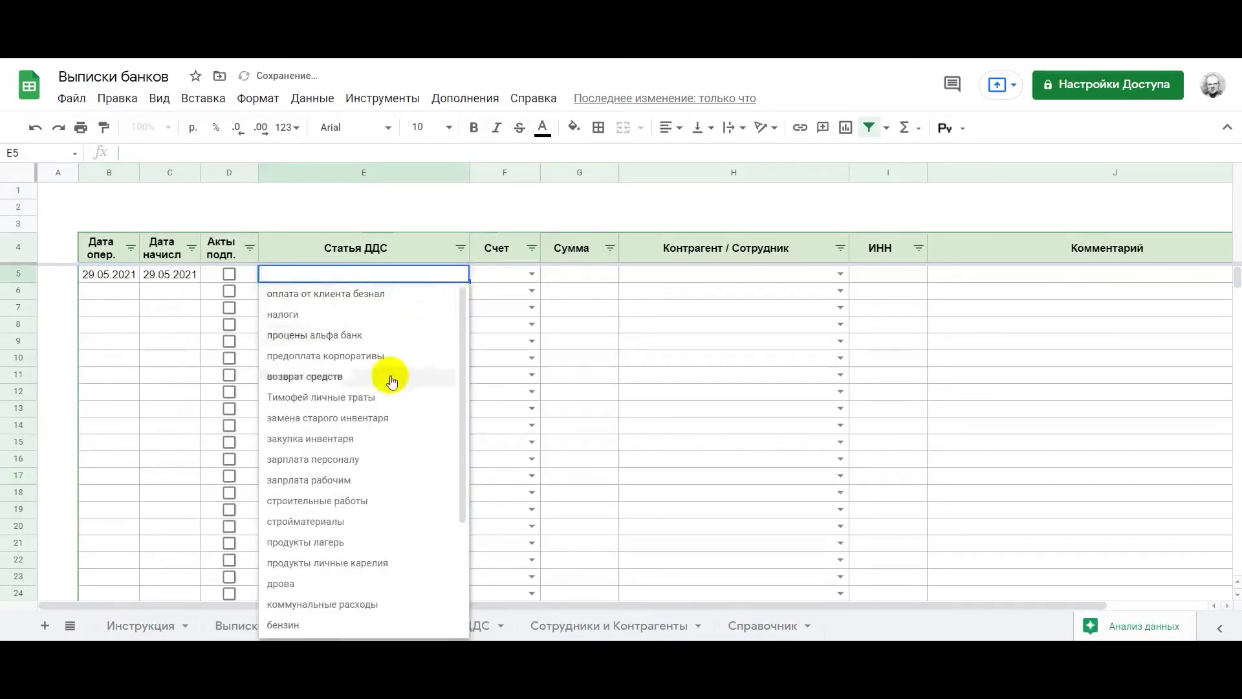
{"action": "left_click", "coordinate": [343, 520]}
{"action": "left_click", "coordinate": [528, 274]}
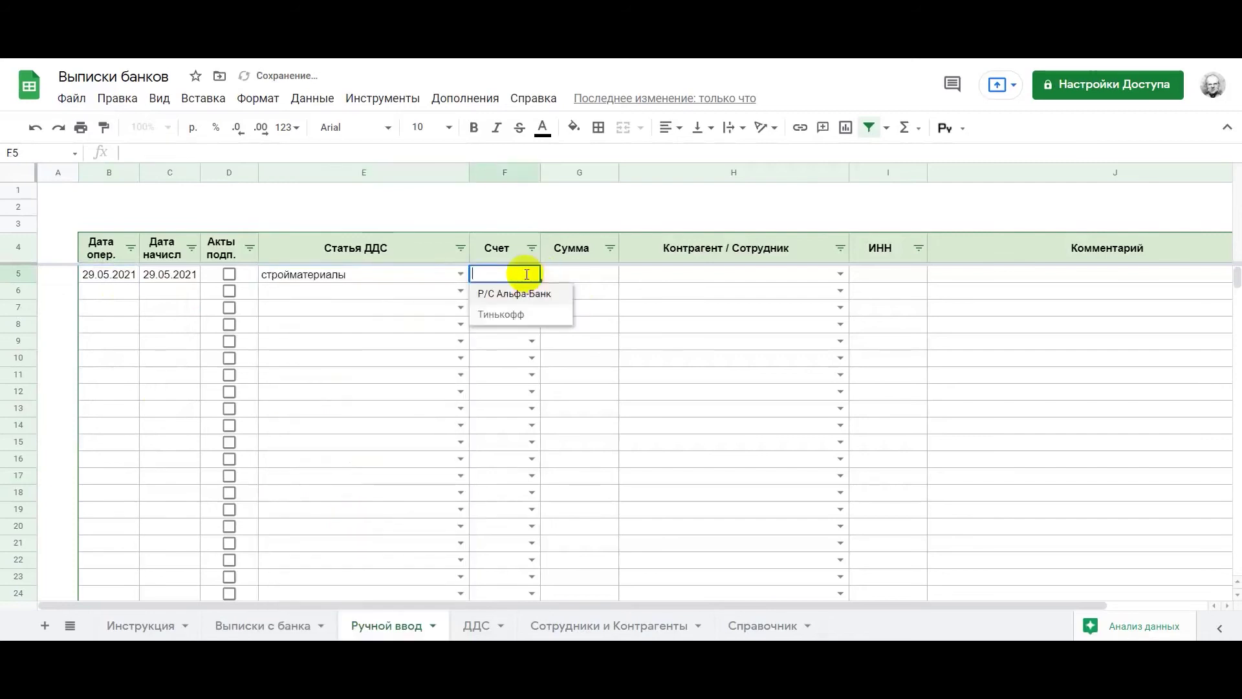
{"action": "left_click", "coordinate": [512, 290]}
Enter amount 5 000 and counterparty МИНТ РОКЕТ for the row 5 entry
{"action": "left_click", "coordinate": [573, 278]}
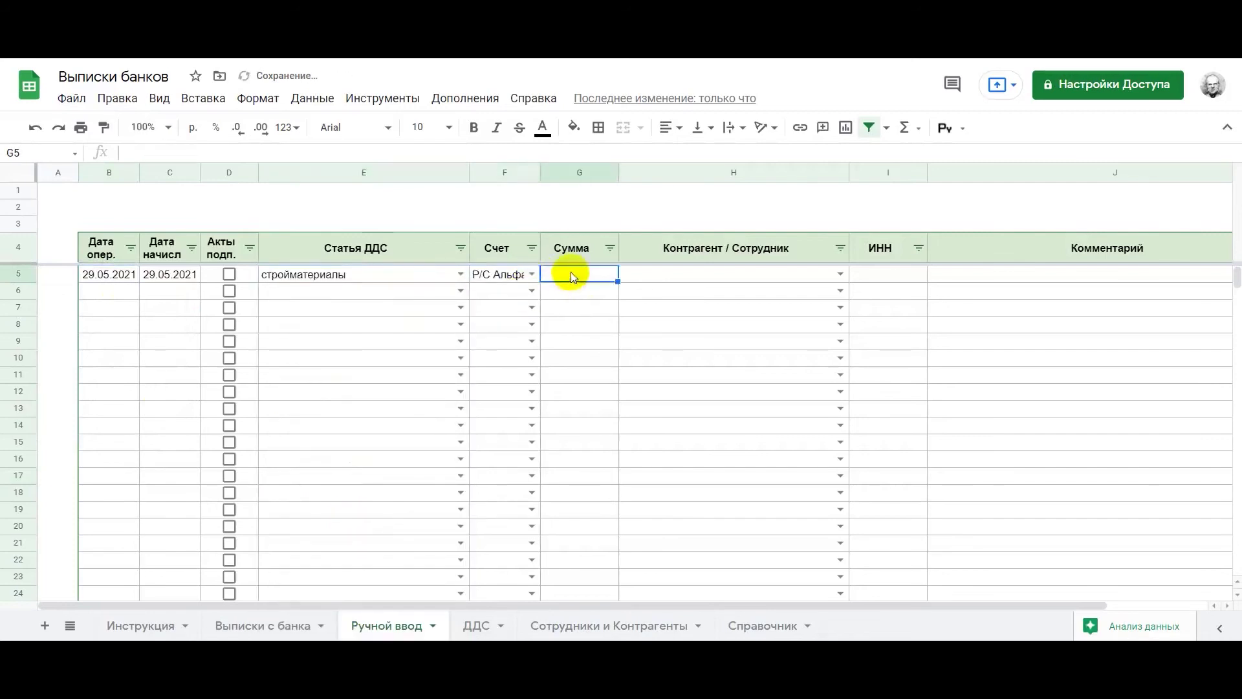
{"action": "double_click", "coordinate": [539, 167]}
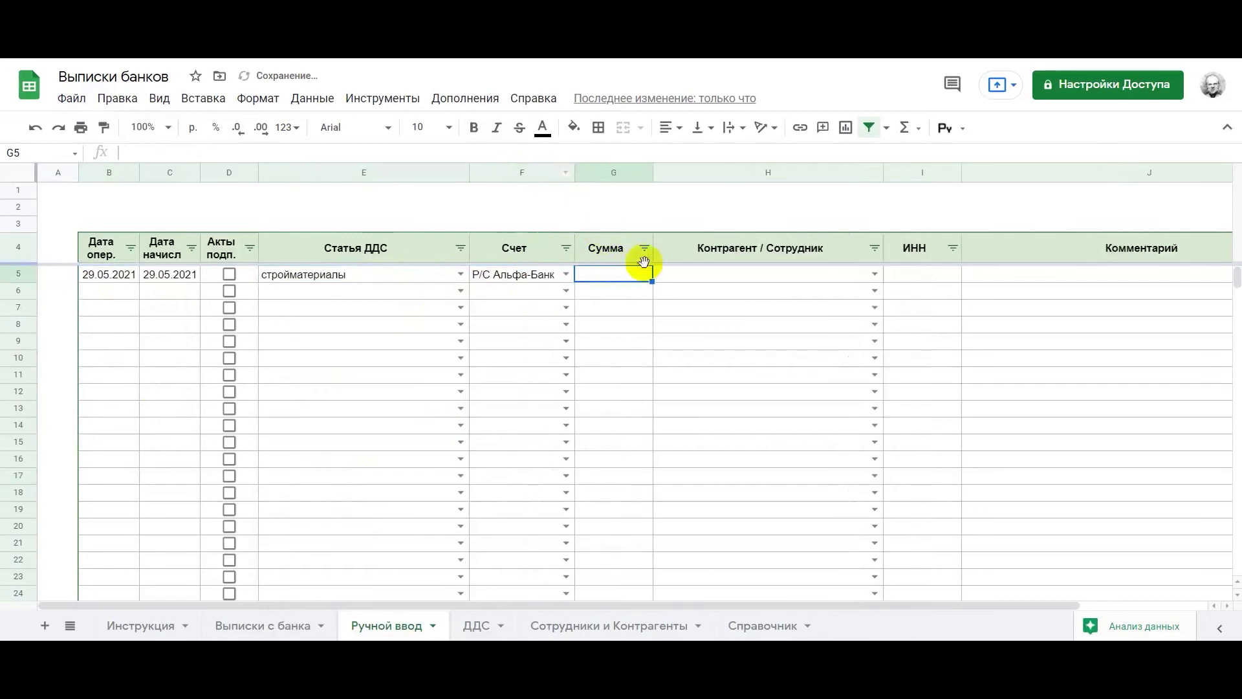
{"action": "type", "text": "5 000"}
{"action": "key", "text": "Return"}
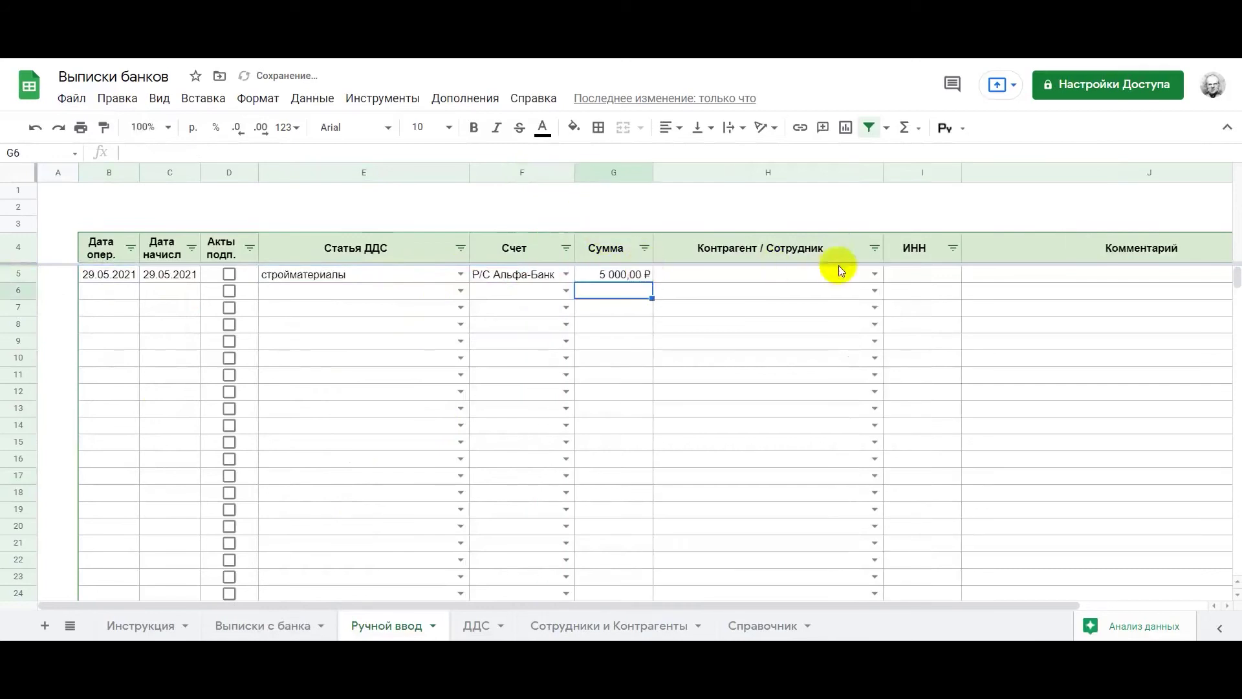
{"action": "left_click", "coordinate": [872, 273]}
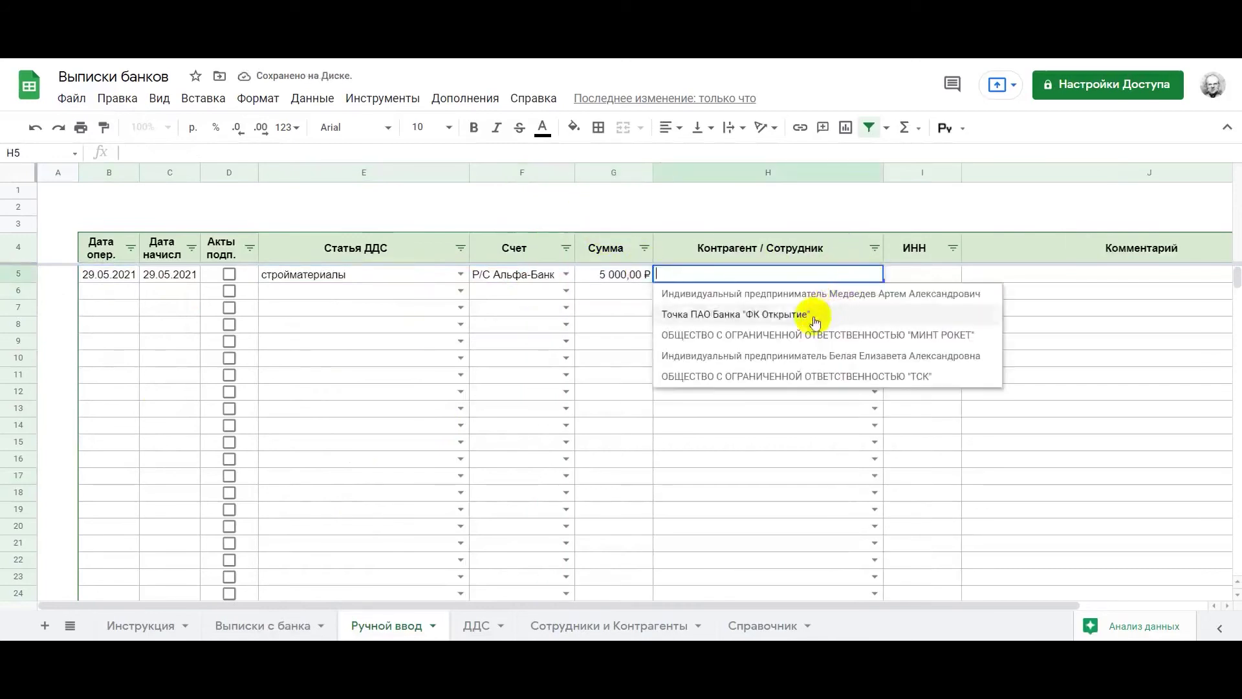
{"action": "left_click", "coordinate": [796, 335]}
{"action": "left_click", "coordinate": [915, 278]}
{"action": "scroll", "coordinate": [923, 277], "scroll_direction": "right", "scroll_amount": 2}
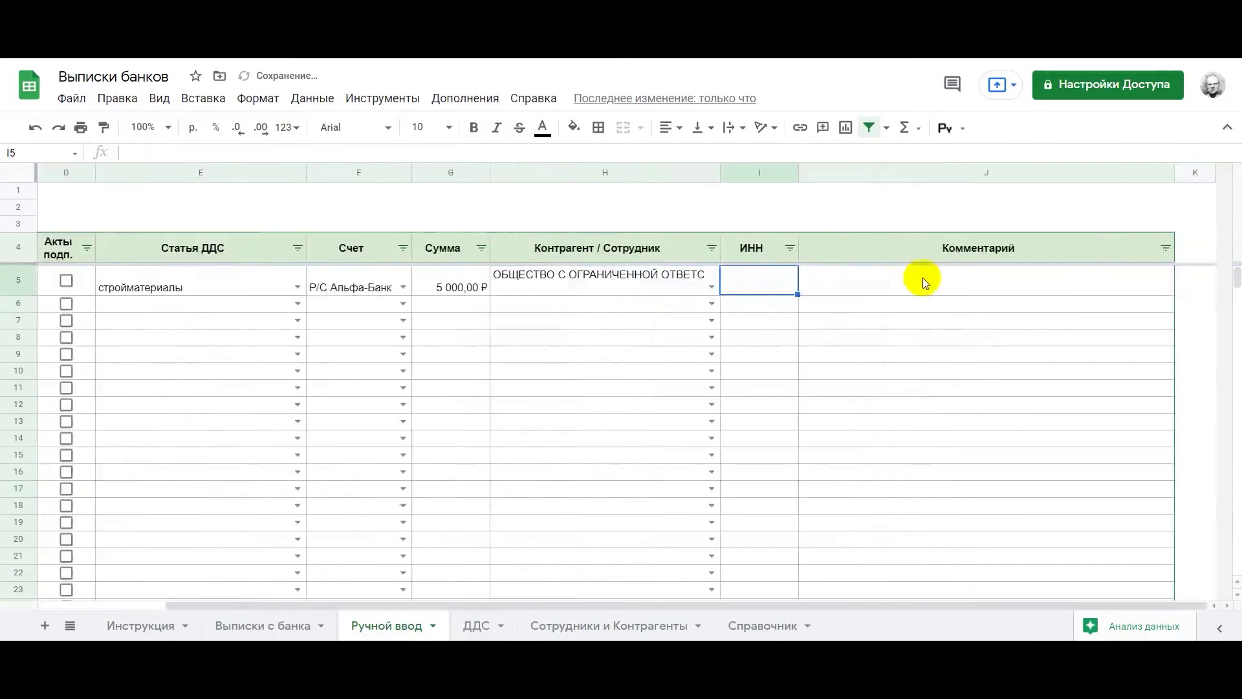
{"action": "left_click", "coordinate": [882, 289]}
{"action": "scroll", "coordinate": [882, 288], "scroll_direction": "left", "scroll_amount": 2}
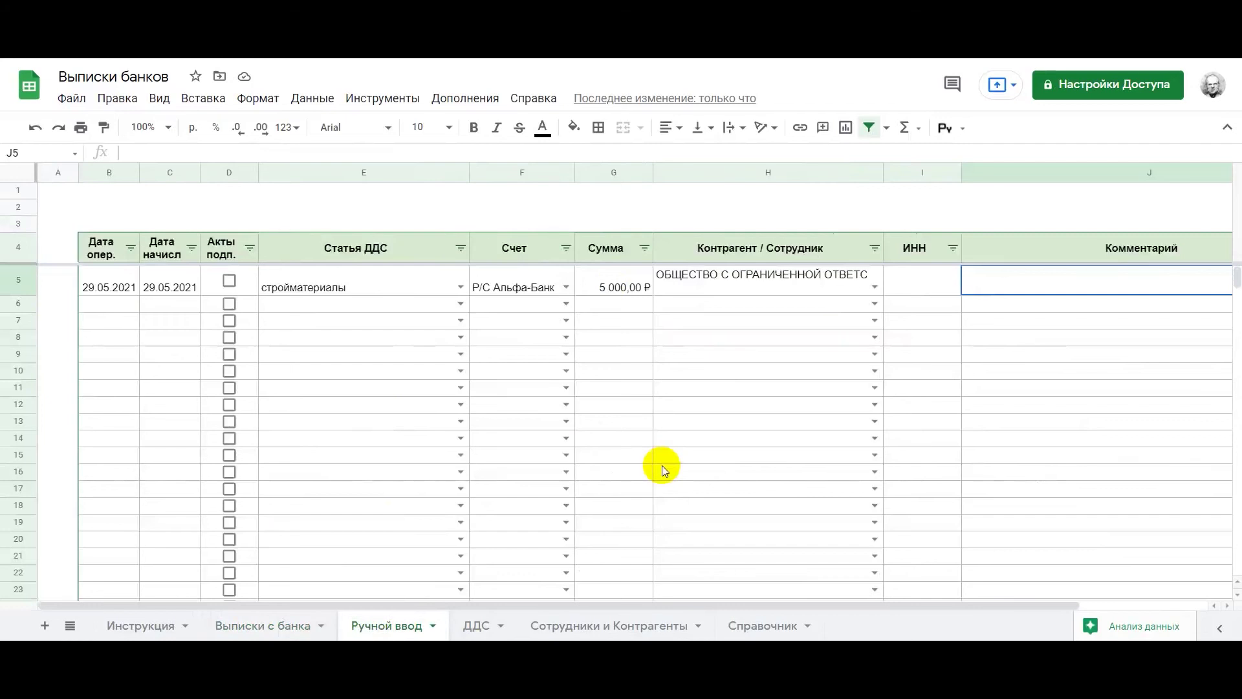
{"action": "left_click", "coordinate": [475, 624]}
{"action": "left_click_drag", "start_coordinate": [175, 262], "coordinate": [169, 392]}
{"action": "scroll", "coordinate": [171, 390], "scroll_direction": "down", "scroll_amount": 3}
{"action": "left_click_drag", "start_coordinate": [172, 277], "coordinate": [172, 474]}
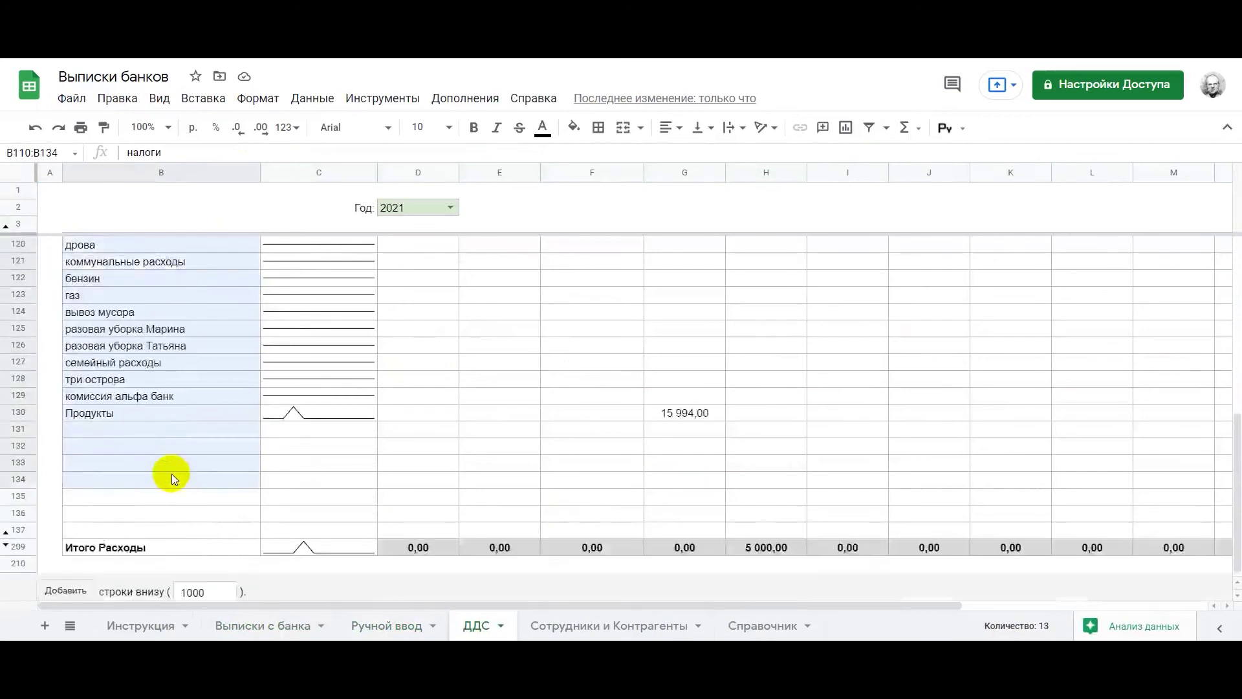
{"action": "left_click", "coordinate": [767, 626]}
{"action": "scroll", "coordinate": [380, 325], "scroll_direction": "up", "scroll_amount": 2}
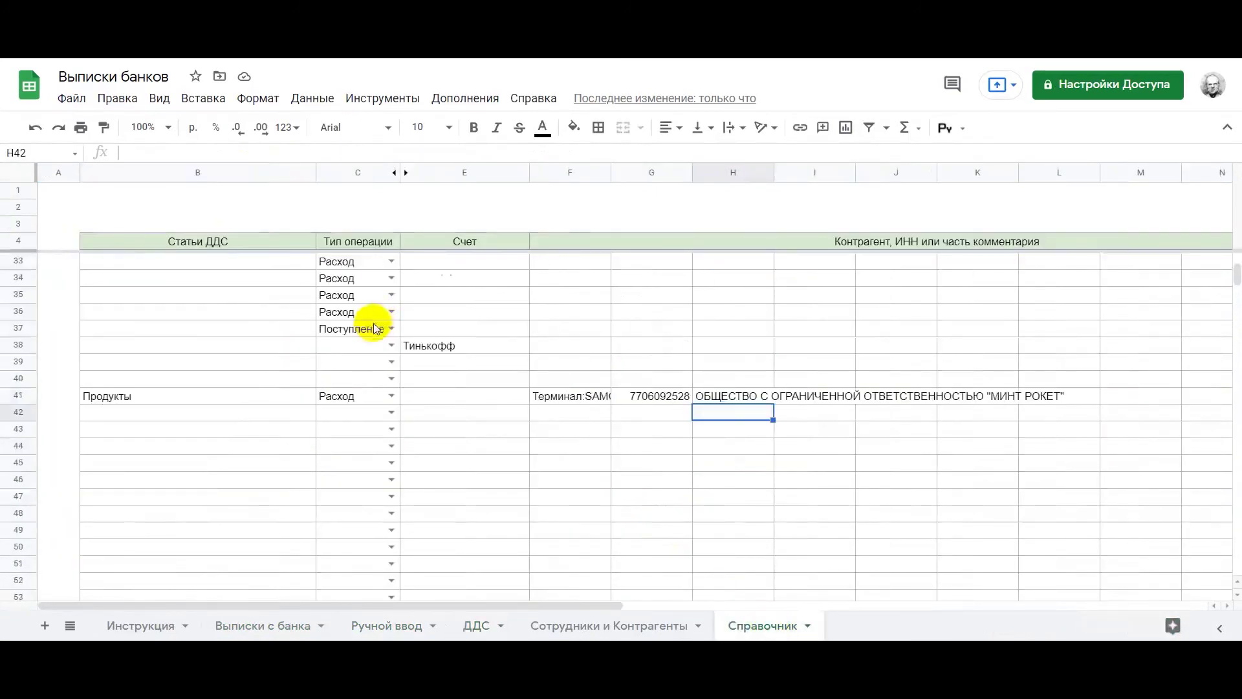
{"action": "left_click", "coordinate": [353, 401]}
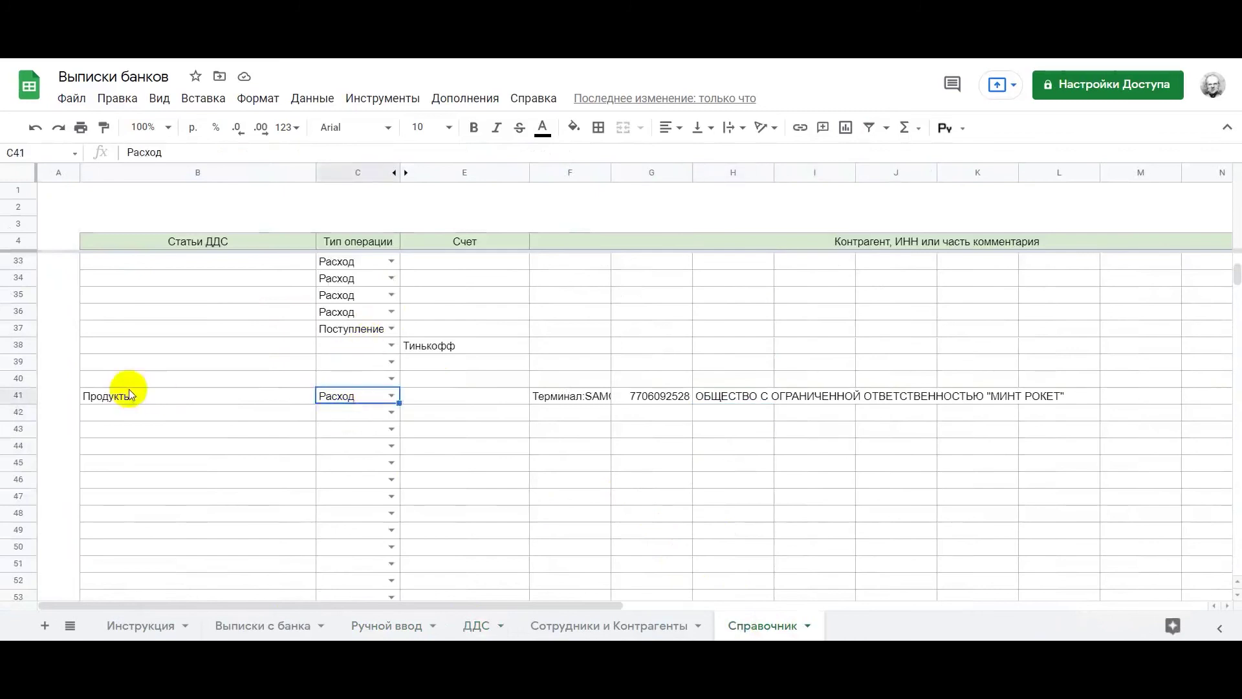
{"action": "left_click", "coordinate": [126, 396]}
{"action": "left_click", "coordinate": [341, 402]}
{"action": "left_click", "coordinate": [337, 331]}
{"action": "left_click", "coordinate": [392, 413]}
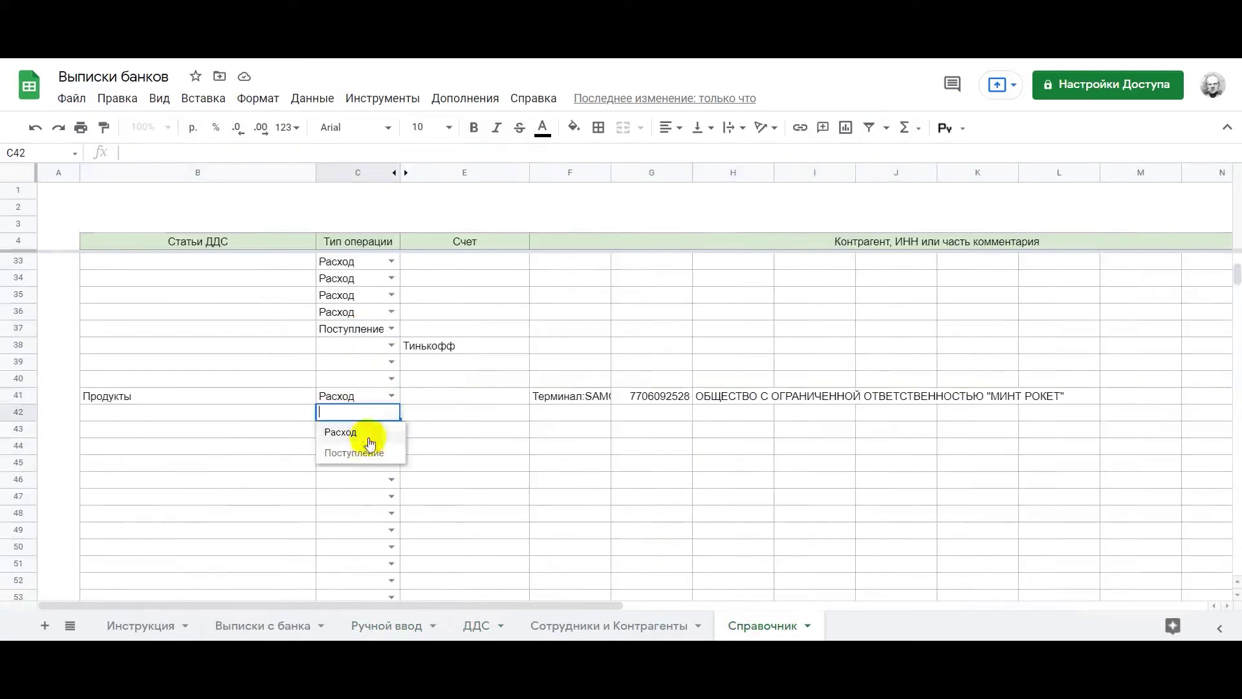
{"action": "left_click", "coordinate": [334, 484]}
{"action": "left_click", "coordinate": [386, 625]}
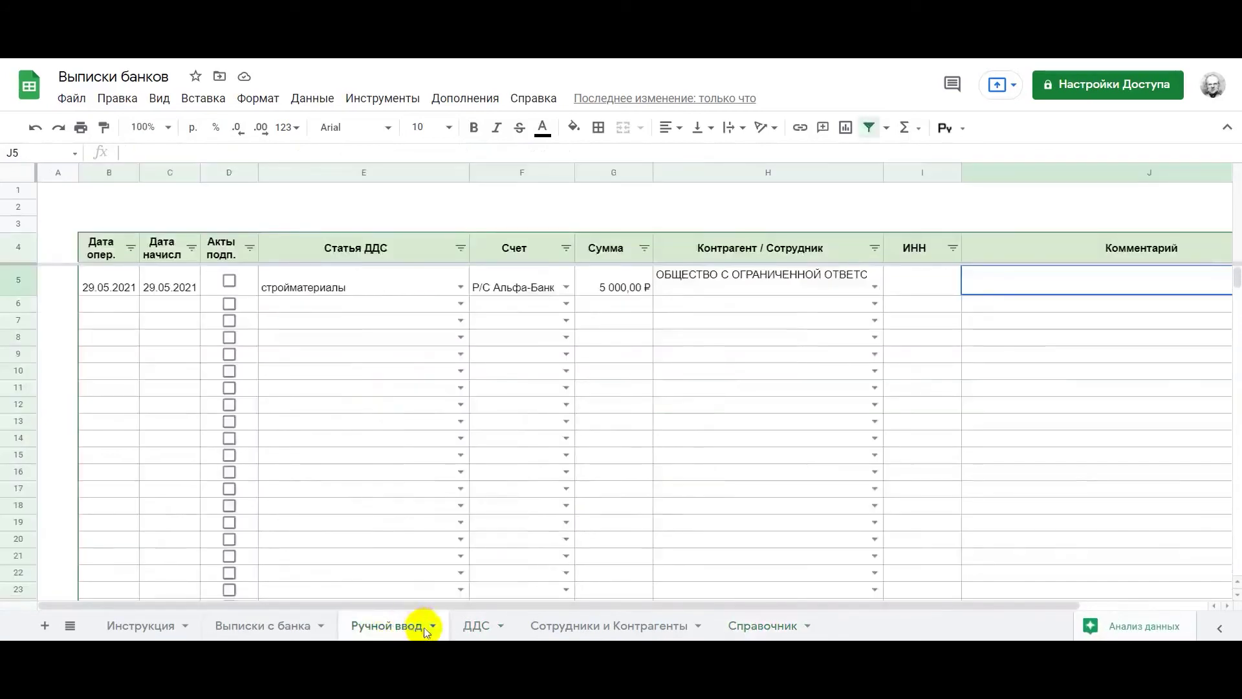
On ДДС, inspect the SUMIFS formula behind the Продукты 15 994,00 total
{"action": "left_click", "coordinate": [483, 626]}
{"action": "scroll", "coordinate": [440, 428], "scroll_direction": "up", "scroll_amount": 6}
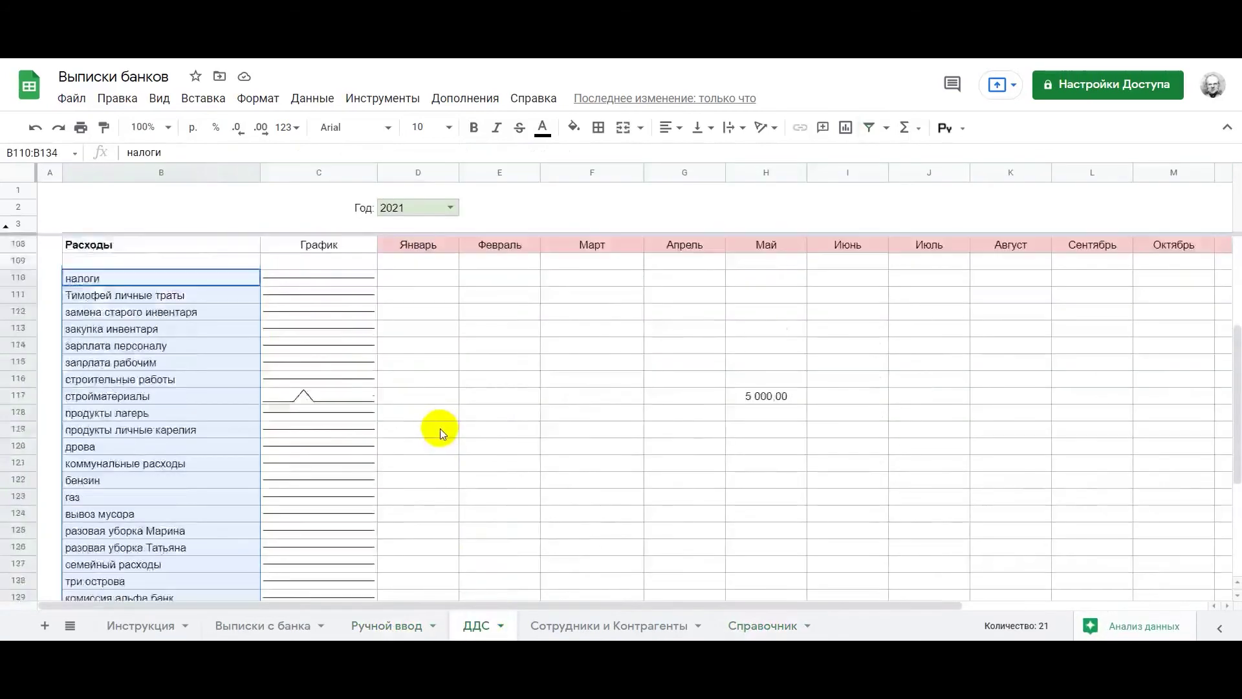
{"action": "scroll", "coordinate": [440, 428], "scroll_direction": "down", "scroll_amount": 5}
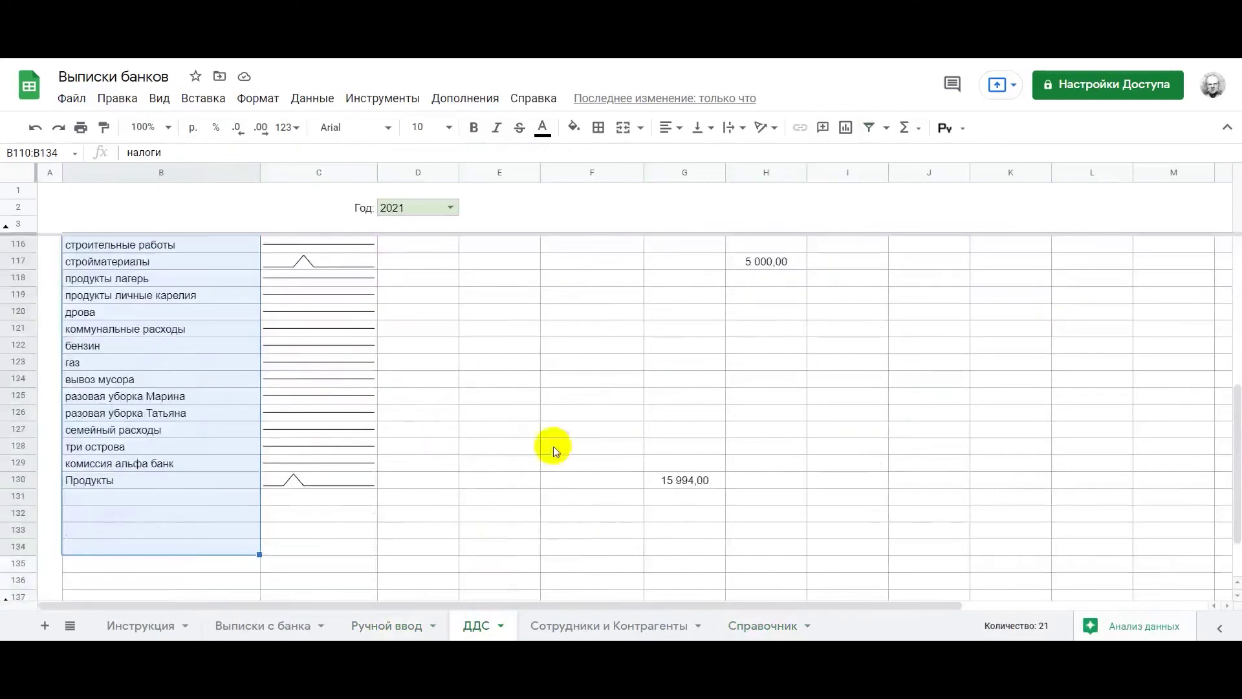
{"action": "left_click", "coordinate": [584, 477]}
{"action": "left_click", "coordinate": [691, 477]}
{"action": "scroll", "coordinate": [693, 477], "scroll_direction": "up", "scroll_amount": 6}
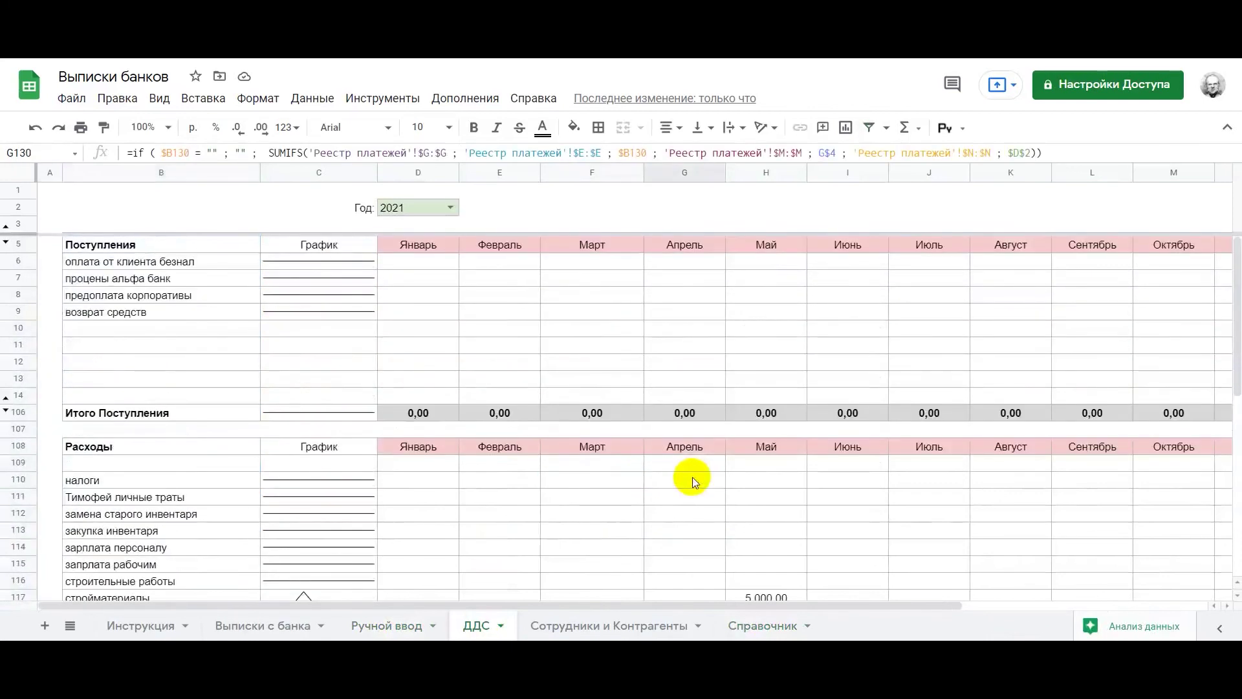
{"action": "left_click", "coordinate": [604, 355]}
Switch the report year to 2020 and back to 2021, then open Сотрудники и Контрагенты
{"action": "left_click", "coordinate": [450, 207]}
{"action": "left_click", "coordinate": [421, 309]}
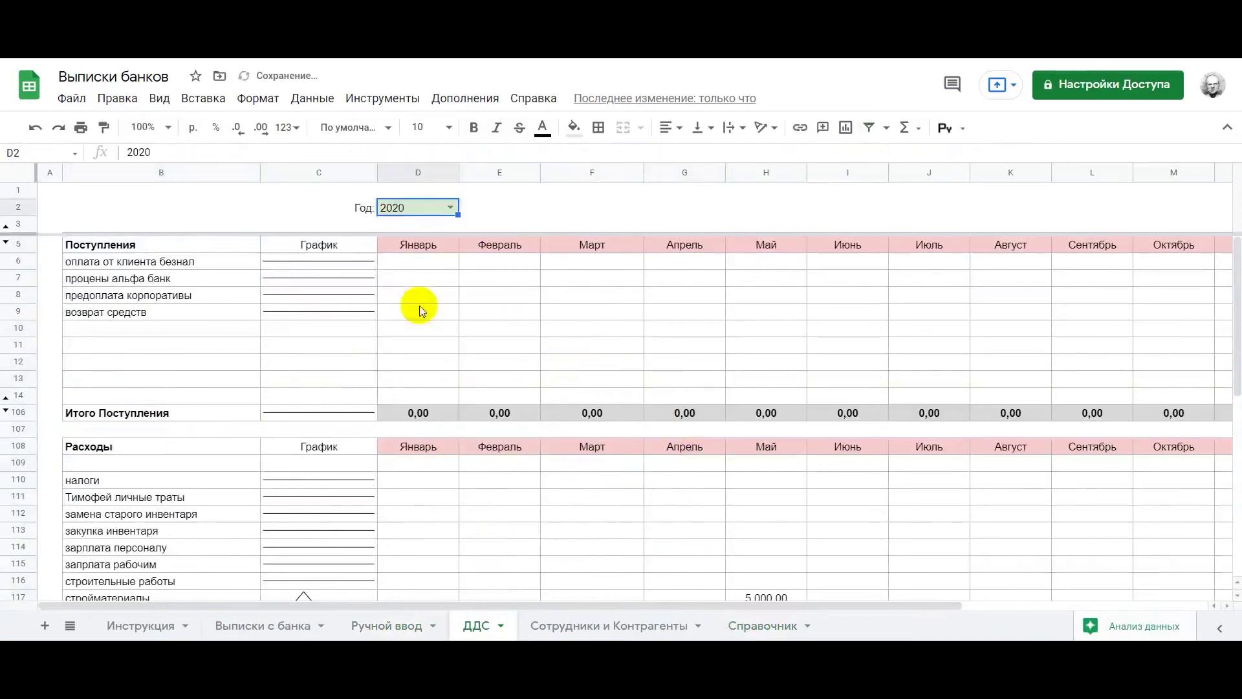
{"action": "scroll", "coordinate": [419, 305], "scroll_direction": "down", "scroll_amount": 3}
{"action": "scroll", "coordinate": [572, 350], "scroll_direction": "right", "scroll_amount": 5}
{"action": "scroll", "coordinate": [573, 351], "scroll_direction": "left", "scroll_amount": 5}
{"action": "scroll", "coordinate": [573, 352], "scroll_direction": "down", "scroll_amount": 5}
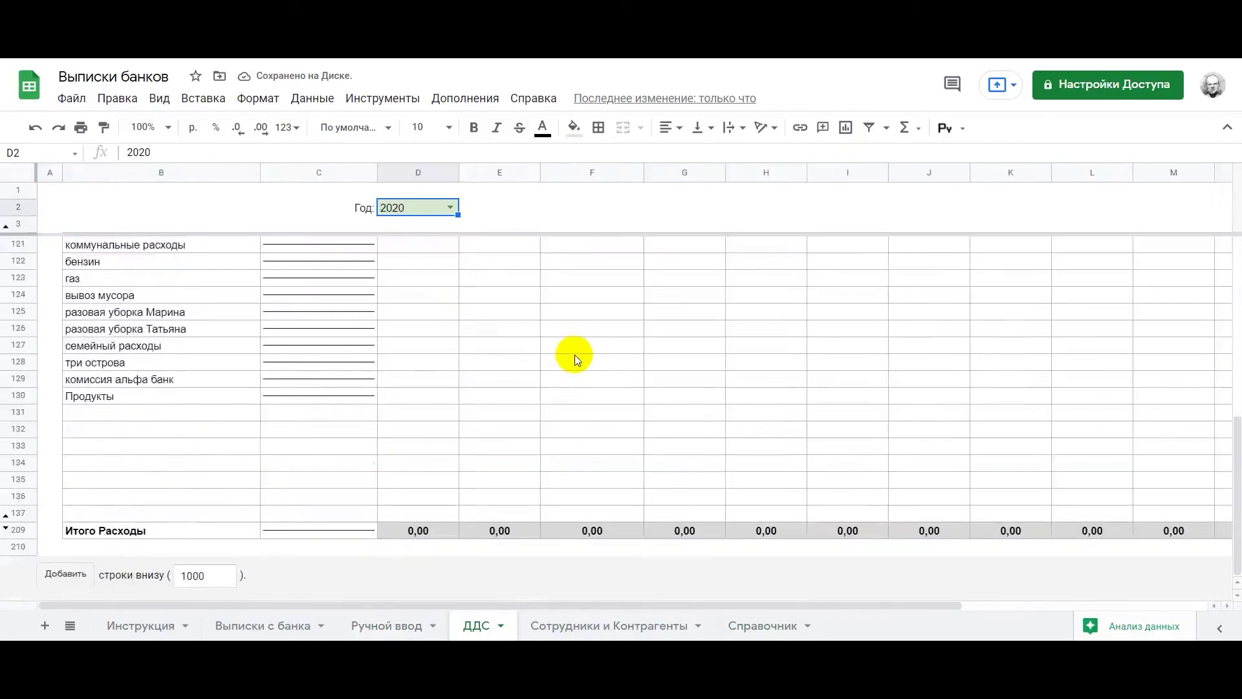
{"action": "scroll", "coordinate": [575, 355], "scroll_direction": "up", "scroll_amount": 10}
{"action": "left_click", "coordinate": [457, 211]}
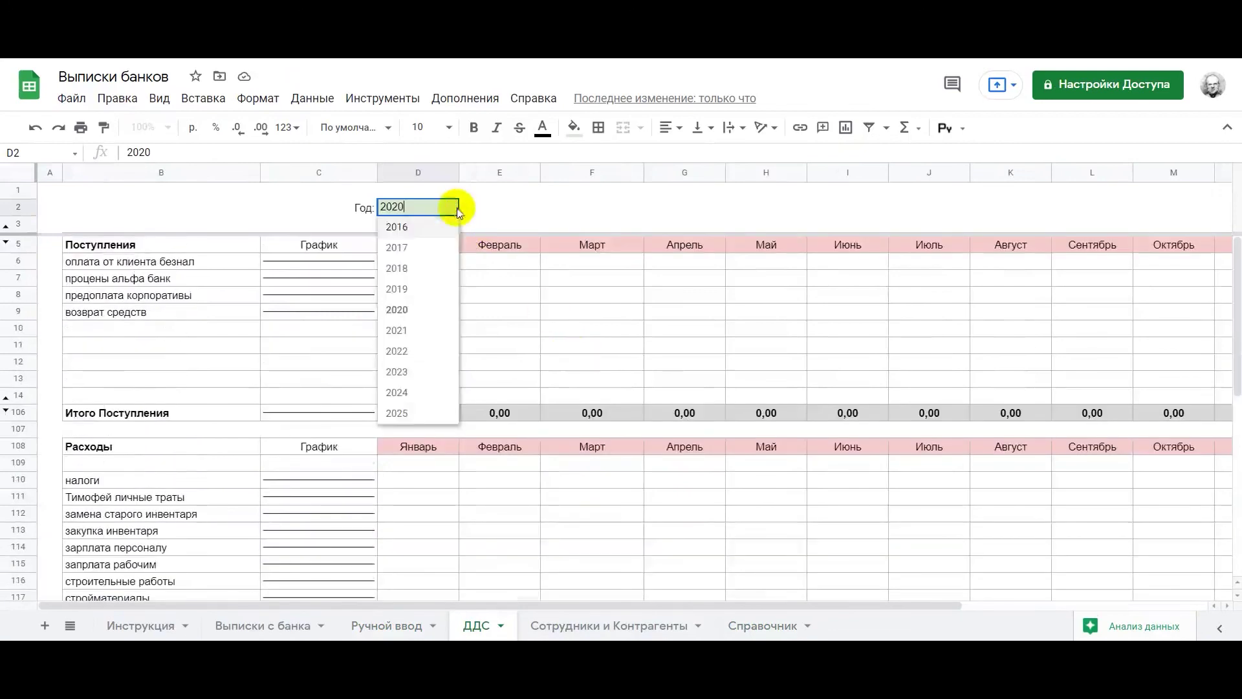
{"action": "left_click", "coordinate": [421, 330]}
{"action": "scroll", "coordinate": [681, 348], "scroll_direction": "down", "scroll_amount": 7}
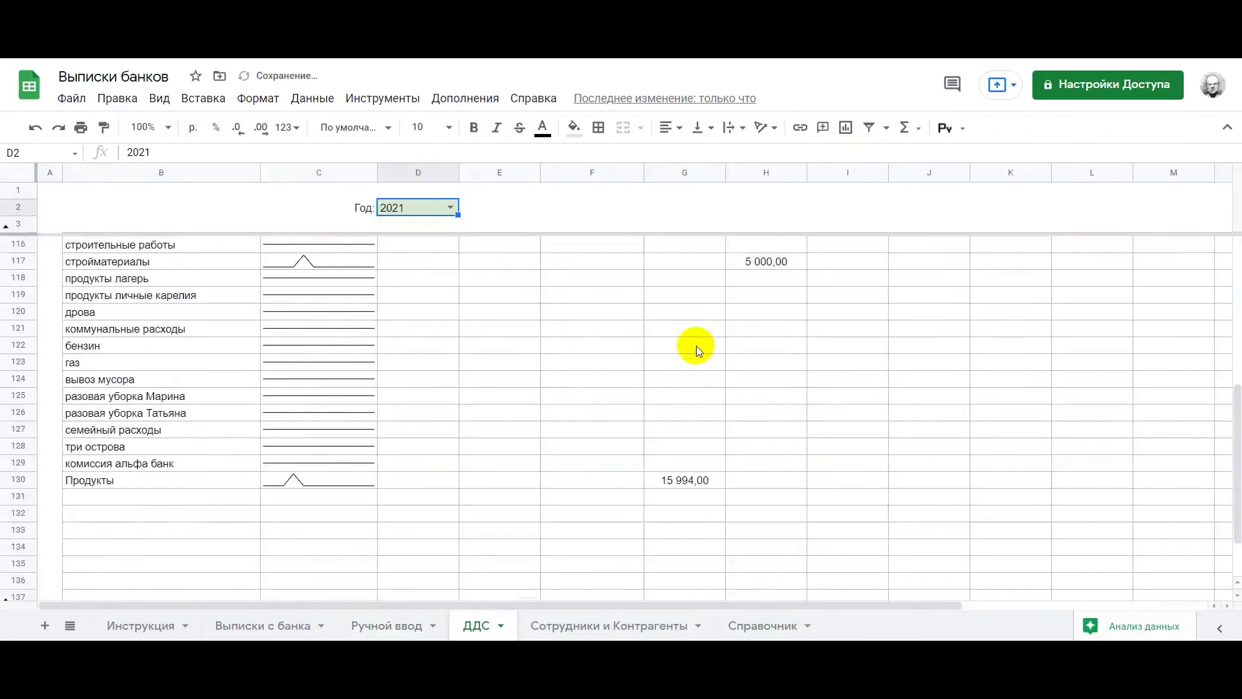
{"action": "left_click", "coordinate": [604, 623]}
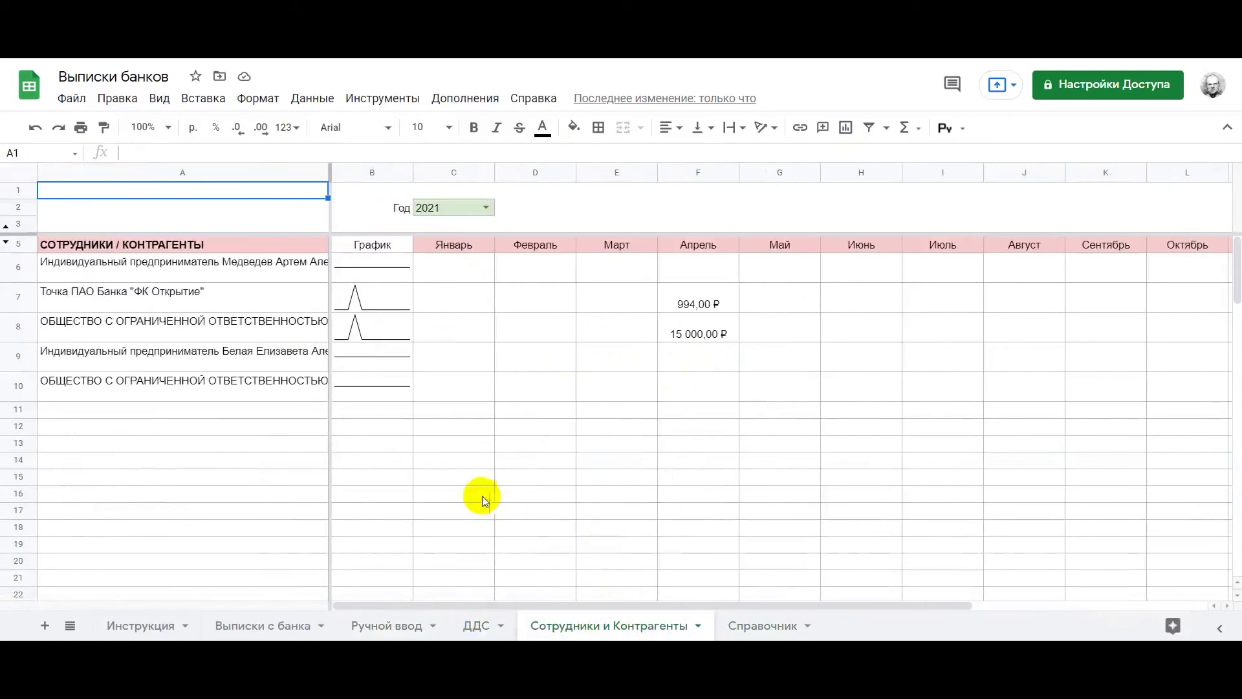
Inspect the UNIQUE counterparty formulas in A6 and Справочник Q5, then return to Выписки с банка
{"action": "left_click", "coordinate": [269, 277]}
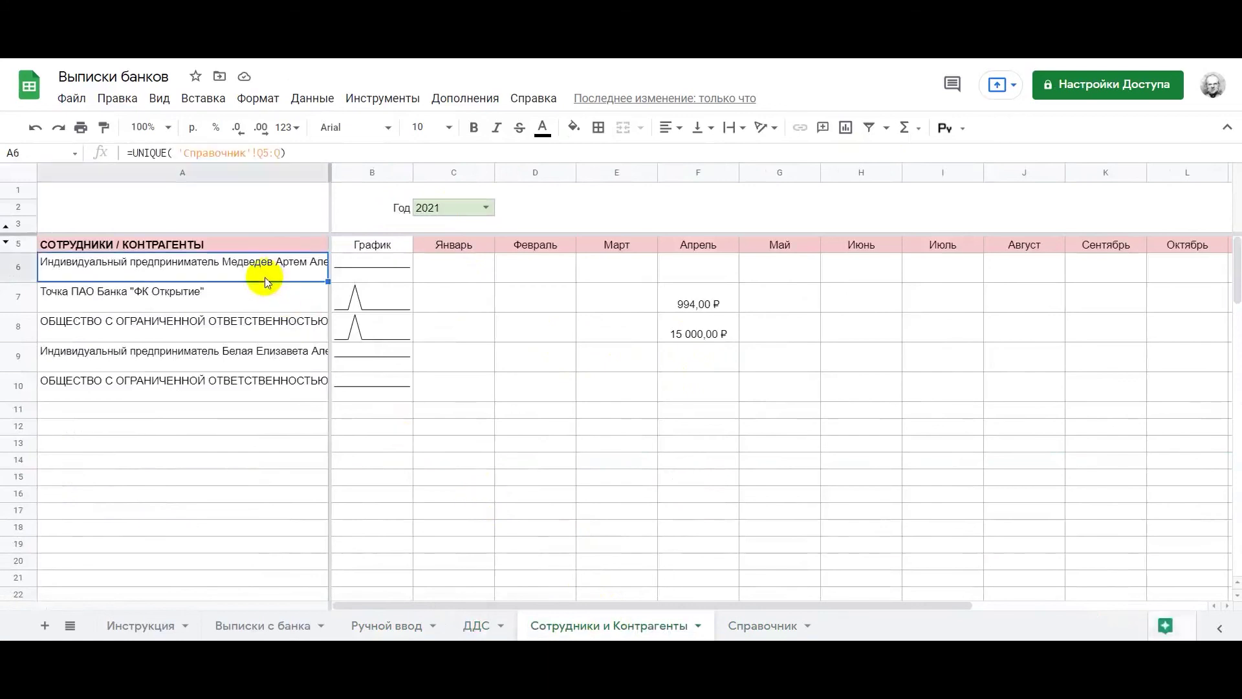
{"action": "left_click", "coordinate": [522, 379]}
{"action": "left_click", "coordinate": [757, 623]}
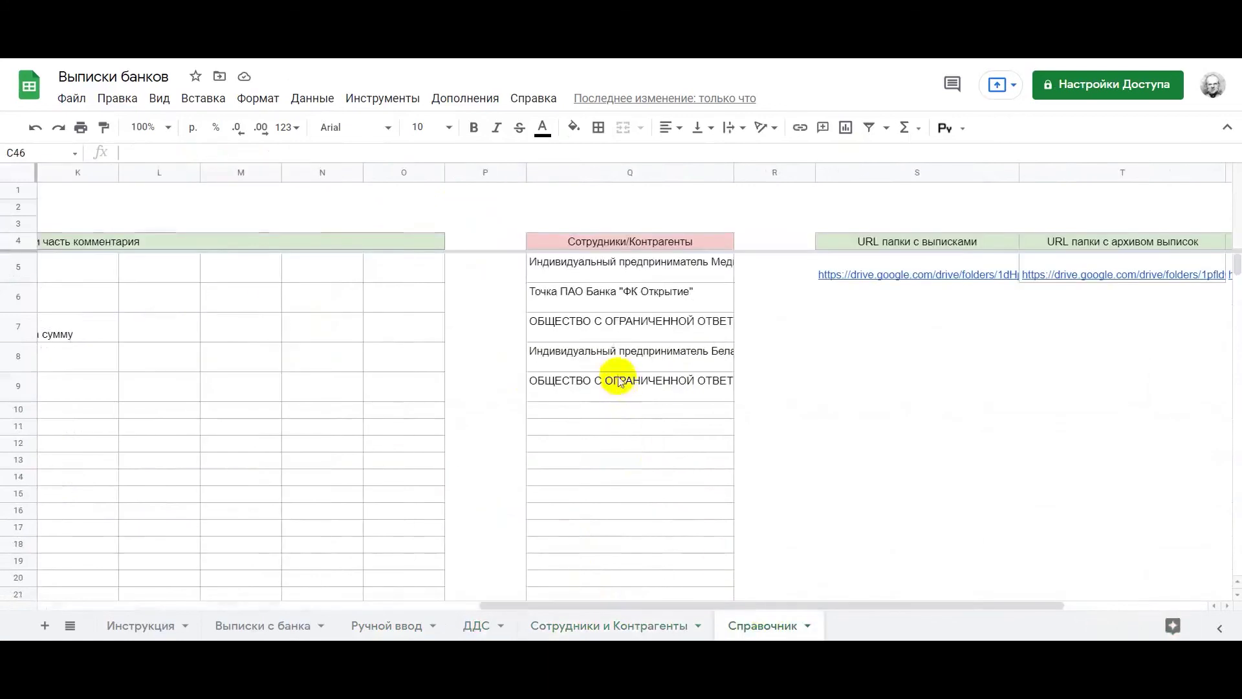
{"action": "left_click", "coordinate": [602, 263]}
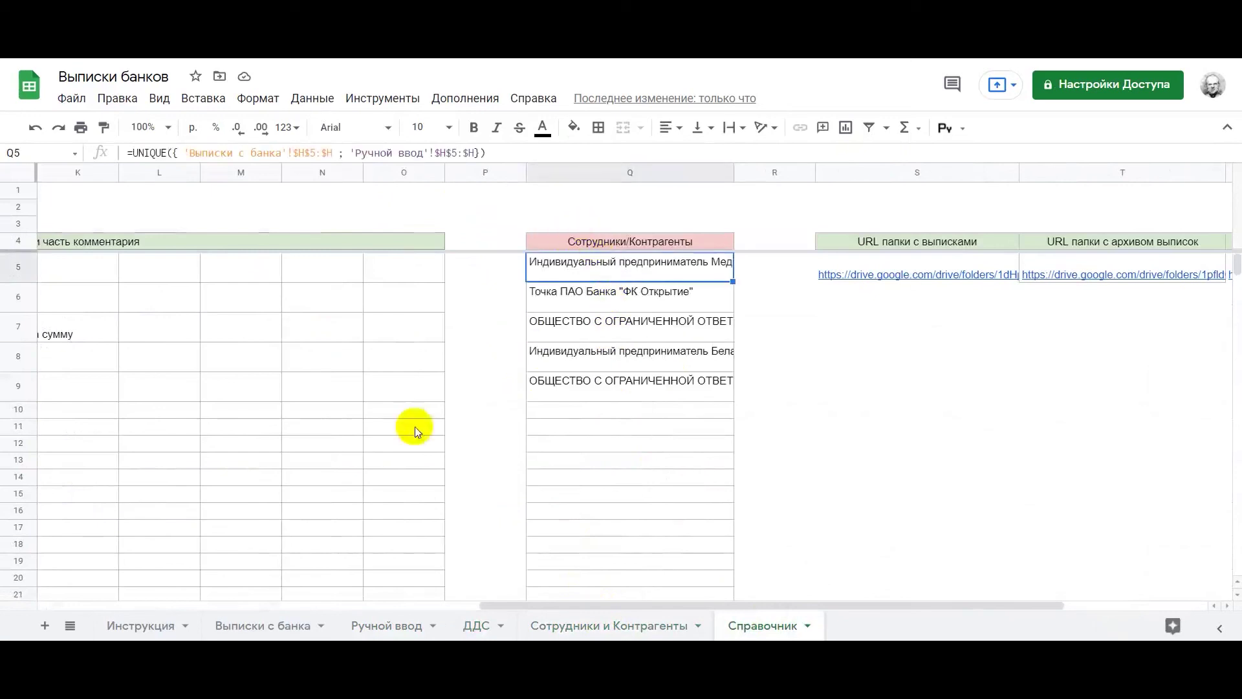
{"action": "left_click", "coordinate": [279, 625]}
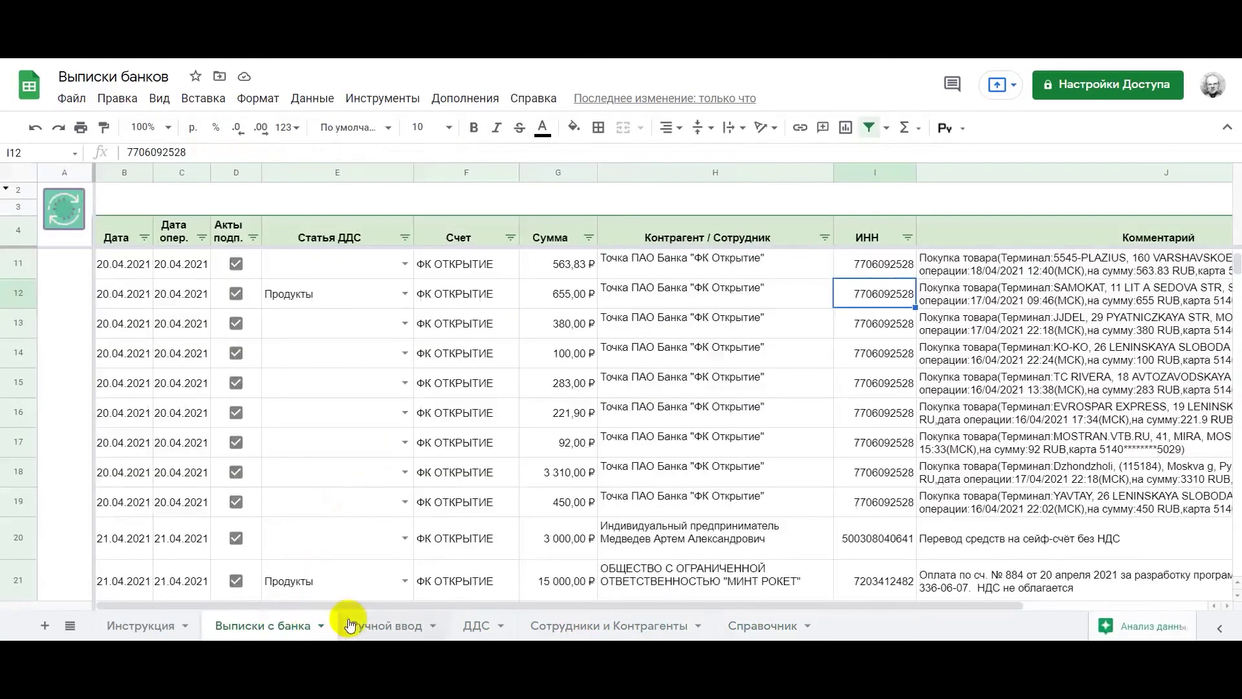
Look over the Ручной ввод and Справочник sheets, settling on Сотрудники и Контрагенты
{"action": "left_click", "coordinate": [365, 624]}
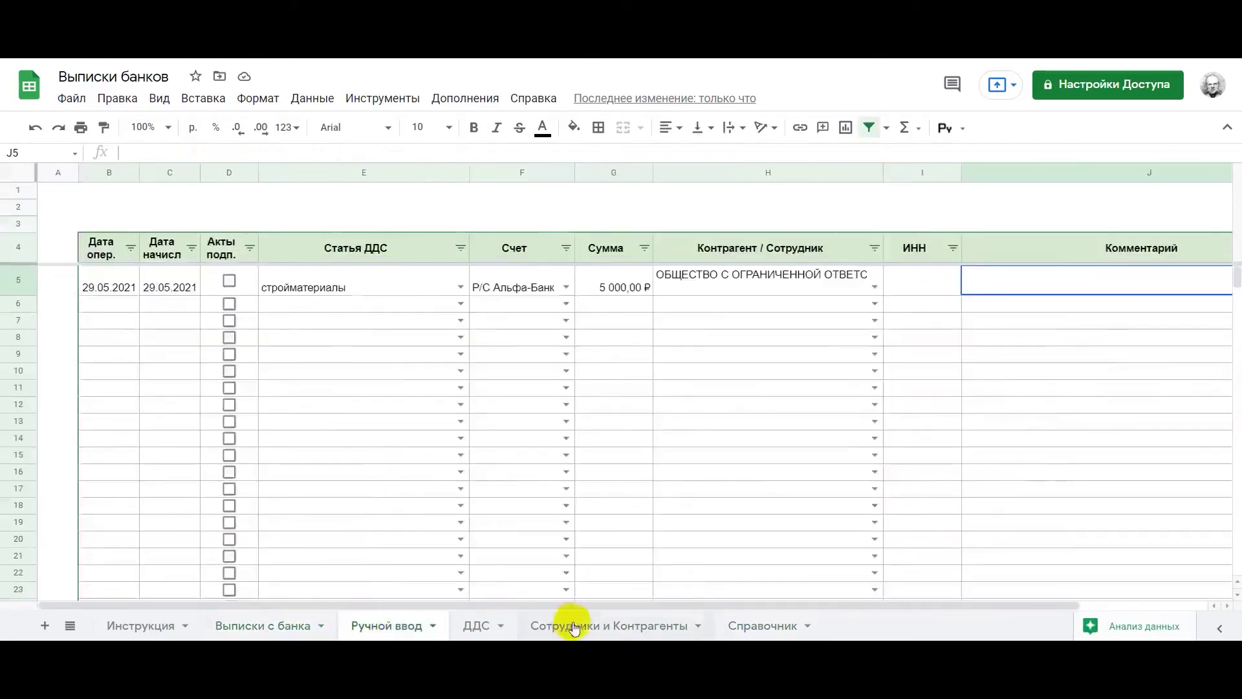
{"action": "left_click", "coordinate": [573, 626]}
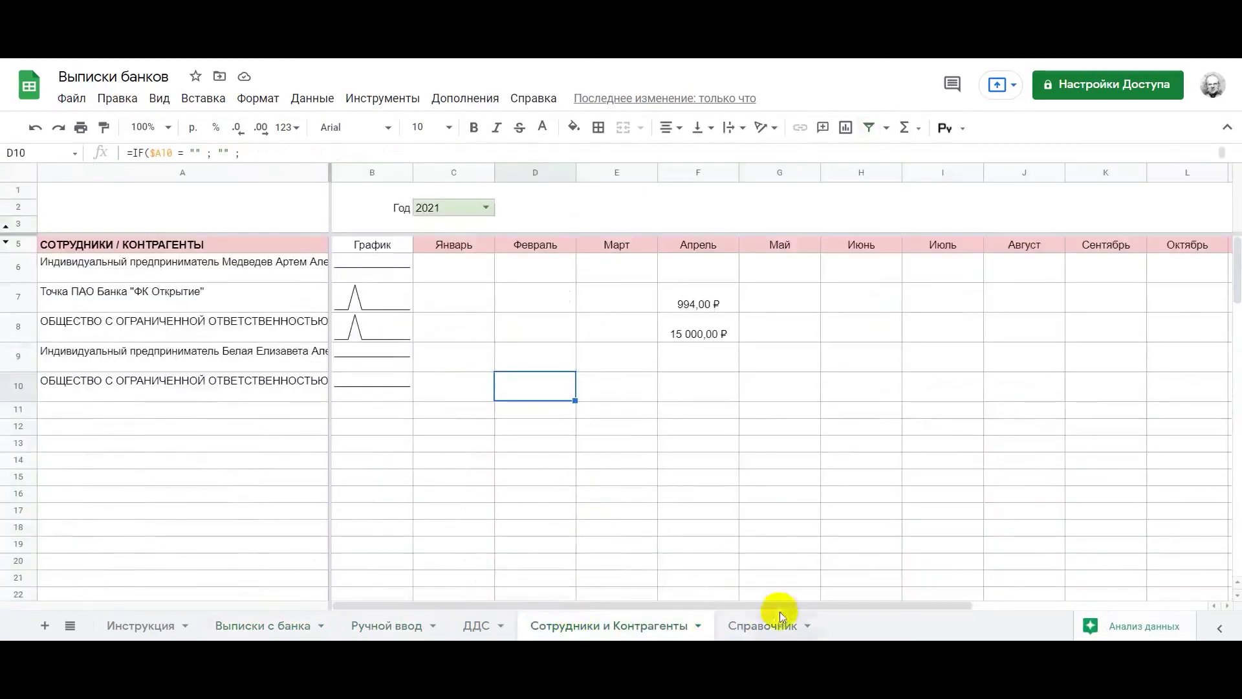
{"action": "left_click", "coordinate": [767, 623]}
{"action": "left_click", "coordinate": [640, 623]}
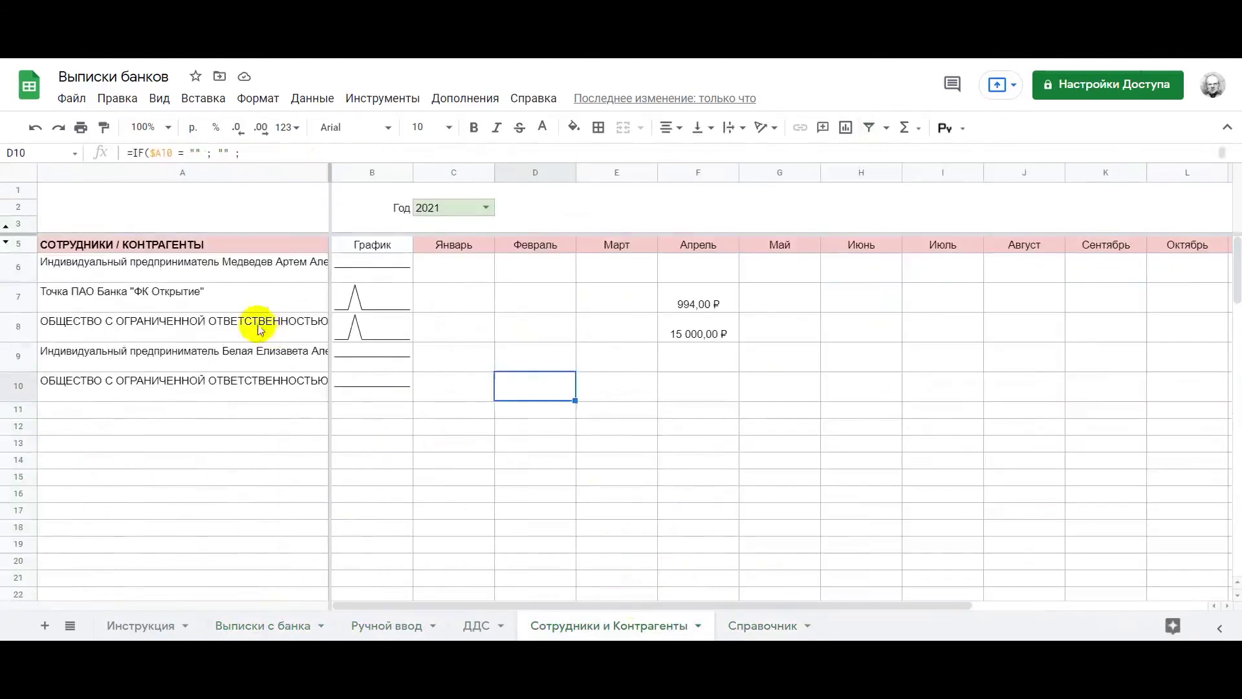
Inspect the A6 list formula and April totals 994,00 ₽ and 15 000,00 ₽ for each company
{"action": "left_click", "coordinate": [222, 270]}
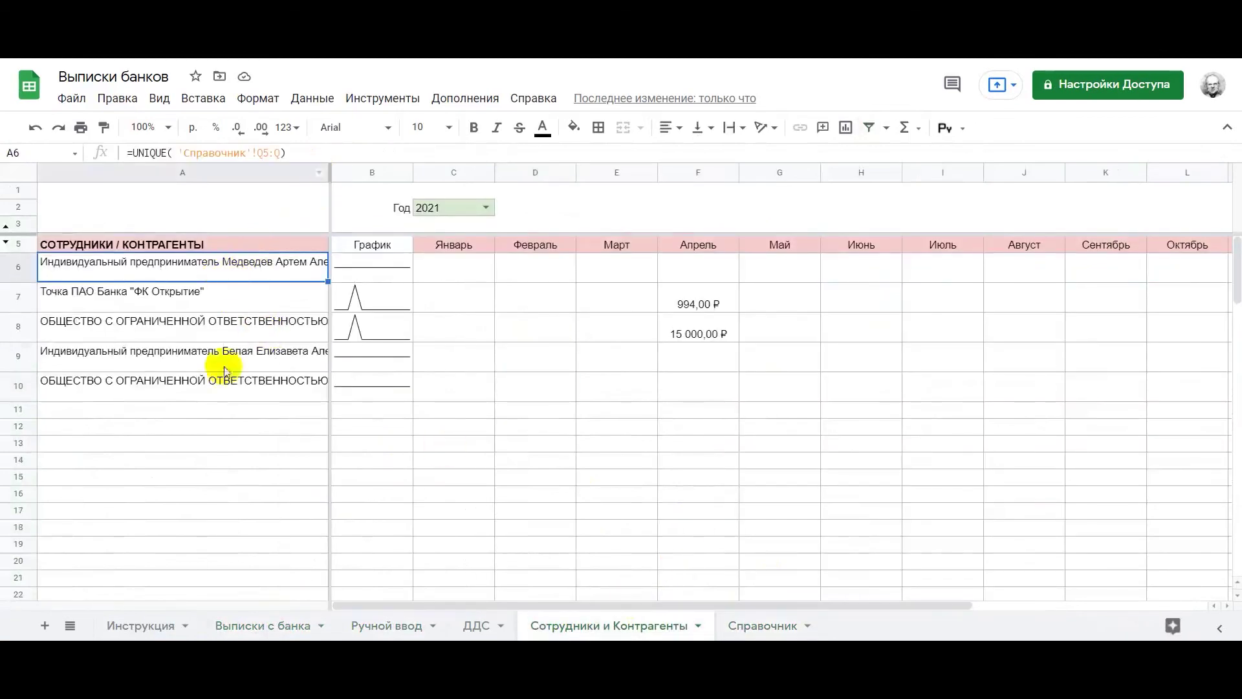
{"action": "left_click", "coordinate": [679, 307]}
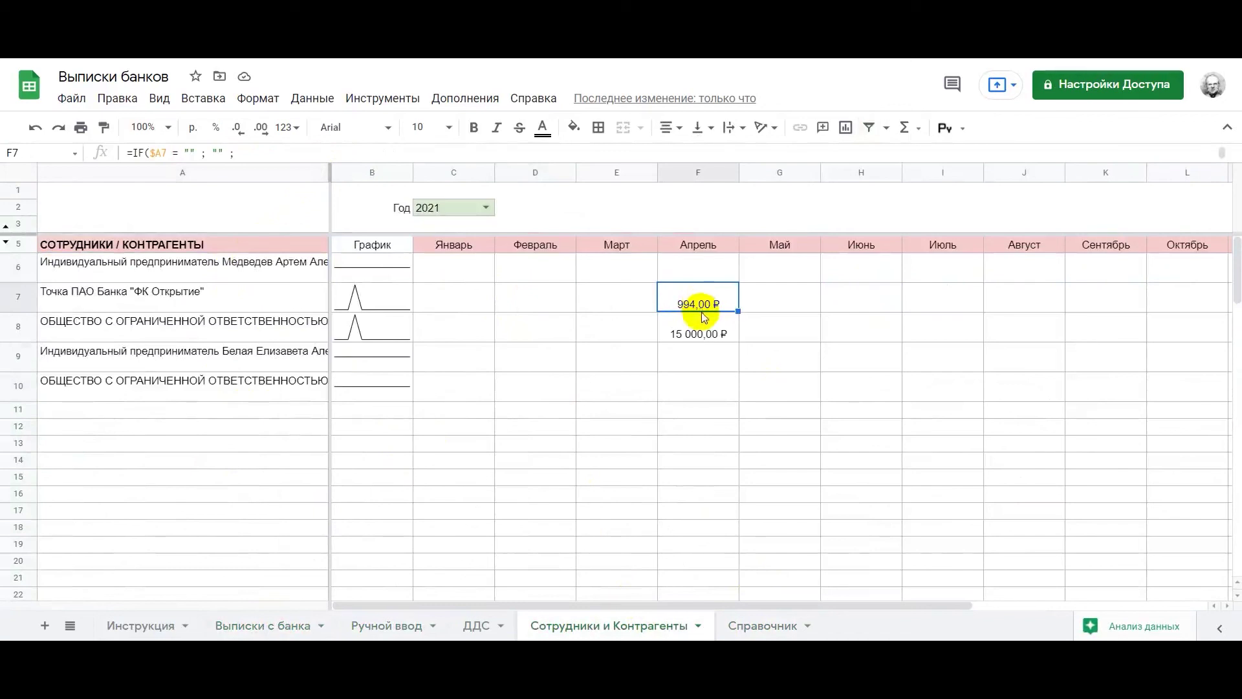
{"action": "left_click", "coordinate": [705, 317]}
{"action": "left_click", "coordinate": [246, 337]}
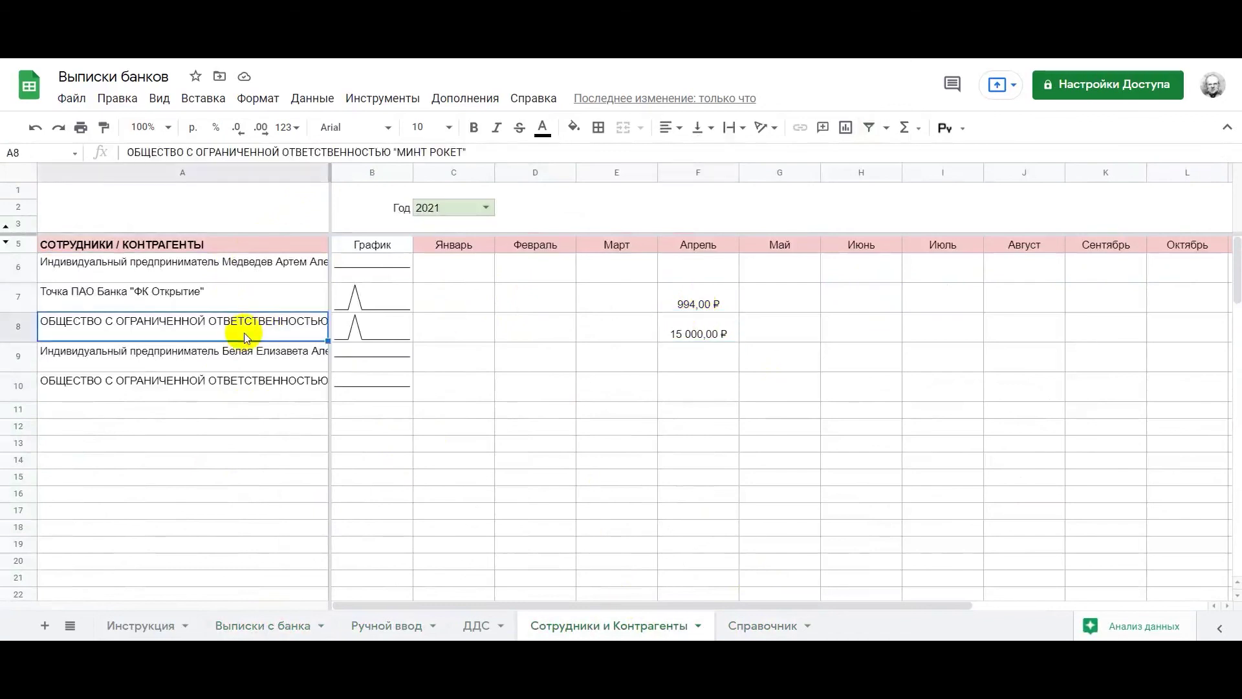
{"action": "left_click", "coordinate": [708, 332]}
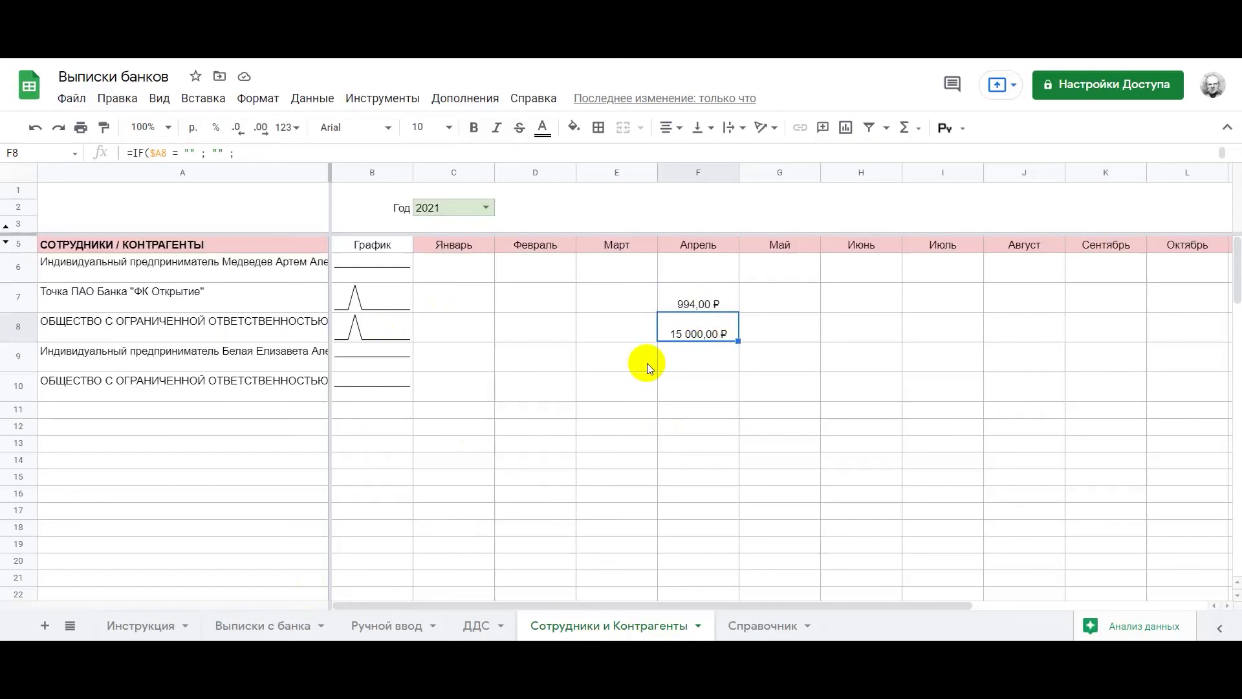
Select the Итого totals O6:O12 to confirm they sum to 15 994,00 ₽, then open ДДС
{"action": "scroll", "coordinate": [647, 363], "scroll_direction": "right", "scroll_amount": 5}
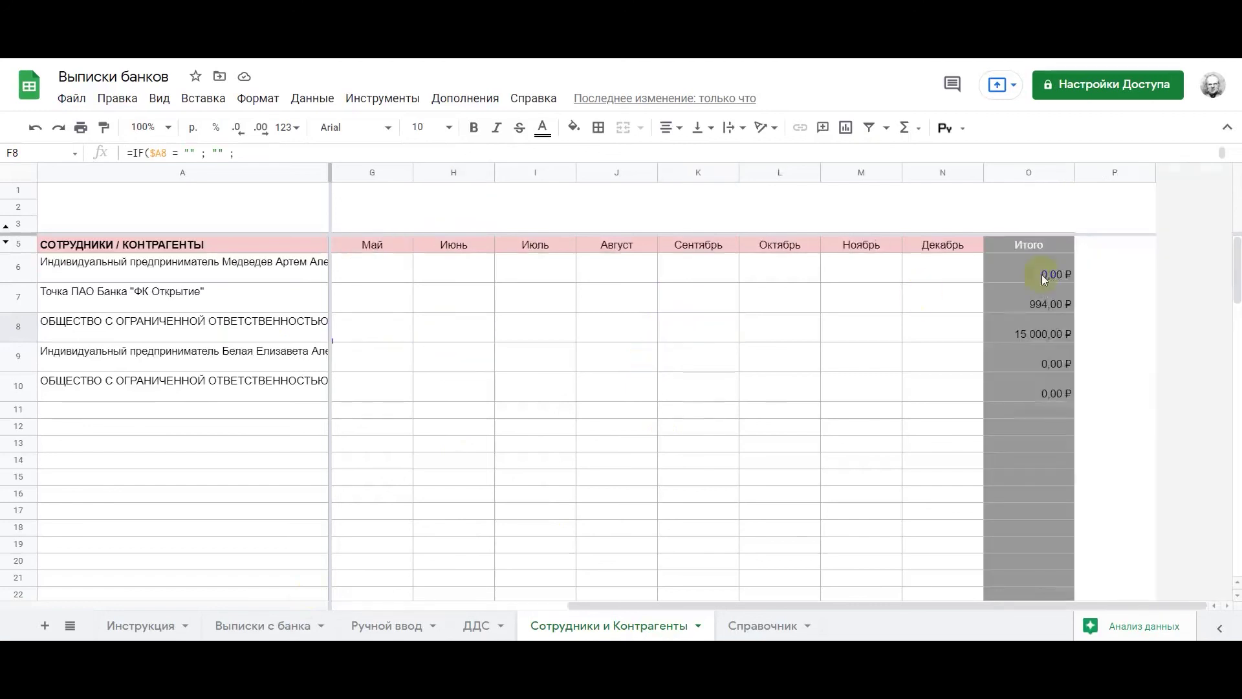
{"action": "left_click_drag", "start_coordinate": [1051, 259], "coordinate": [1026, 413]}
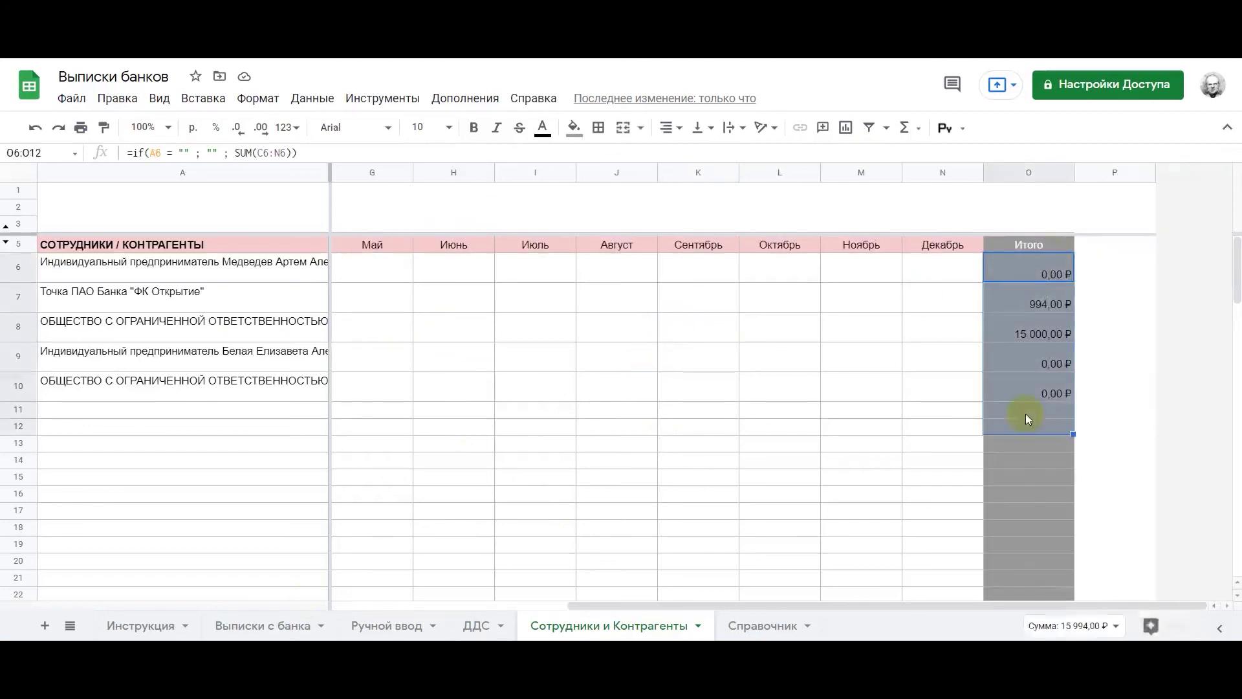
{"action": "left_click", "coordinate": [482, 625]}
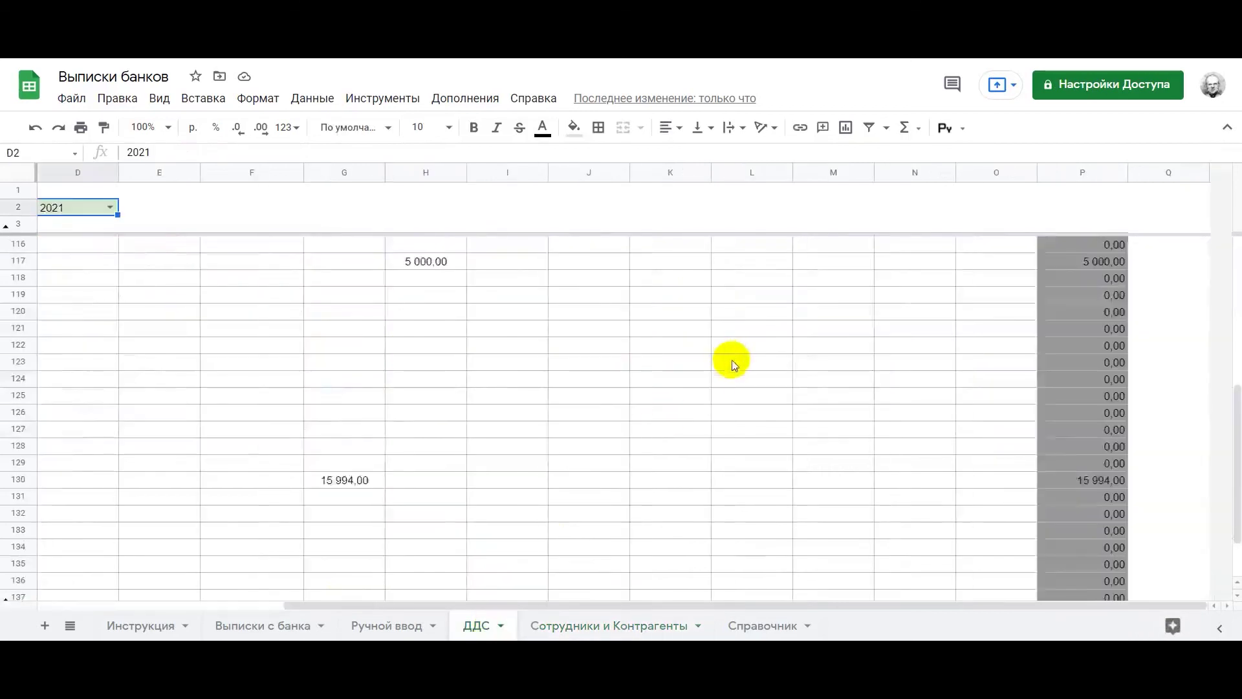